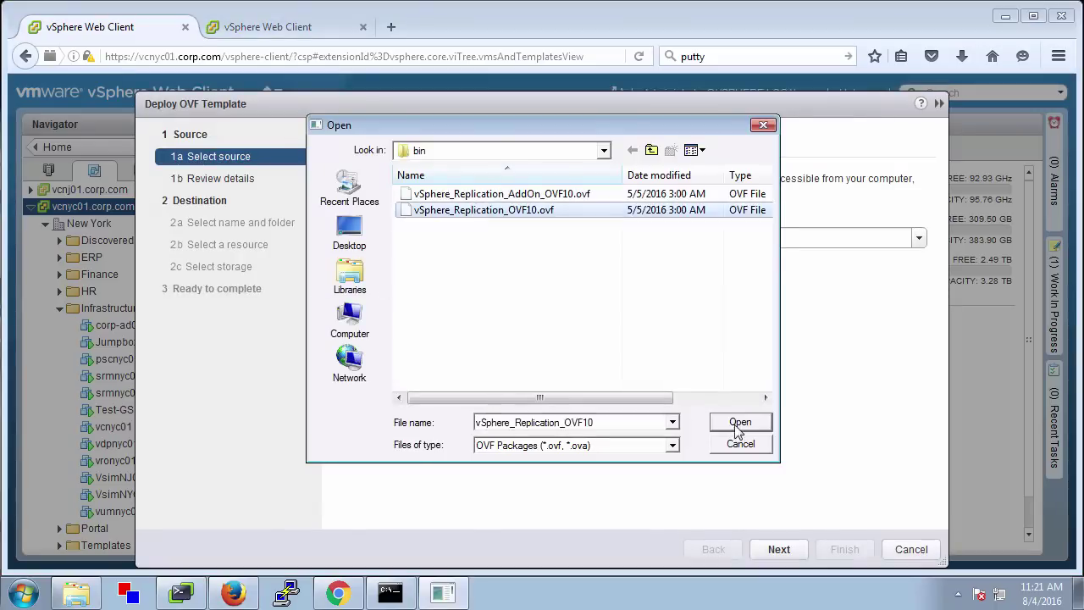
Choose the local vSphere_Replication_OVF10.ovf file as the OVF template source
left_click(738, 419)
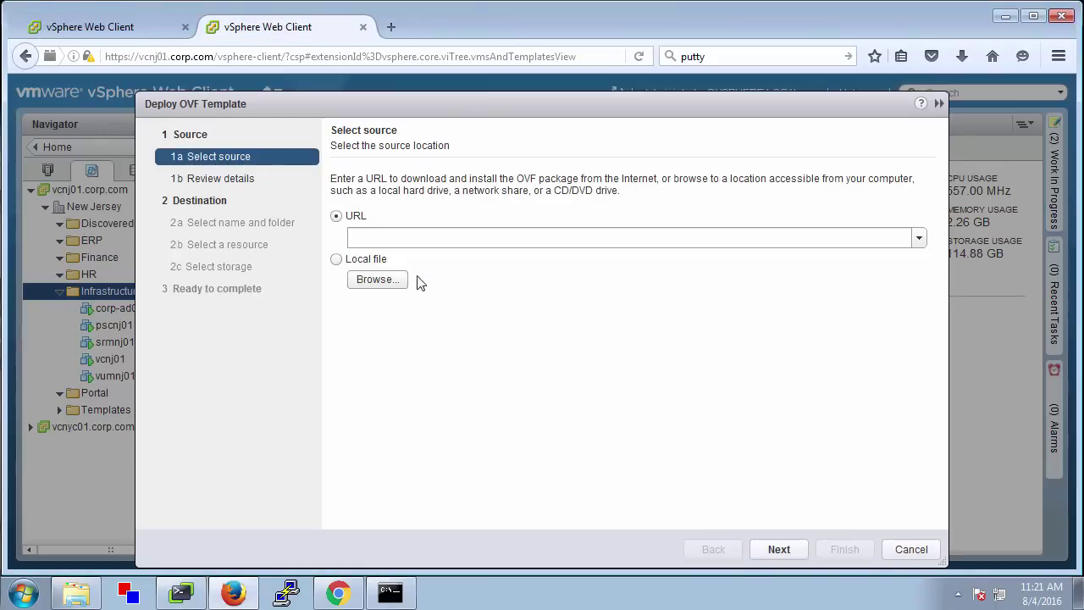
left_click(411, 281)
double_click(547, 213)
left_click(779, 549)
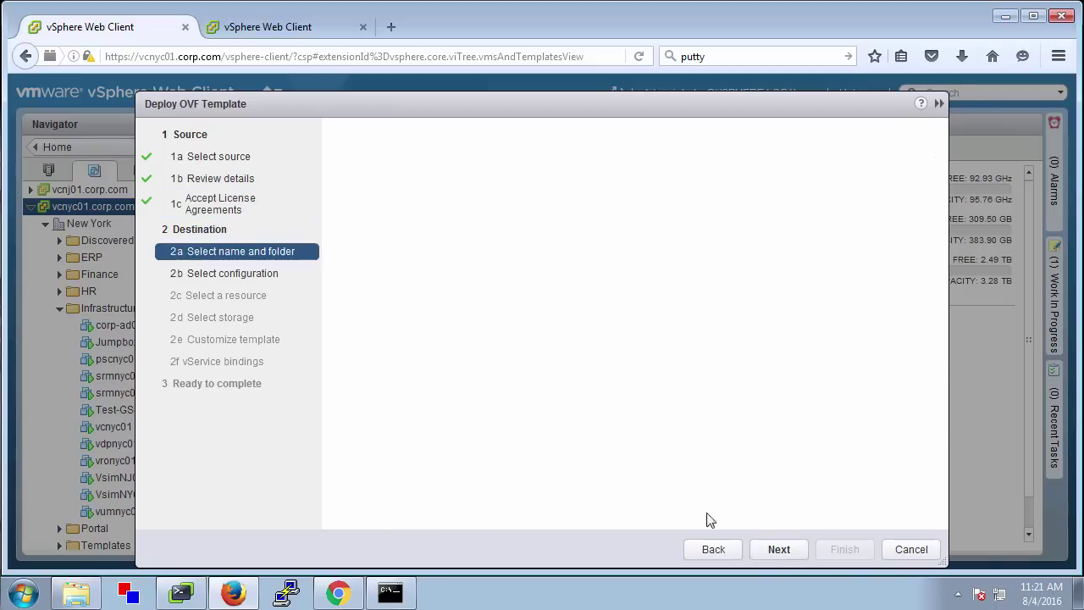
Name the appliance vrnyc01 in the New York Infrastructure folder and keep the 4 vCPU configuration
left_click_drag(513, 183, 330, 184)
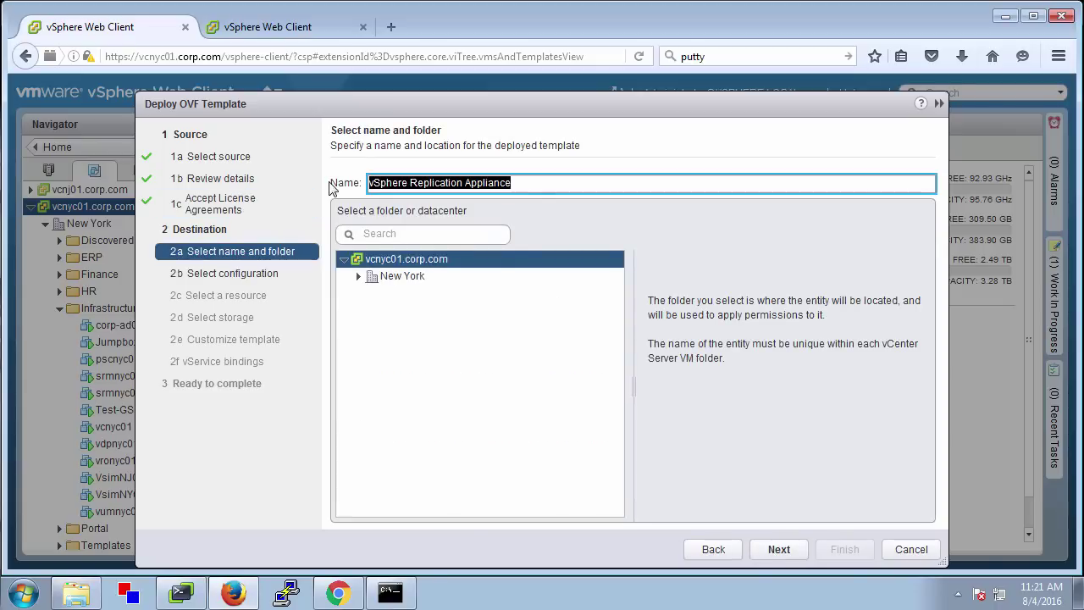
type("vrnyc01")
left_click(359, 277)
left_click(423, 360)
left_click(791, 548)
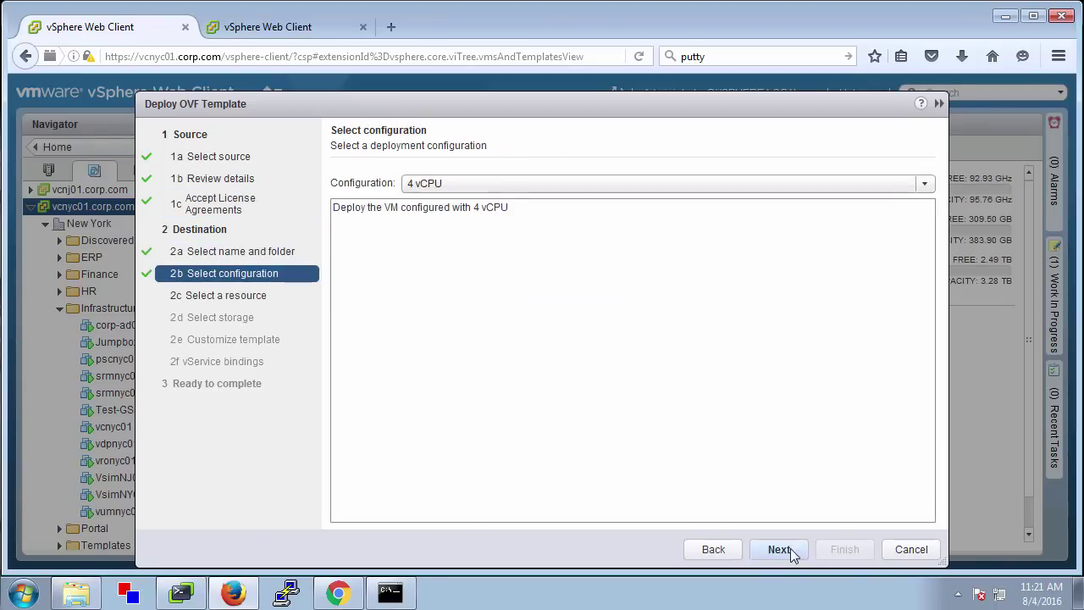
left_click(790, 548)
Use NFS_Cluster_01 storage and the VM-Static1-1060 network with Static - Manual IP allocation
left_click(419, 254)
left_click(781, 549)
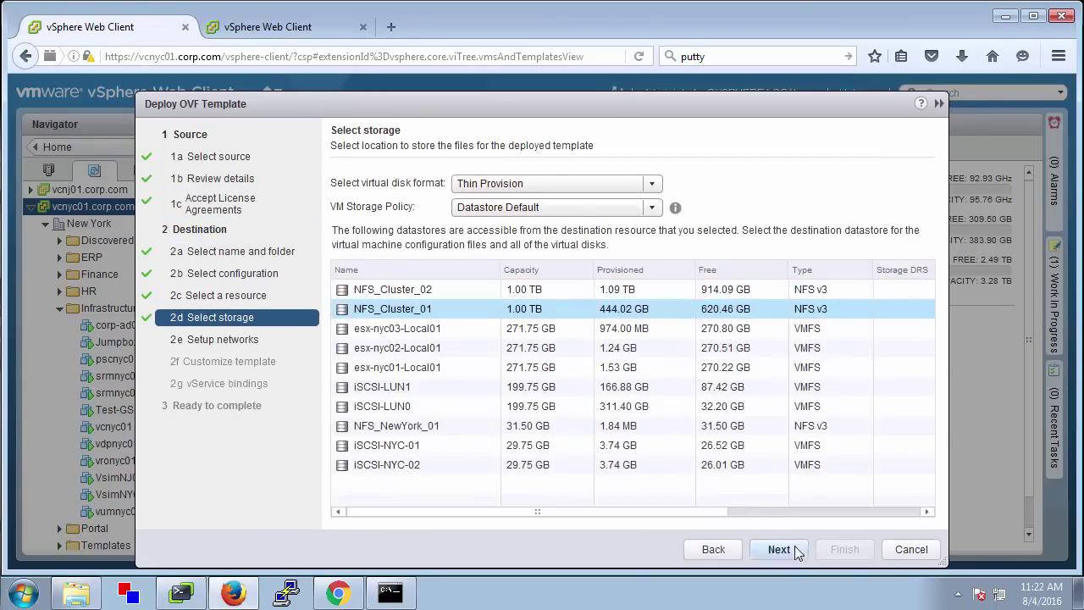
left_click(788, 548)
left_click(627, 202)
left_click(624, 282)
left_click(763, 296)
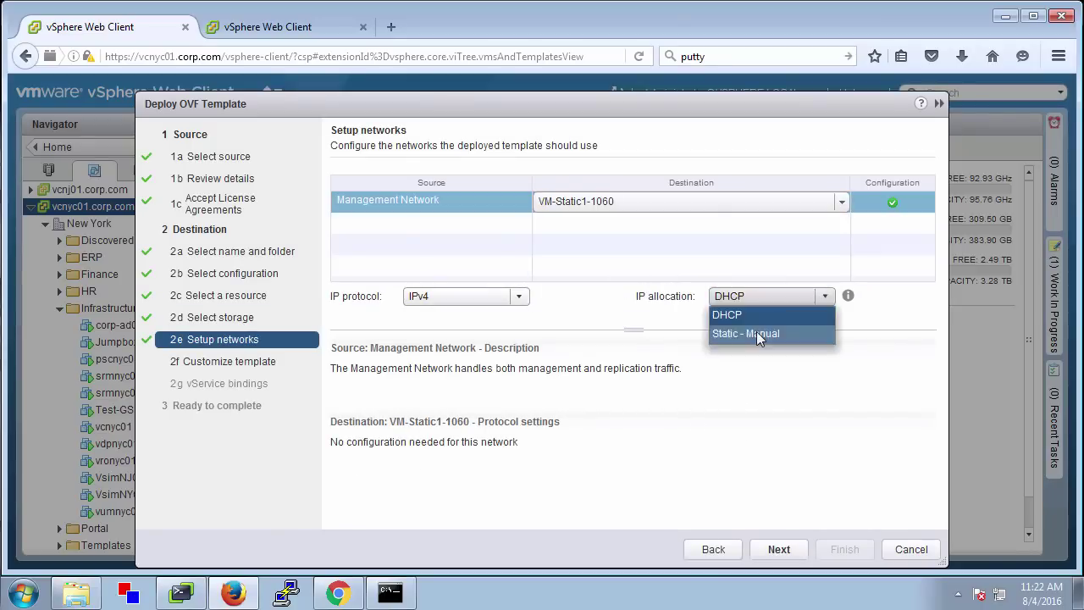
left_click(757, 331)
left_click(779, 548)
Set the root password, NTP servers 10.144.106.1,10.144.106.2 and management IP 10.144.106.38
left_click(621, 254)
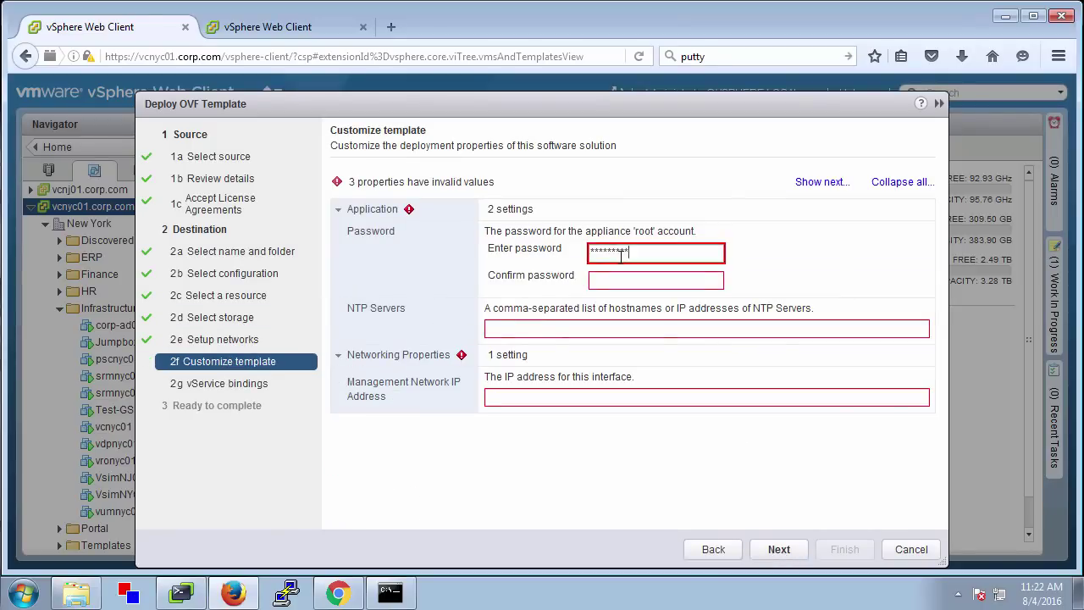
key("Tab")
type("*********")
key("Tab")
type("10.144.")
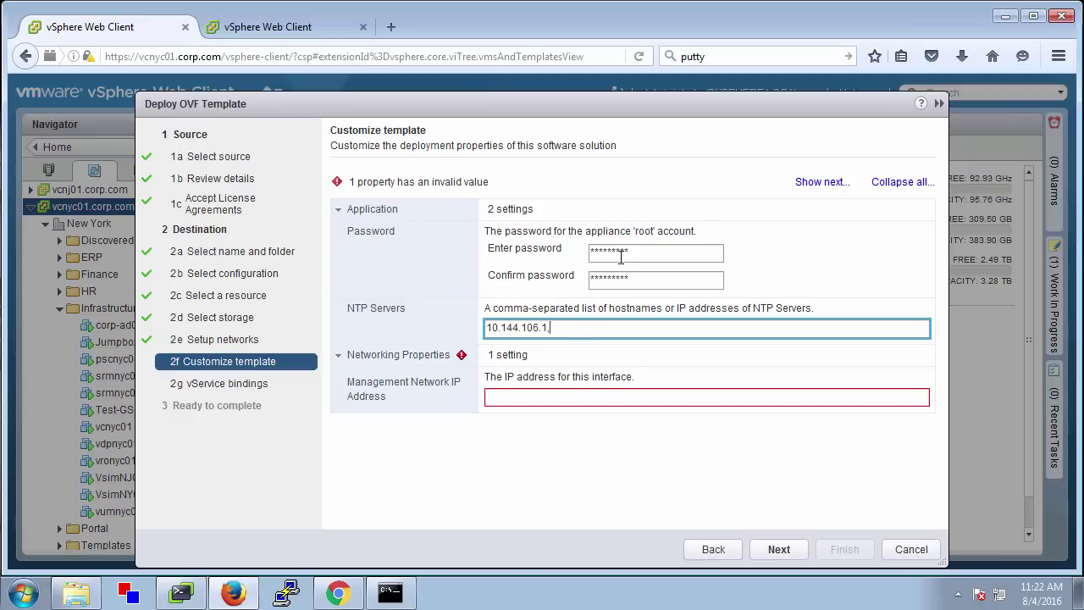
type("106.1,10.144.106.2")
key("Tab")
type("10.144.1")
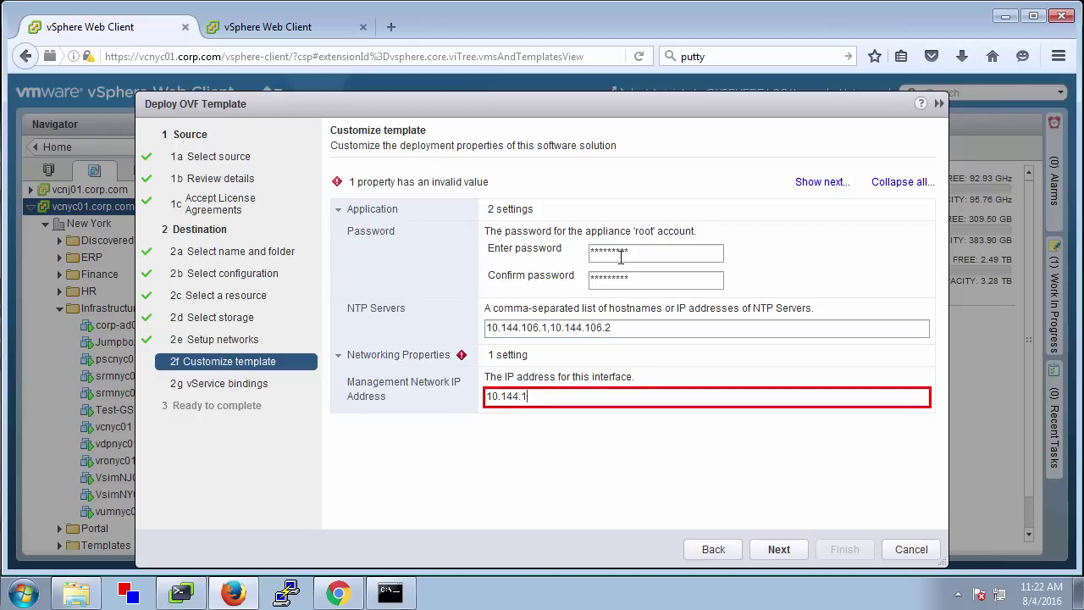
type("06.38")
left_click(779, 549)
key("ctrl+Tab")
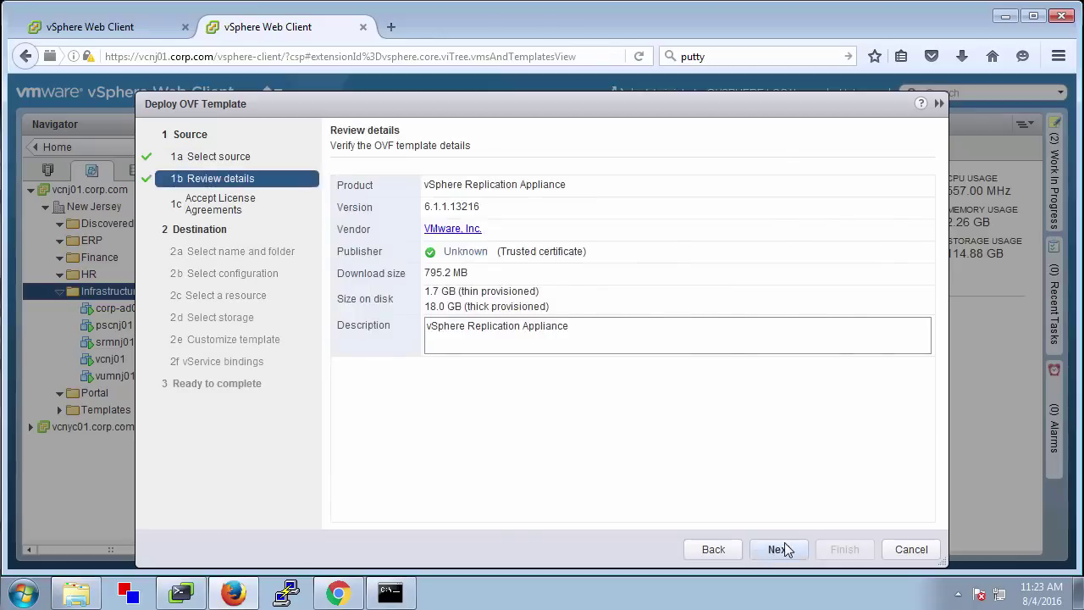
Name the second appliance vrnj01 in the New Jersey Infrastructure folder
left_click(779, 549)
left_click(779, 549)
triple_click(370, 183)
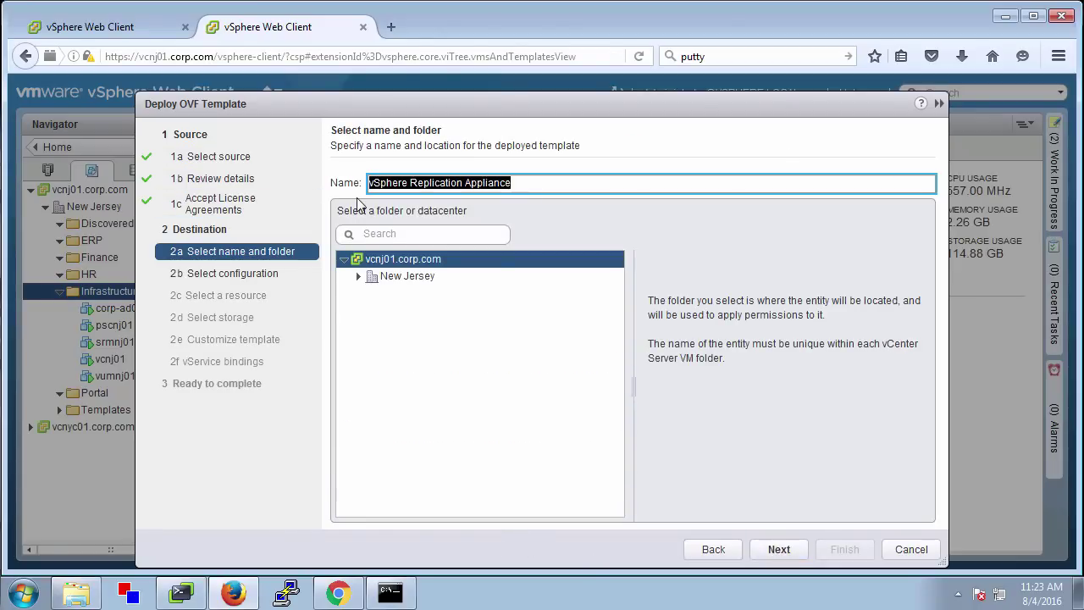
type("vrnj01")
left_click(358, 276)
left_click(398, 362)
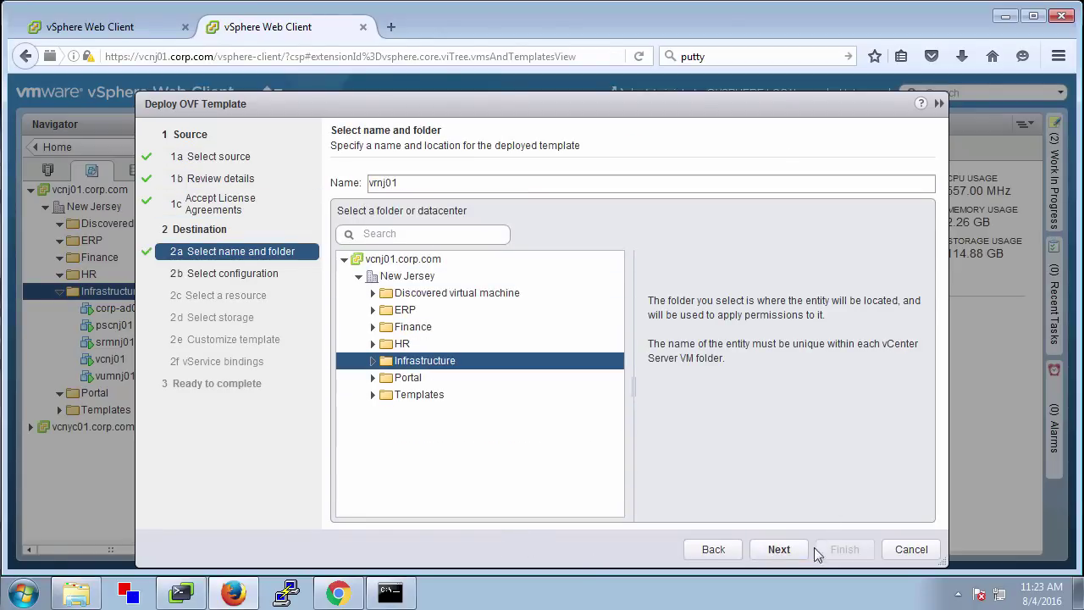
left_click(780, 549)
Use NFS_Cluster_02 storage and the VM-Static2-1680 network with Static - Manual IP allocation
left_click(795, 550)
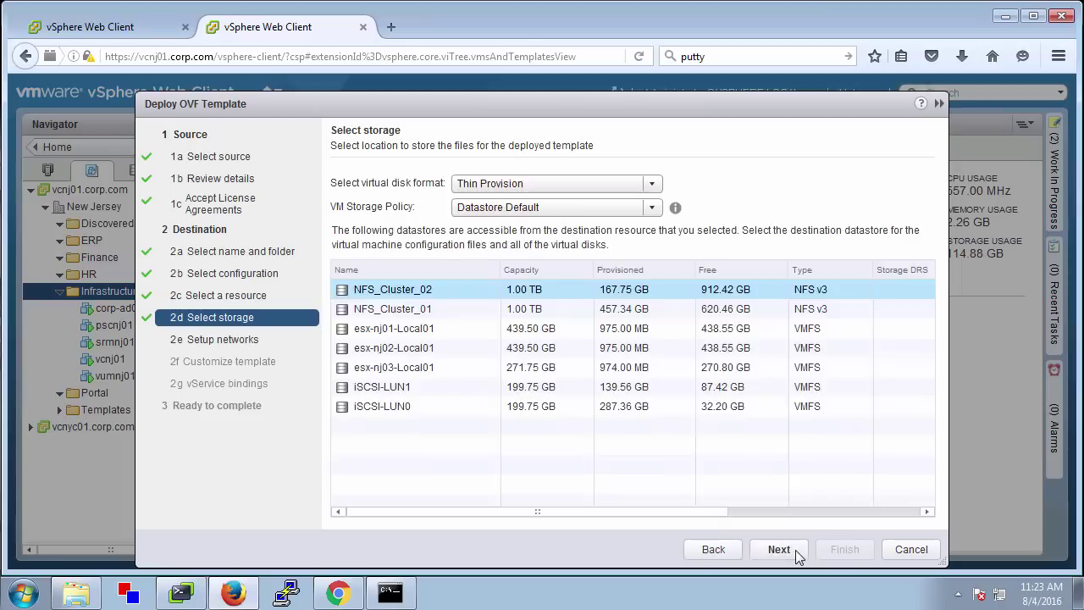
left_click(795, 550)
left_click(793, 201)
left_click(775, 298)
left_click(775, 296)
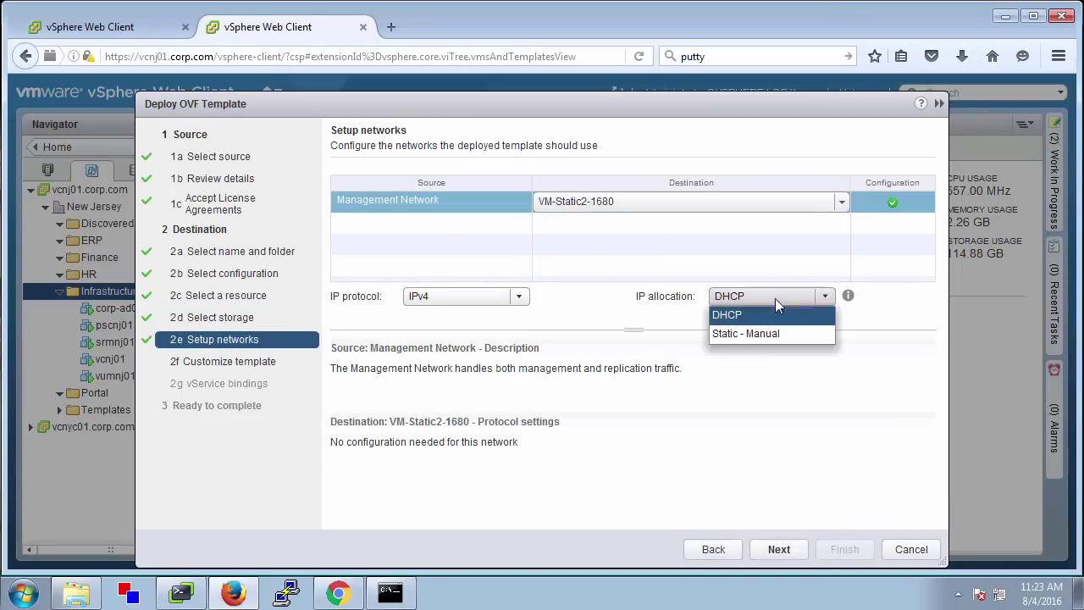
left_click(775, 334)
left_click(792, 545)
Set the root password, NTP servers 10.144.106.1,10.144.106.2 and management IP 10.155.168.24
left_click(383, 357)
left_click(608, 251)
type("******")
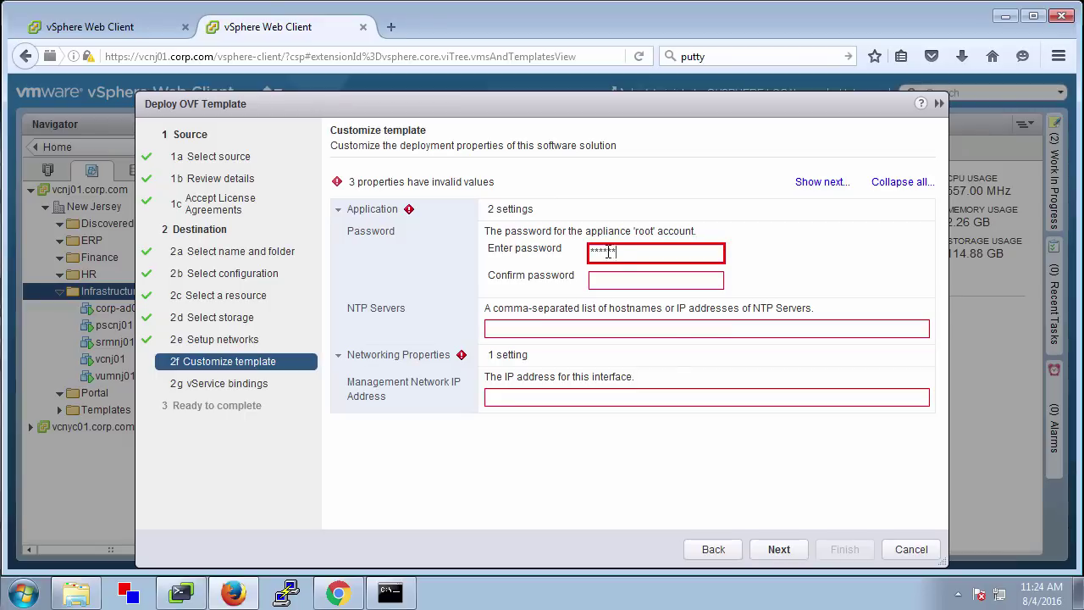
type("***")
key("Tab")
type("*********")
key("Tab")
type("10.144.106.1,10.144.1")
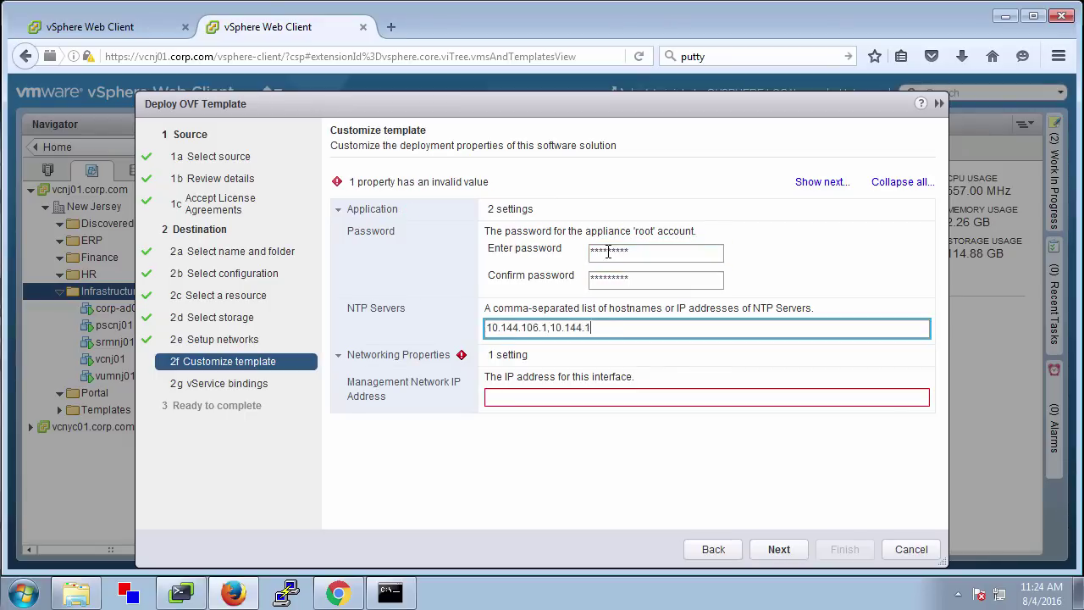
type("06.2")
key("Tab")
type("10.155.160.24")
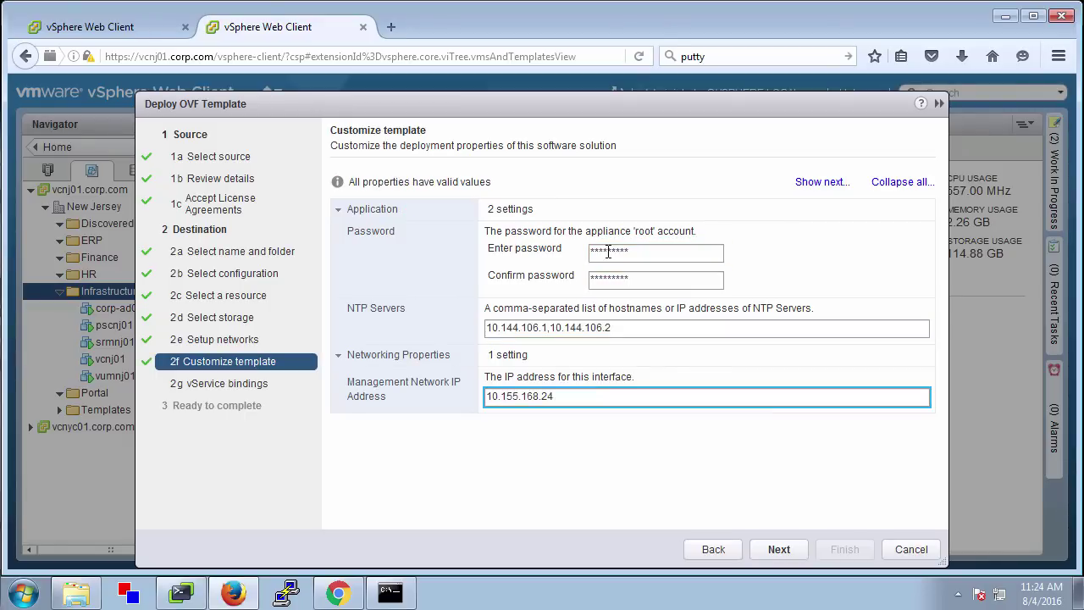
Enable power on after deployment and finish both the vrnyc01 and vrnj01 deployments
left_click(779, 549)
left_click(779, 549)
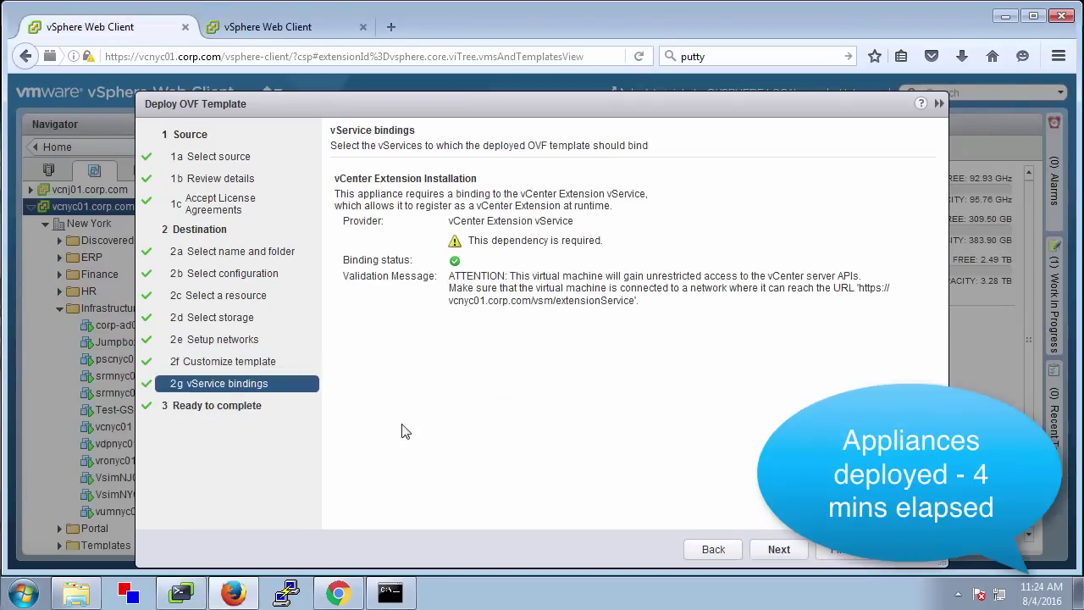
left_click(778, 549)
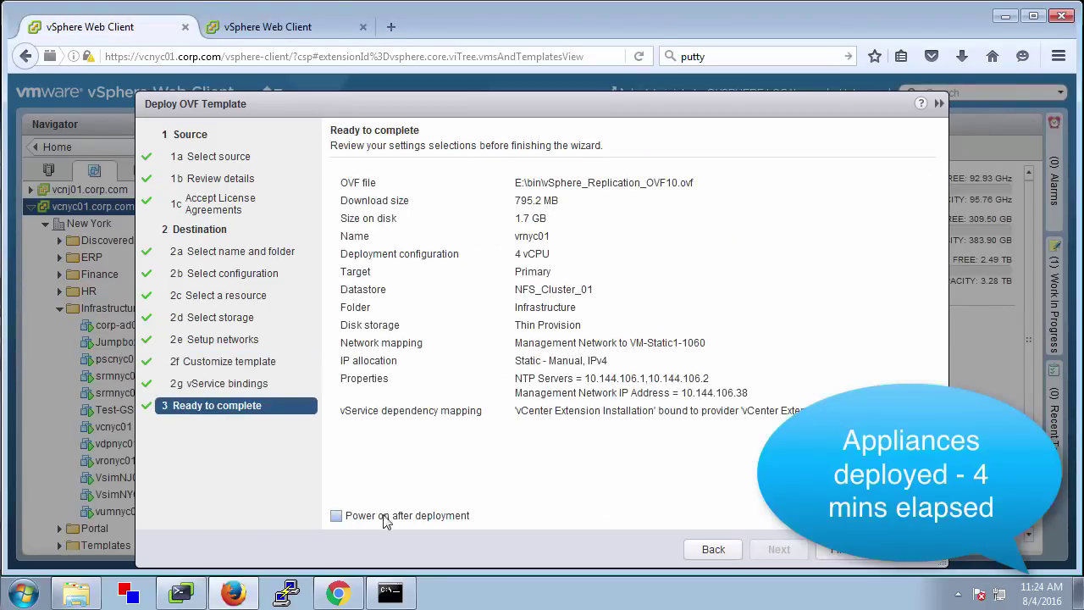
left_click(336, 515)
left_click(847, 549)
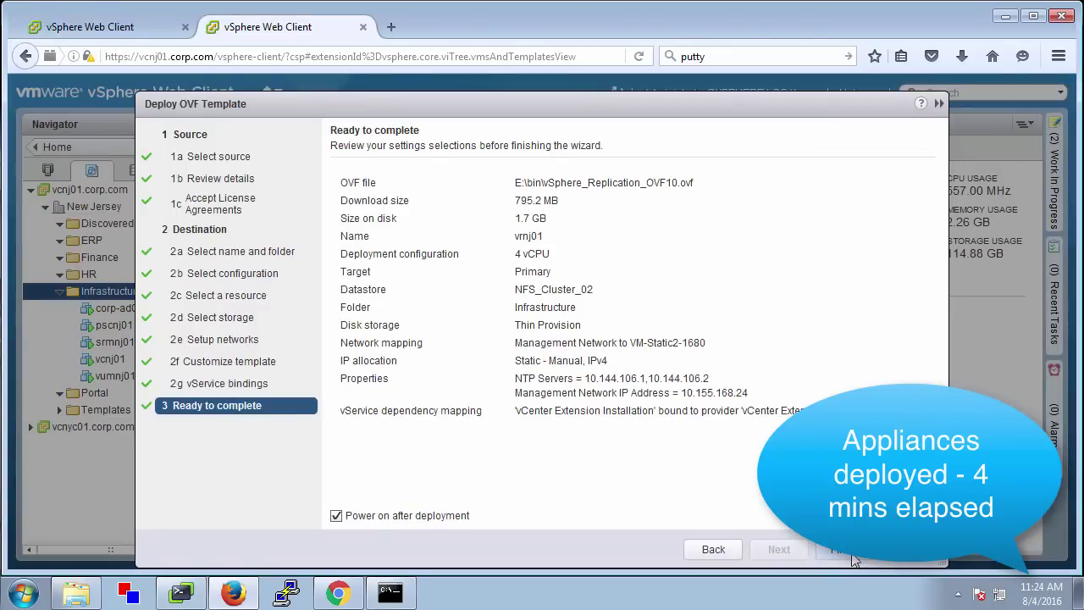
left_click(853, 555)
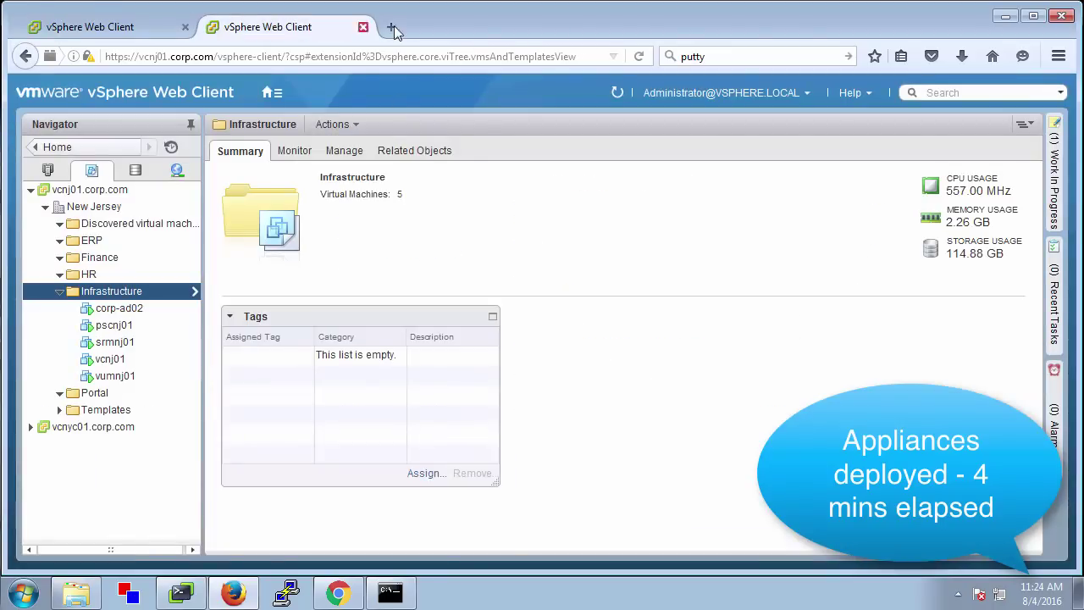
Try the 10.144.106.38 appliance page in a new tab, then close that tab
left_click(395, 27)
type("https://10.144.106.38/")
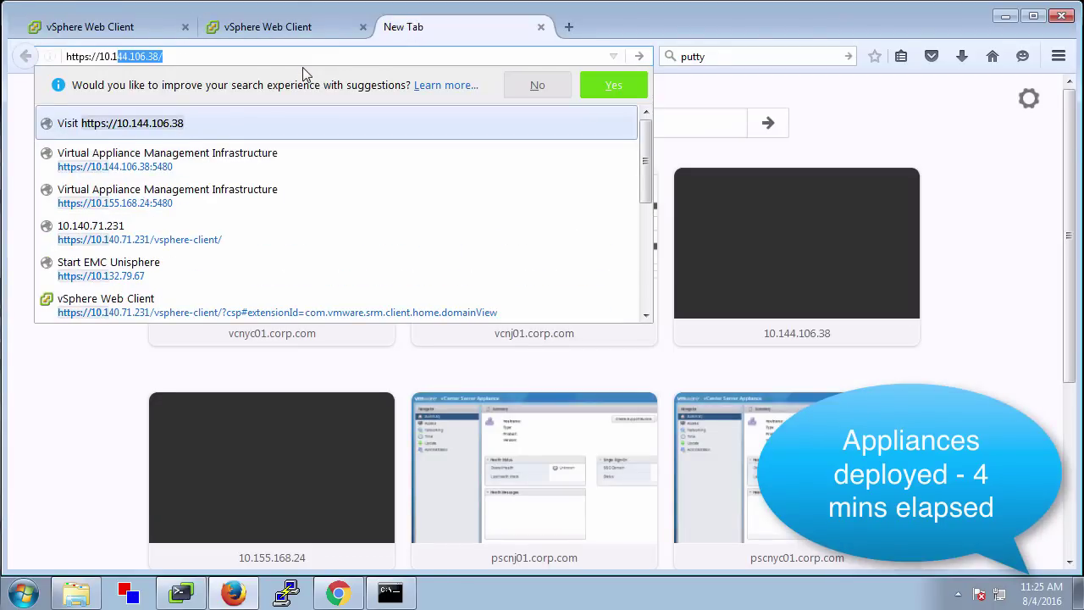
left_click(181, 161)
left_click(541, 28)
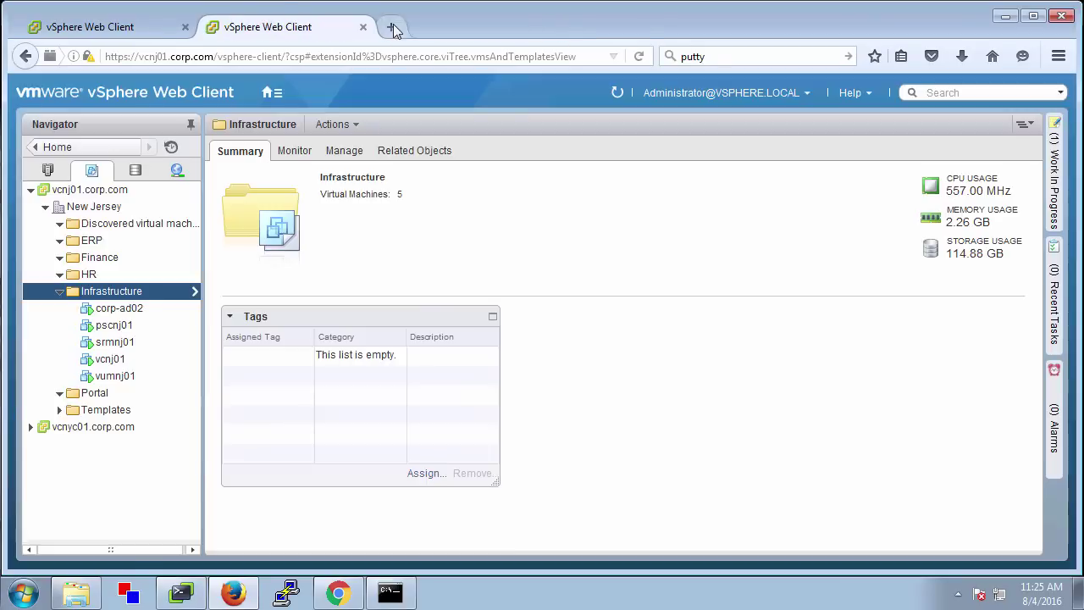
left_click(393, 28)
type("10.1")
key("Right")
key("BackSpace")
type(":5480")
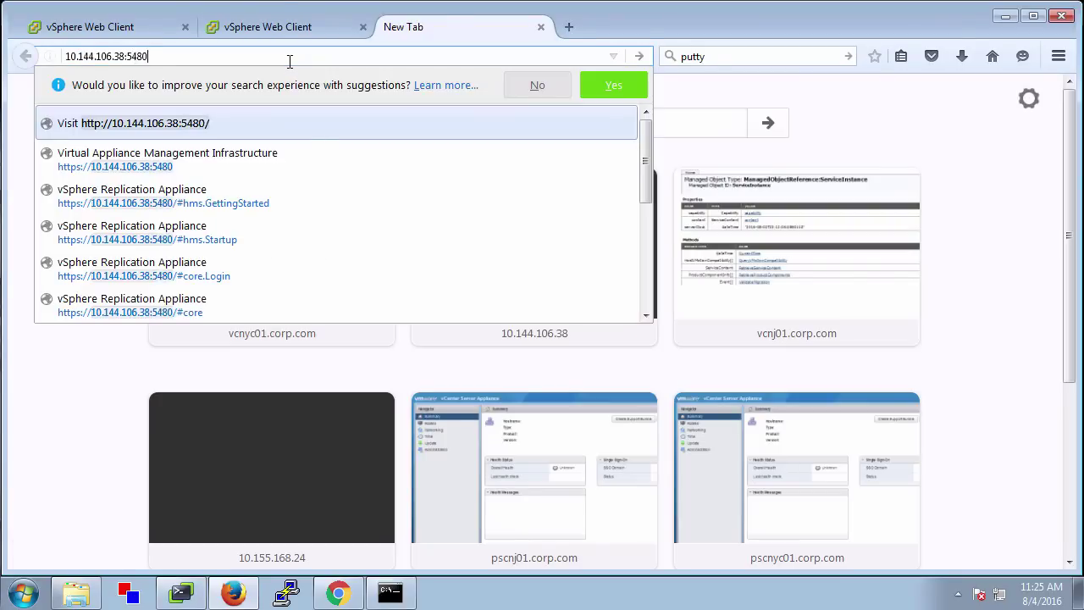
key("Return")
left_click(85, 53)
key("Home")
type("https://")
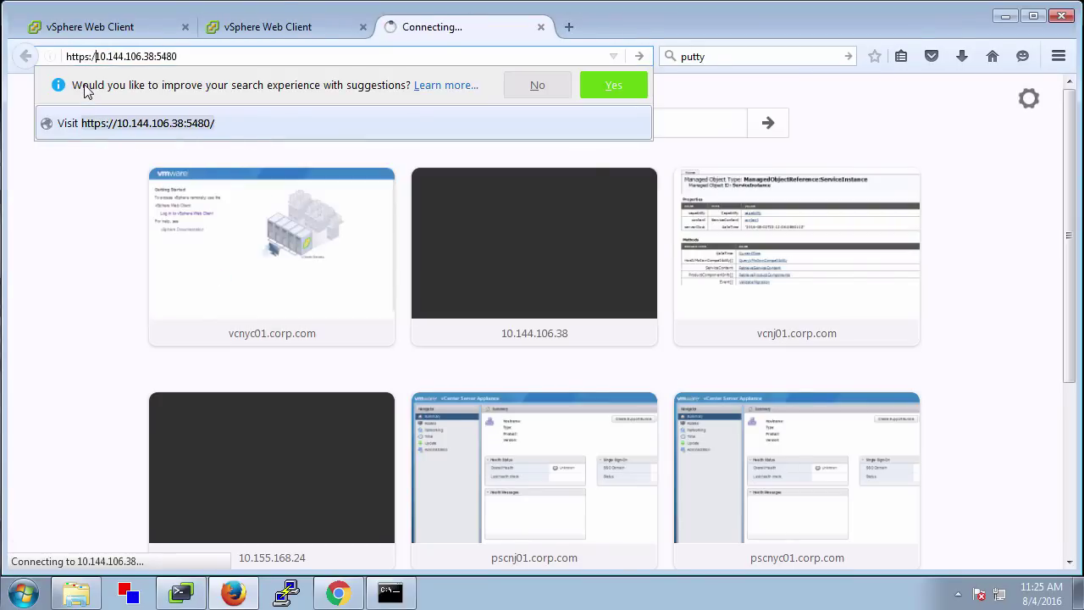
key("Return")
key("ctrl+t")
type("https")
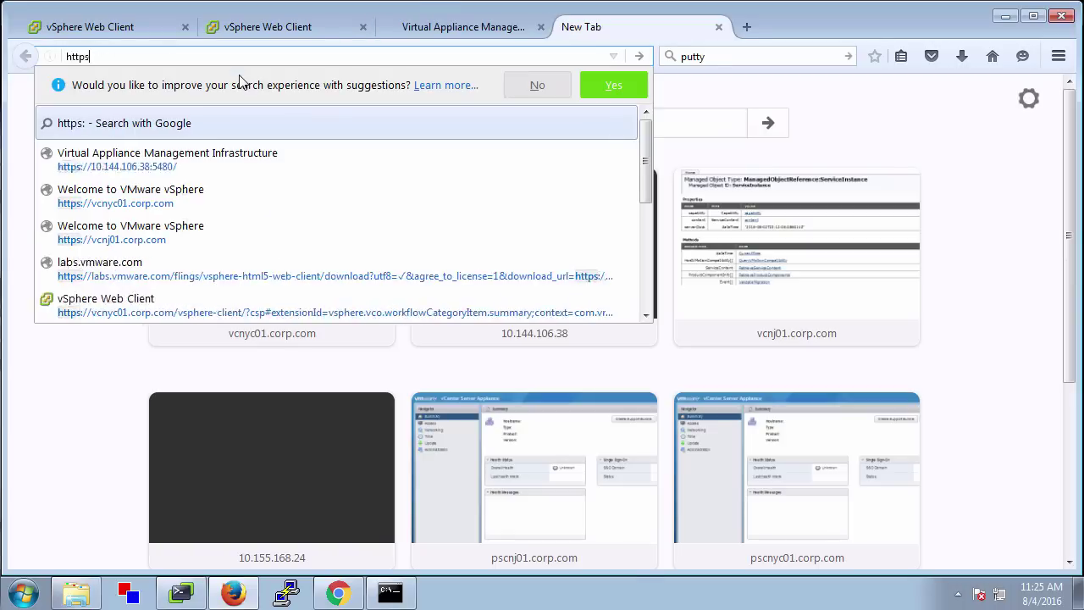
type("://10.155.168.24:5480")
key("Return")
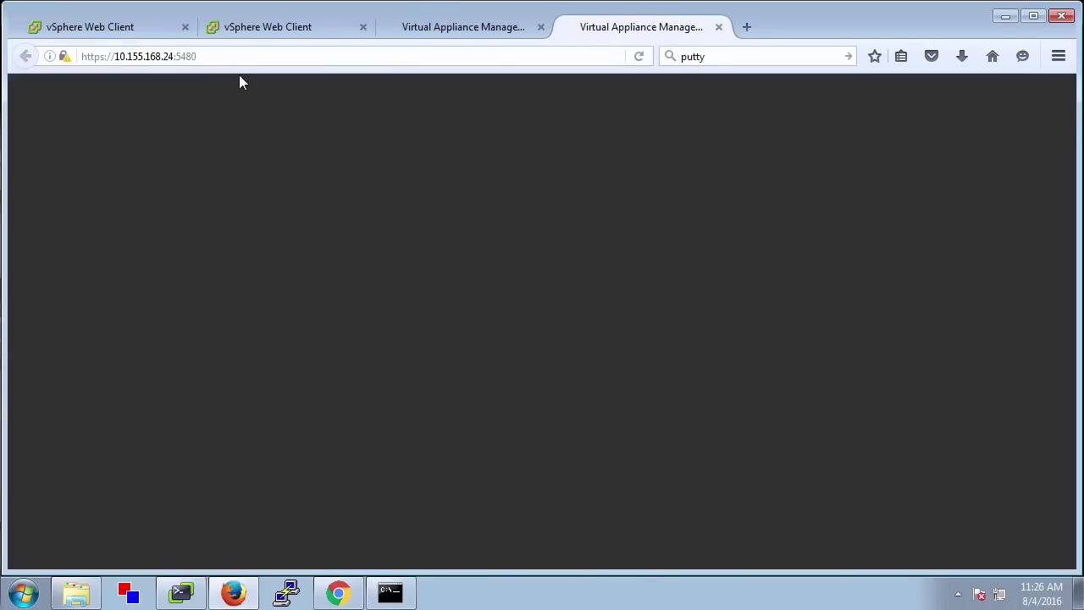
left_click(456, 29)
Launch the Site Recovery Manager 6.1.1 installer on SRMNJ01 with English (United States)
left_click(621, 30)
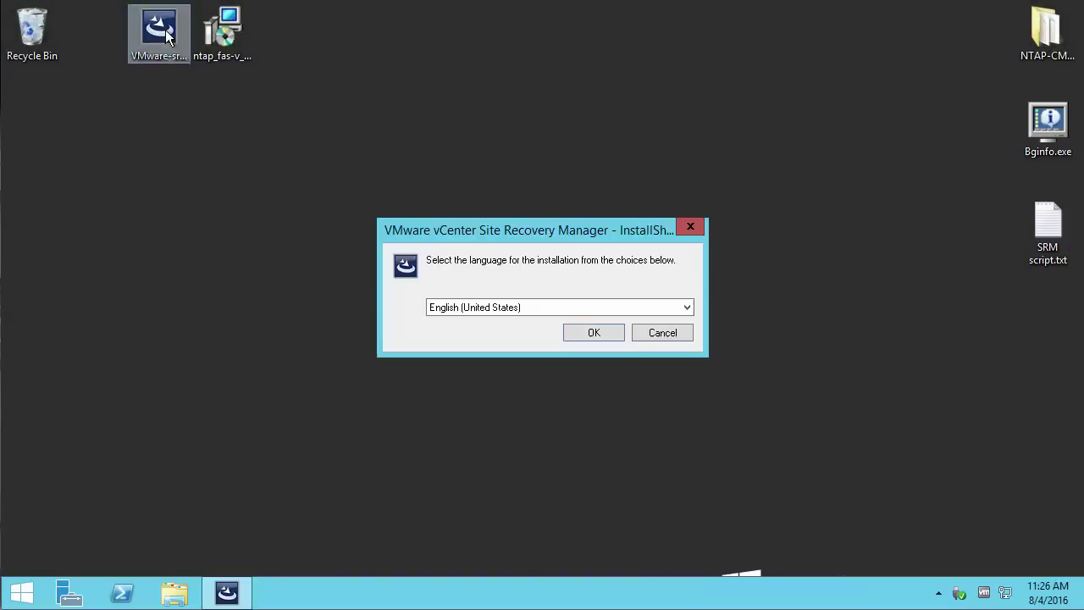
key("Return")
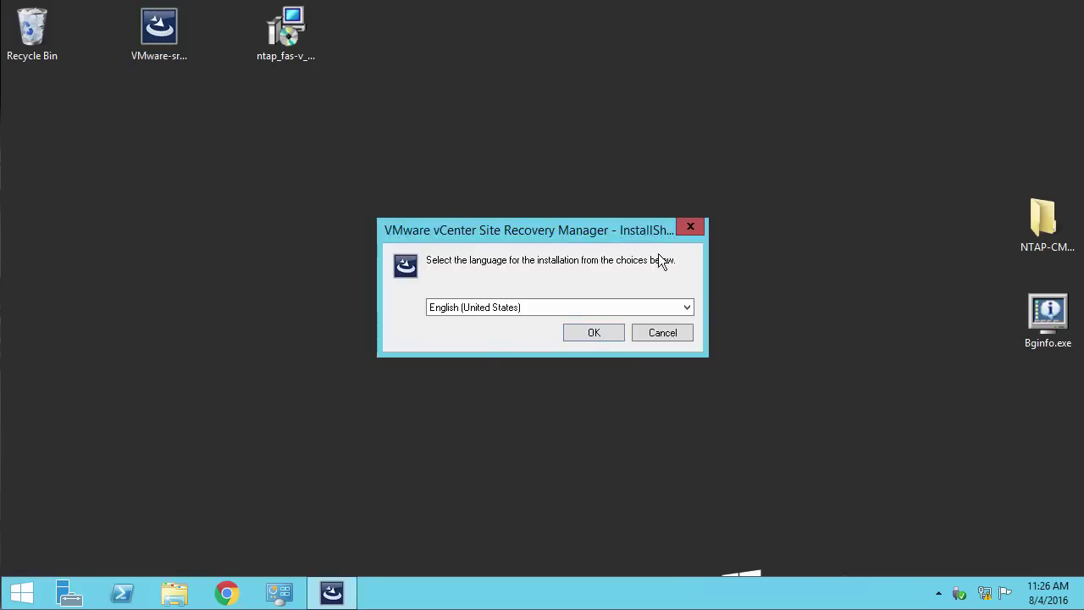
key("Return")
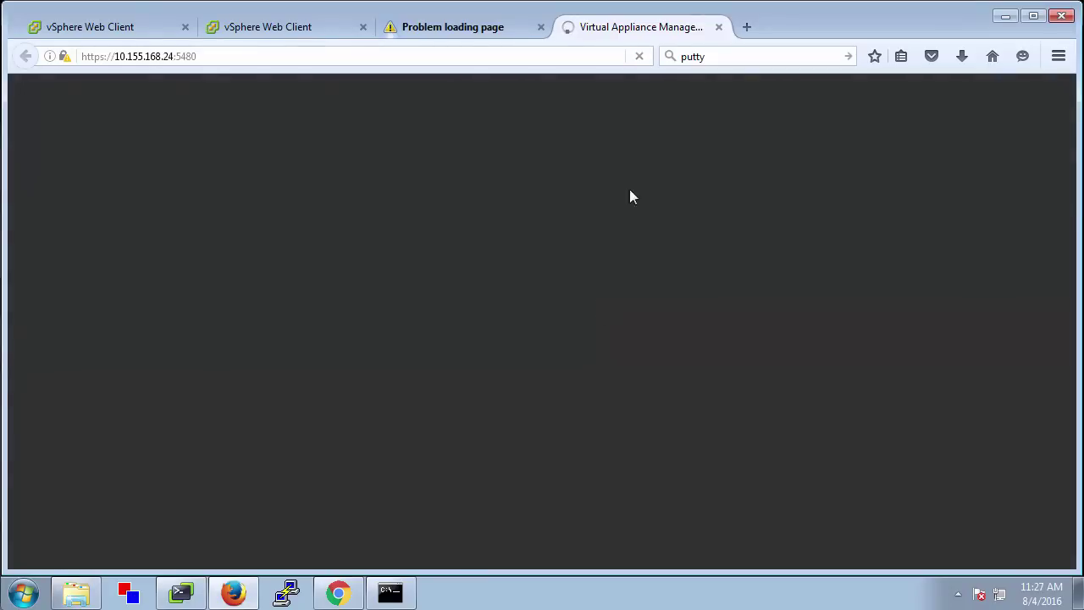
Check the vrnyc01 and vrnj01 appliance summaries in the New York and New Jersey vCenter tabs
left_click(485, 27)
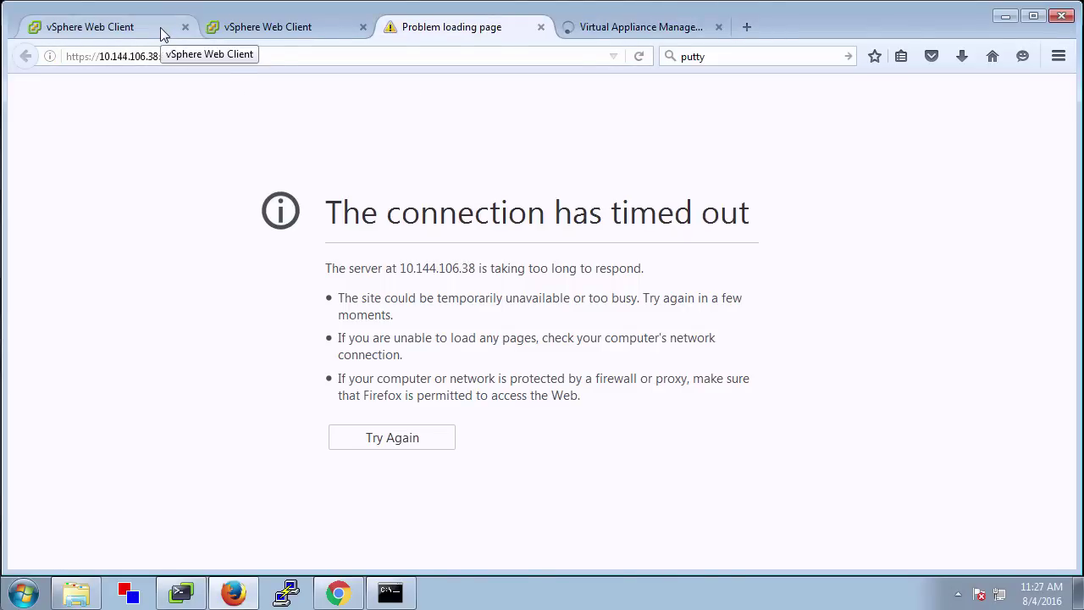
left_click(160, 27)
left_click(110, 462)
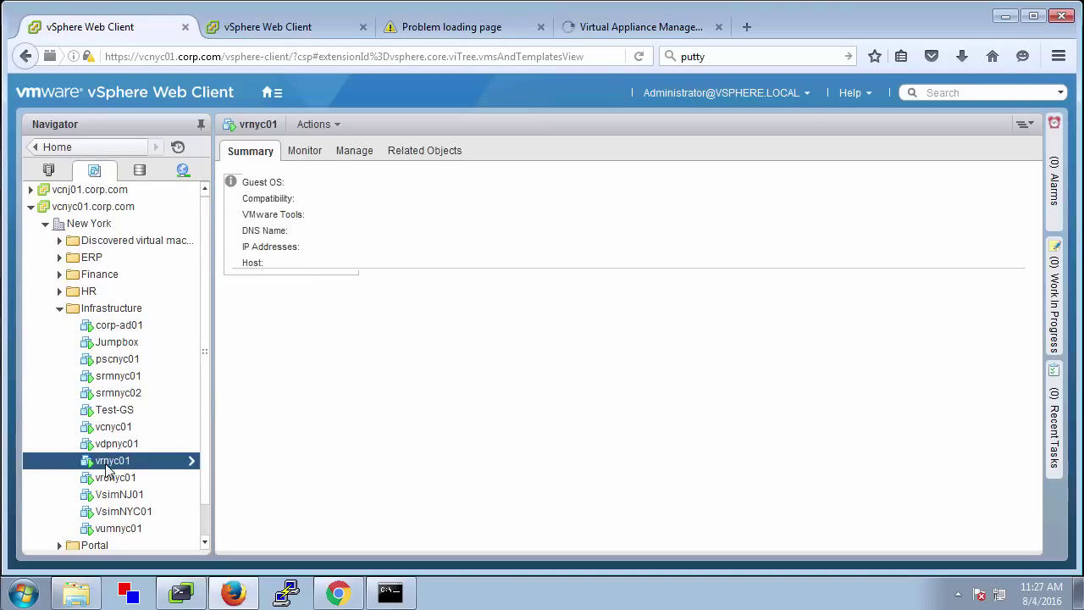
left_click(268, 27)
left_click(108, 376)
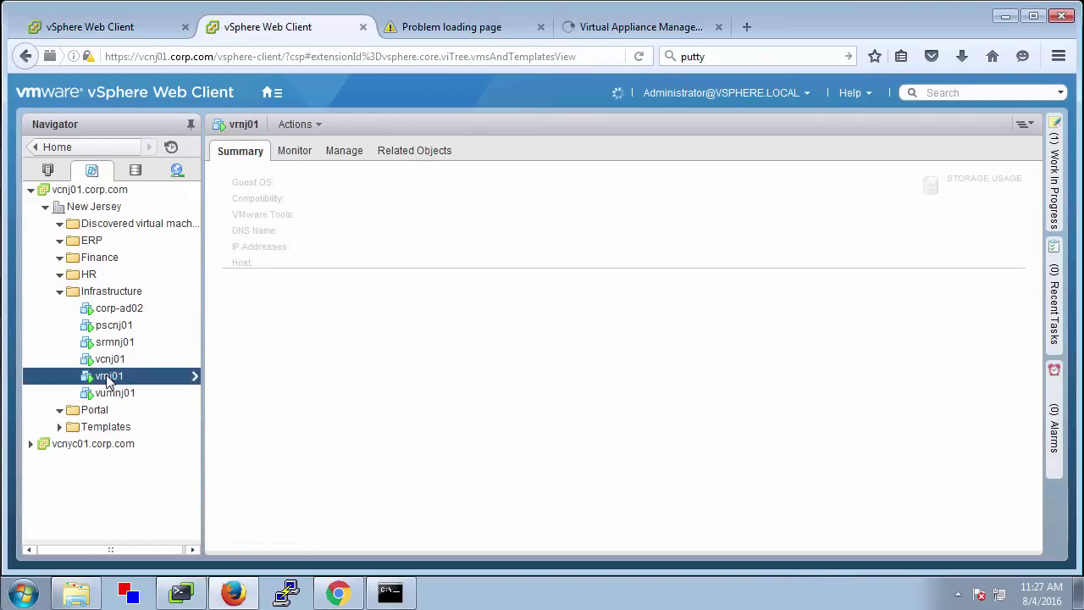
left_click(102, 27)
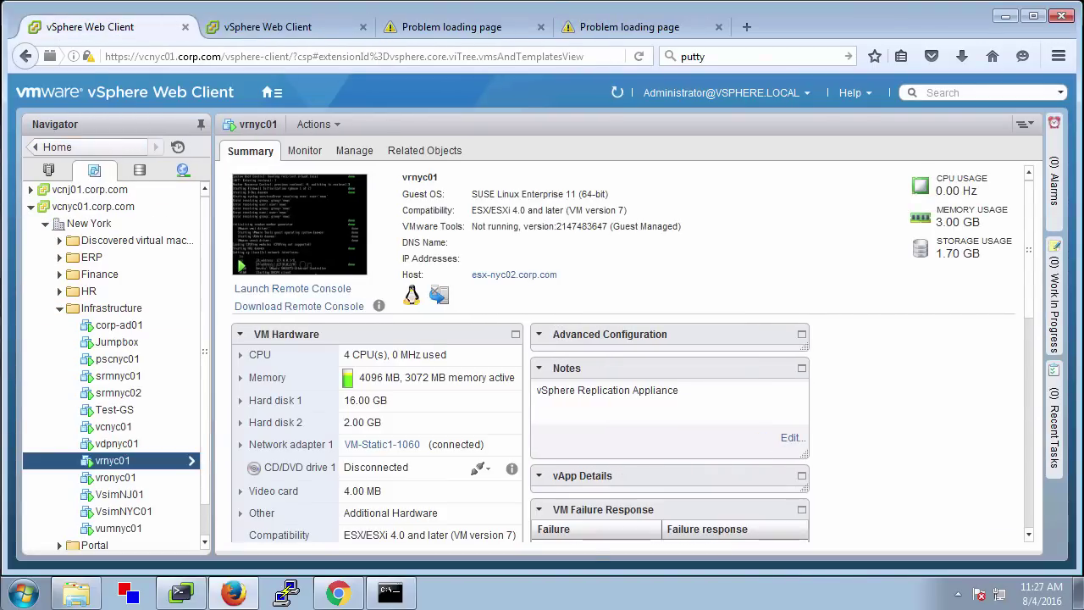
key("ctrl+Tab")
key("ctrl+Tab")
key("ctrl+Tab")
key("ctrl+shift+Tab")
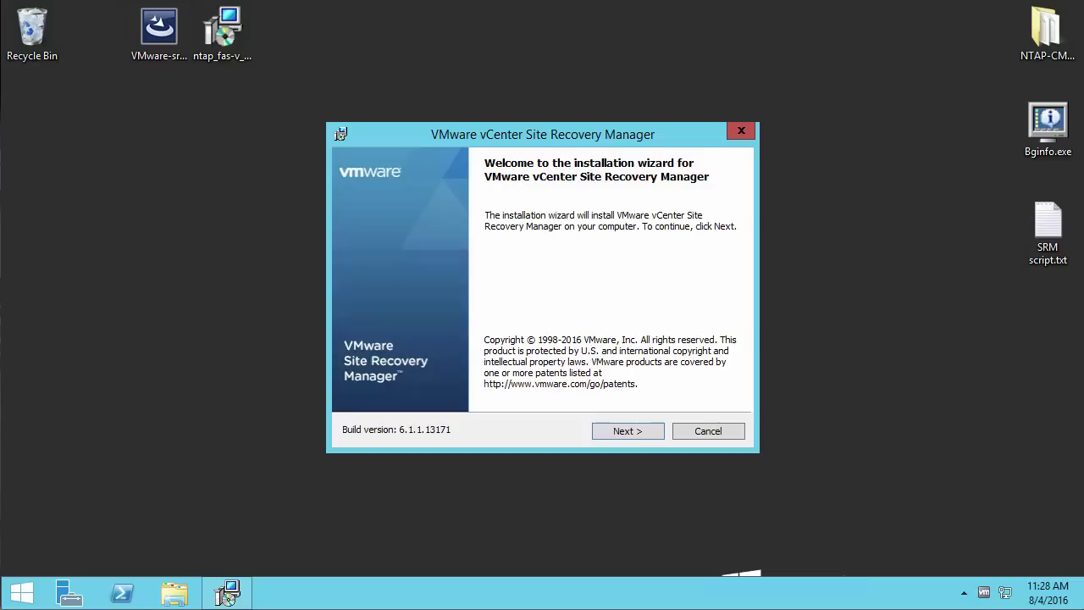
Move through the installer's Welcome, patents and prerequisites pages
left_click(629, 425)
left_click(626, 431)
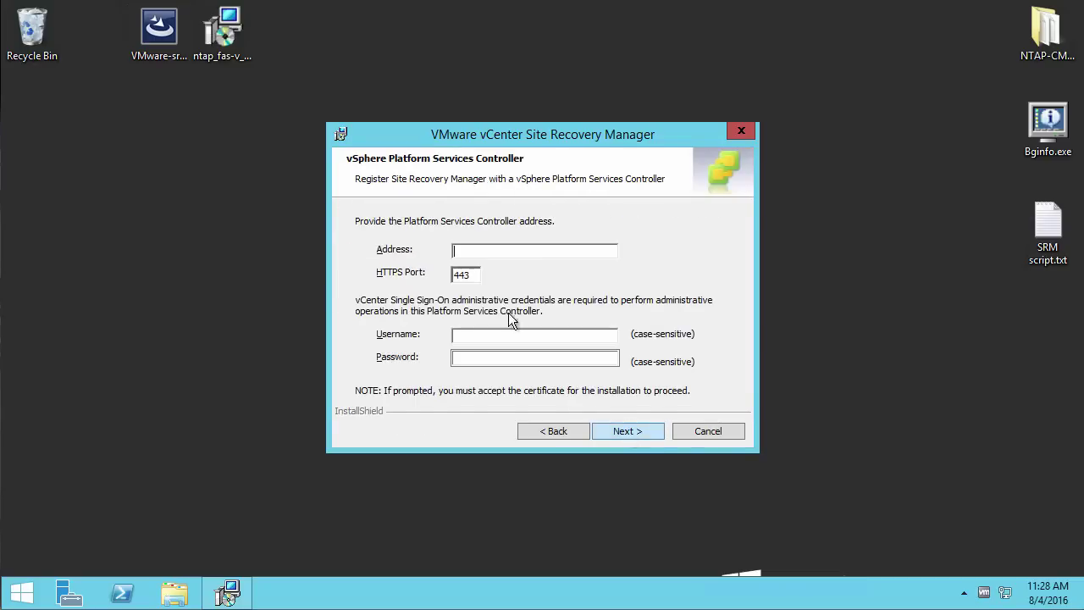
type("admini")
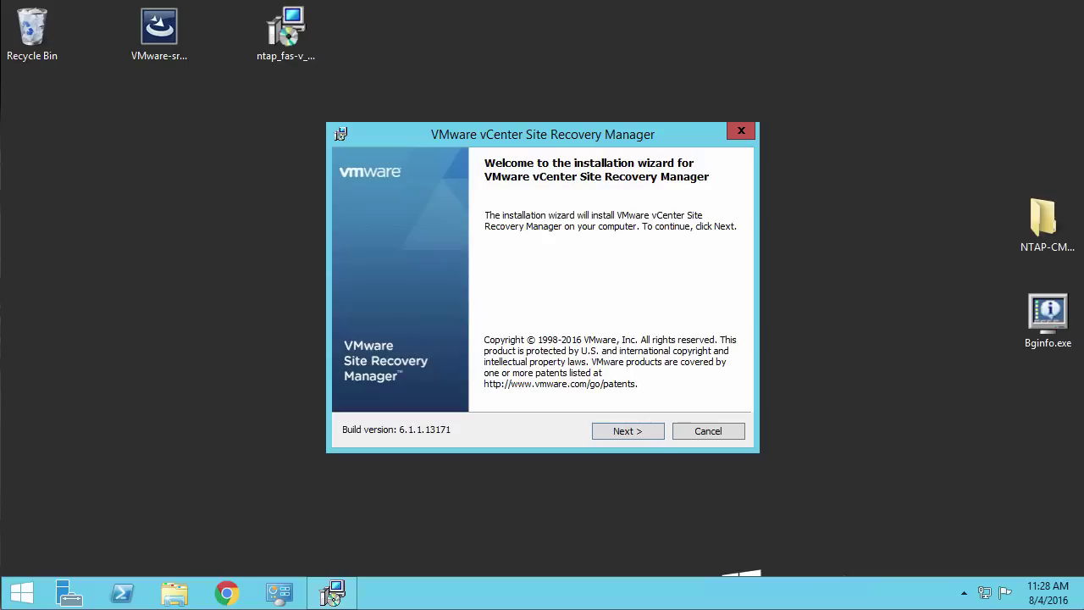
left_click(623, 430)
left_click(628, 430)
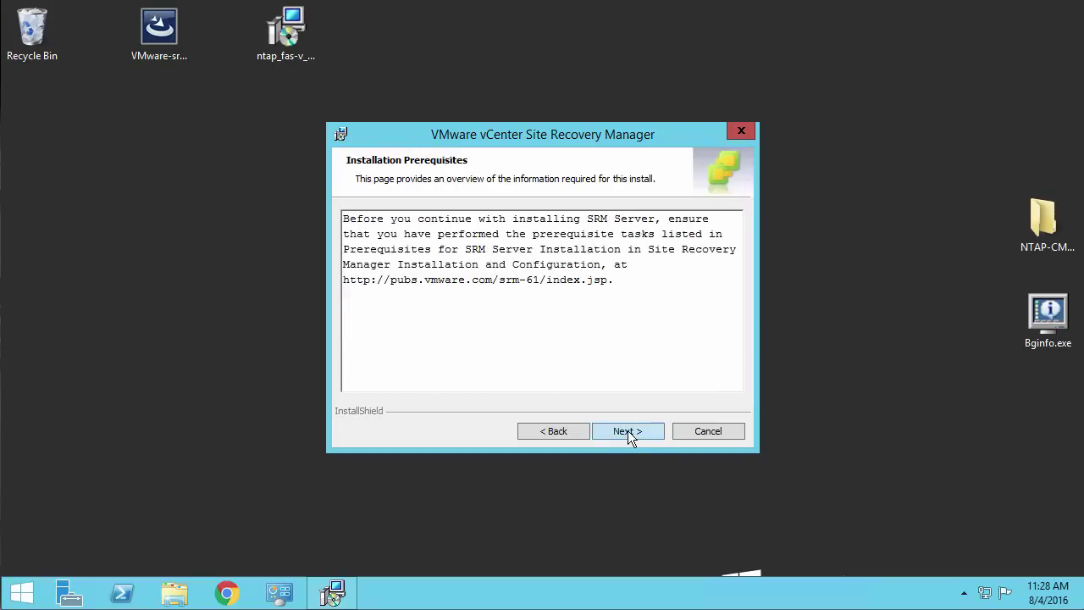
left_click(628, 431)
Enter Platform Services Controller 10.155.168.36 with the SSO administrator username and password
type("10.155.168.3")
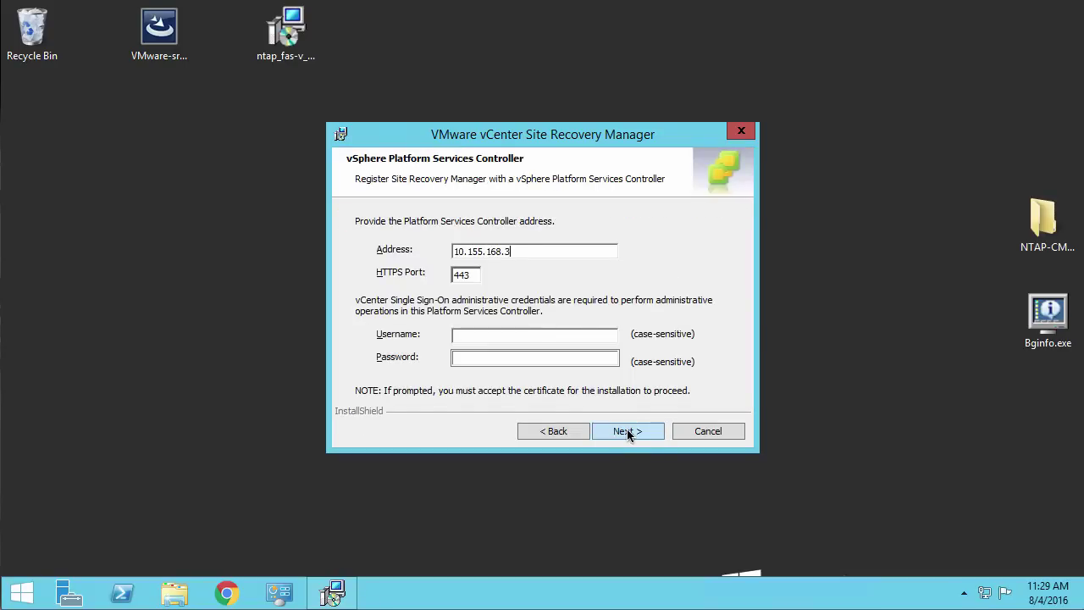
type("6")
key("Tab")
key("Tab")
type("administrator@vsphere.local")
key("Tab")
type("P@ssw0rd!")
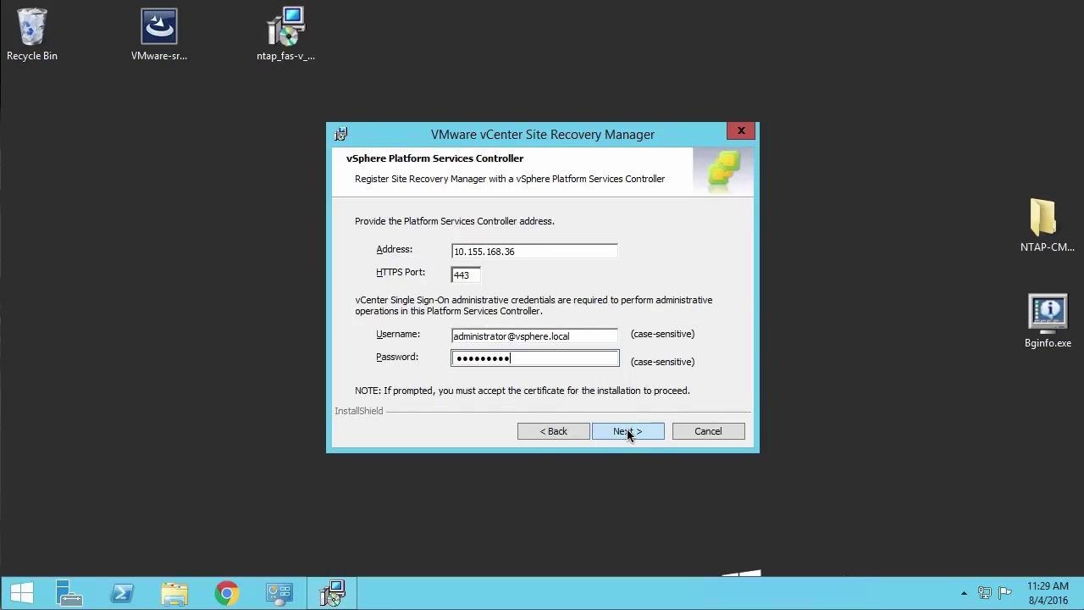
left_click(627, 429)
Dismiss the validation failure, retype the SSO password and resubmit
left_click(659, 374)
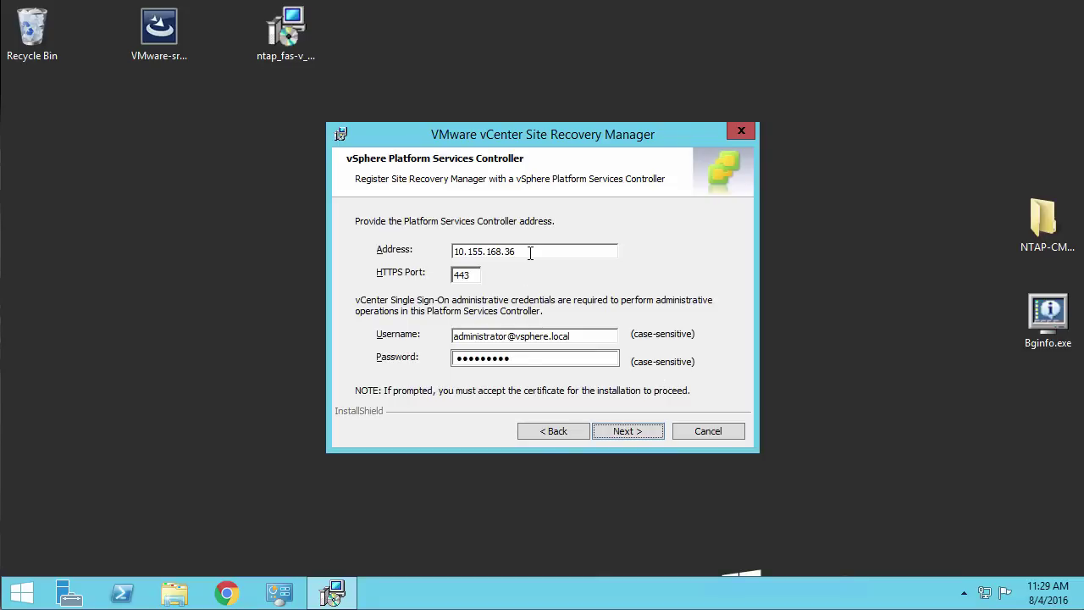
left_click_drag(527, 356, 449, 369)
type("P@ssw0")
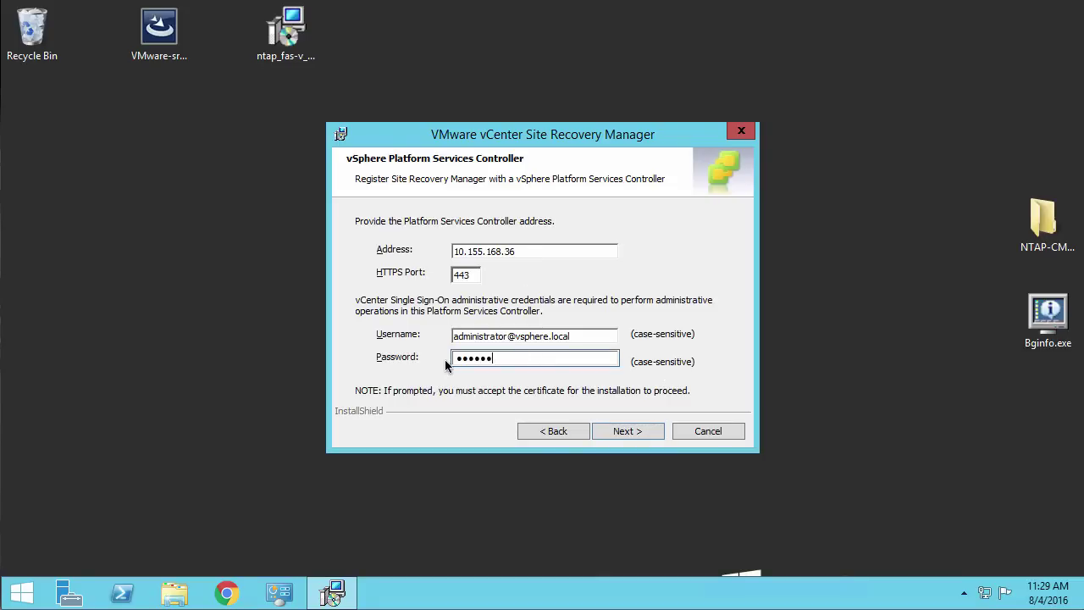
type("rd!")
left_click(635, 432)
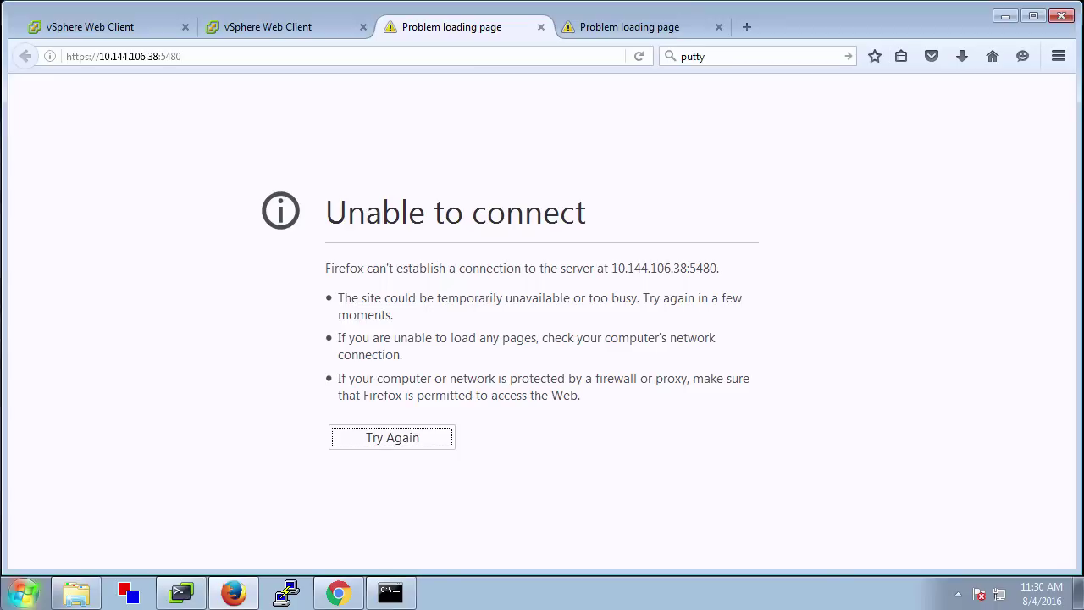
Add and confirm security exceptions so both appliance management pages load
left_click(640, 56)
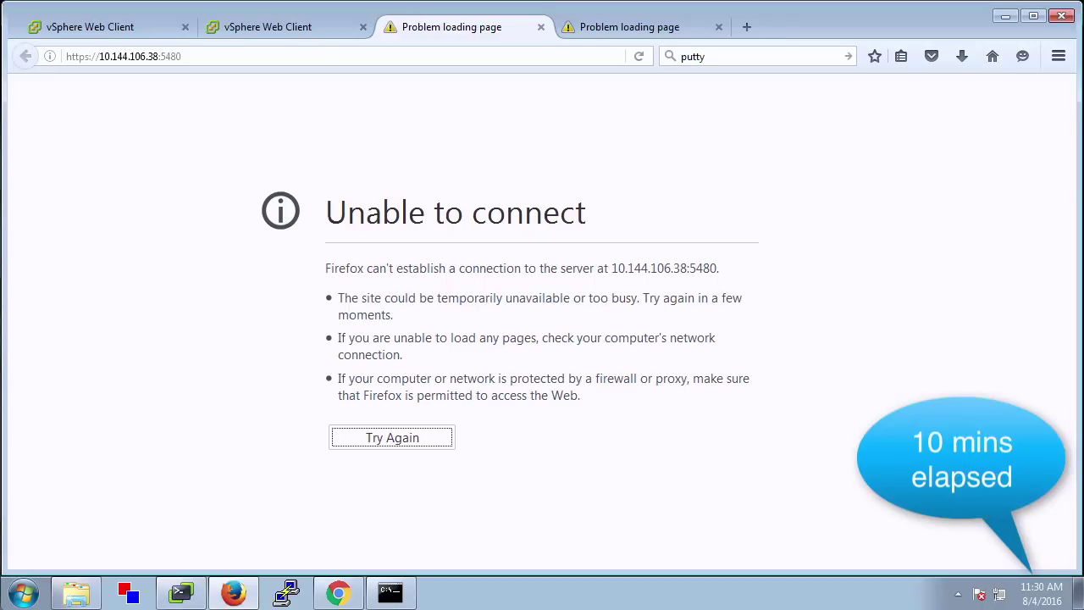
left_click(358, 438)
left_click(691, 308)
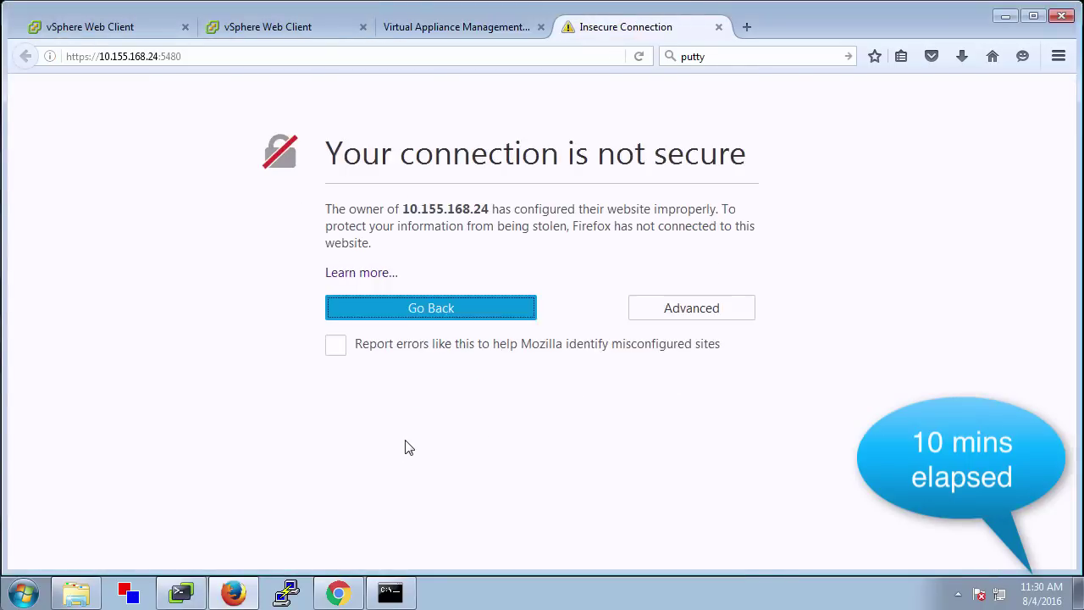
left_click(692, 307)
left_click(387, 487)
left_click(625, 470)
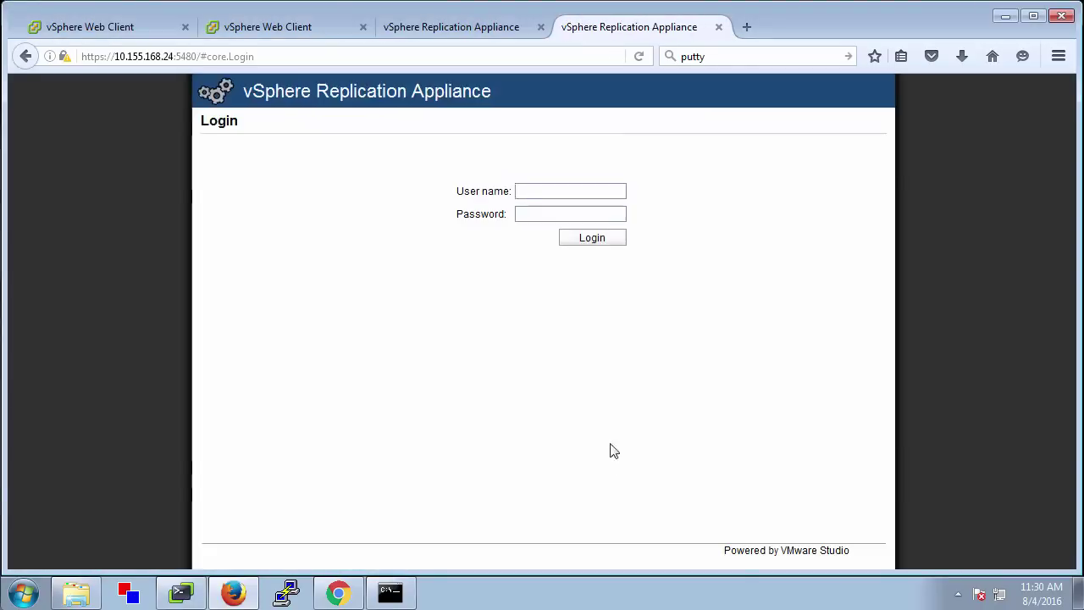
Log in as root on 10.144.106.38, point its lookup service to pscnyc01.corp.com, and save
key("Return")
left_click(448, 27)
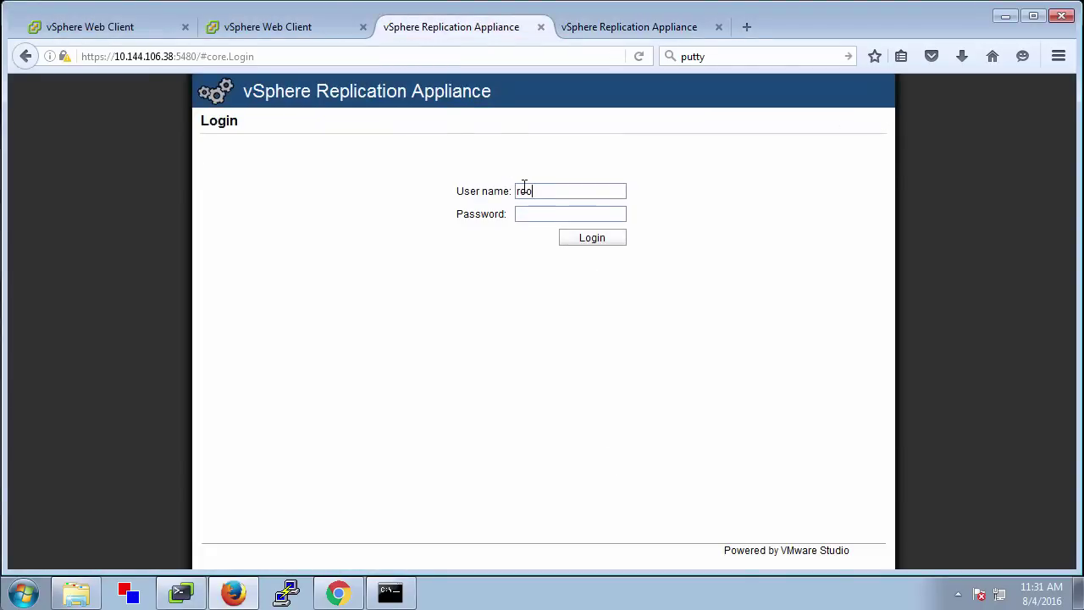
key("Return")
left_click(329, 146)
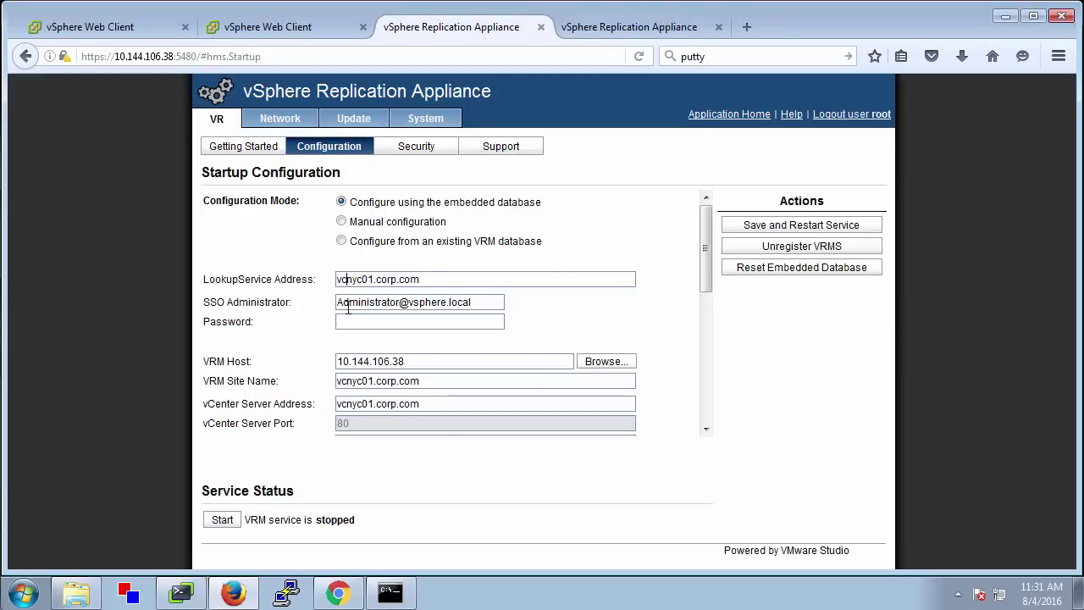
type("sc")
key("Tab")
key("Tab")
type("V")
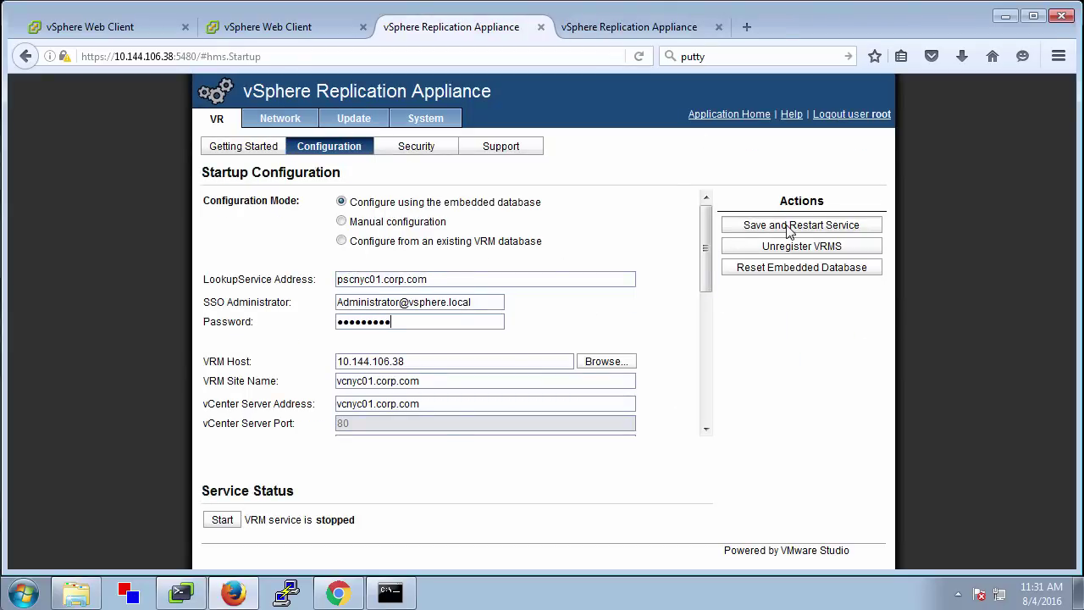
left_click(790, 226)
On 10.155.168.24, change the lookup service to pscnj01.corp.com with the SSO password and save
left_click(609, 29)
left_click(329, 146)
left_click(347, 278)
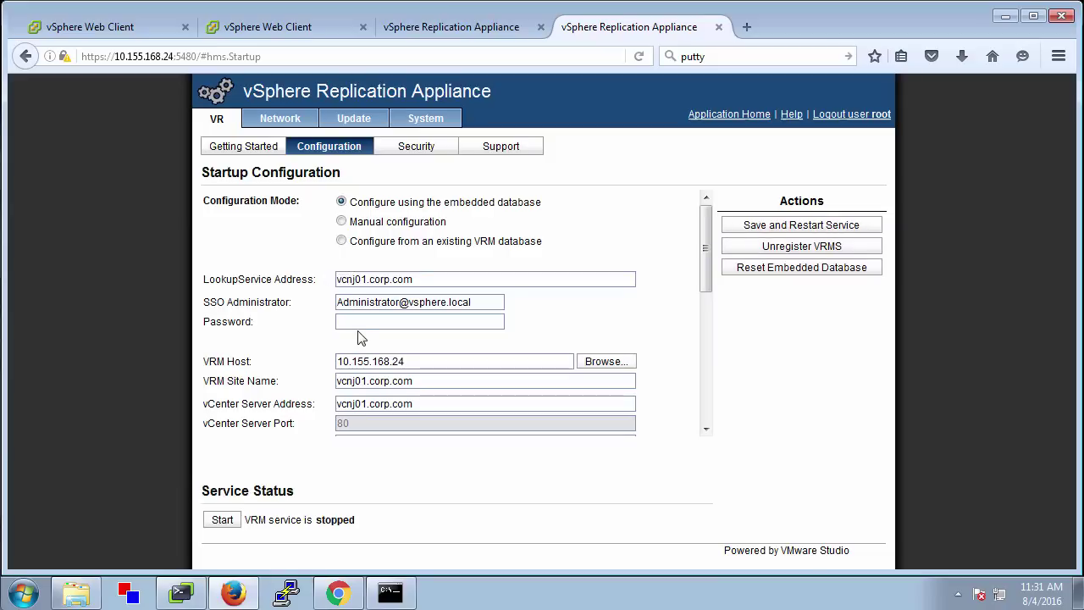
key("BackSpace")
key("BackSpace")
type("psc")
key("Tab")
key("Tab")
type("VMware1!")
left_click(727, 225)
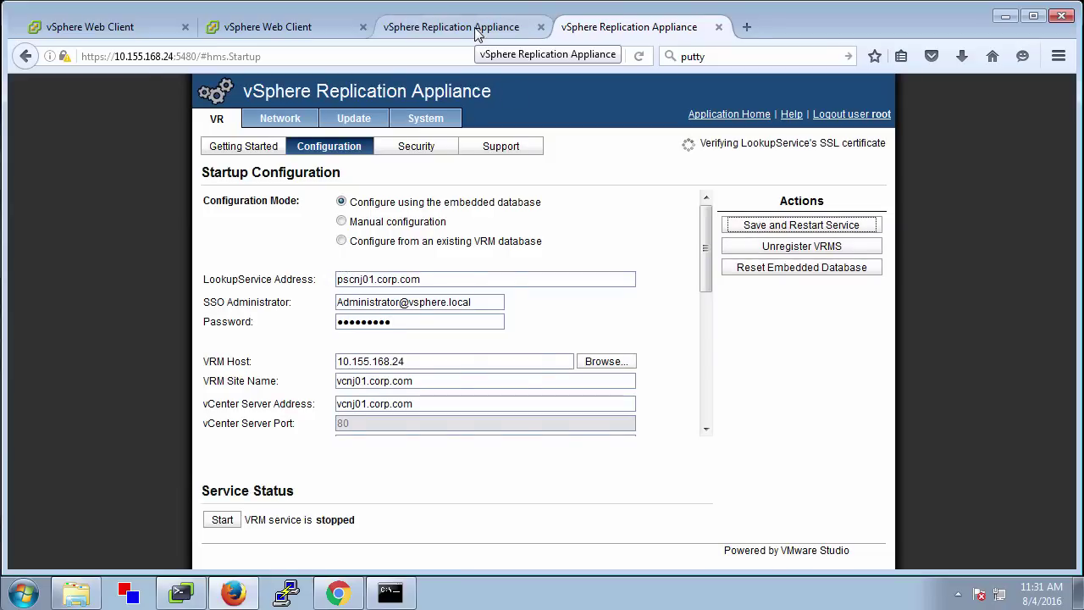
Accept the lookup service certificates and monitor both appliances until the VRM service runs
left_click(474, 27)
left_click(712, 478)
left_click(712, 478)
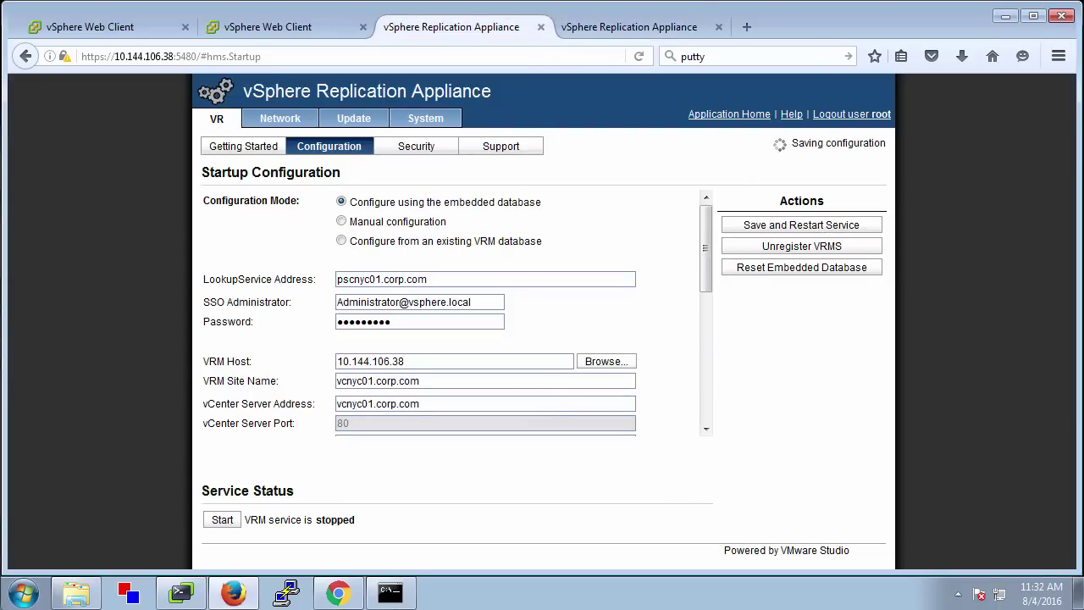
left_click(633, 27)
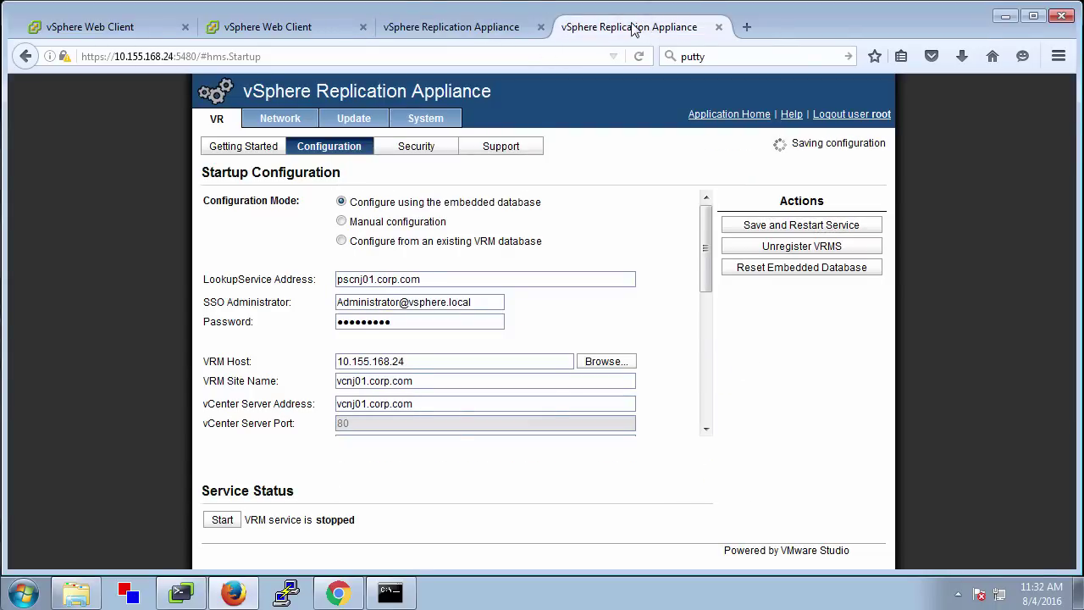
left_click(527, 30)
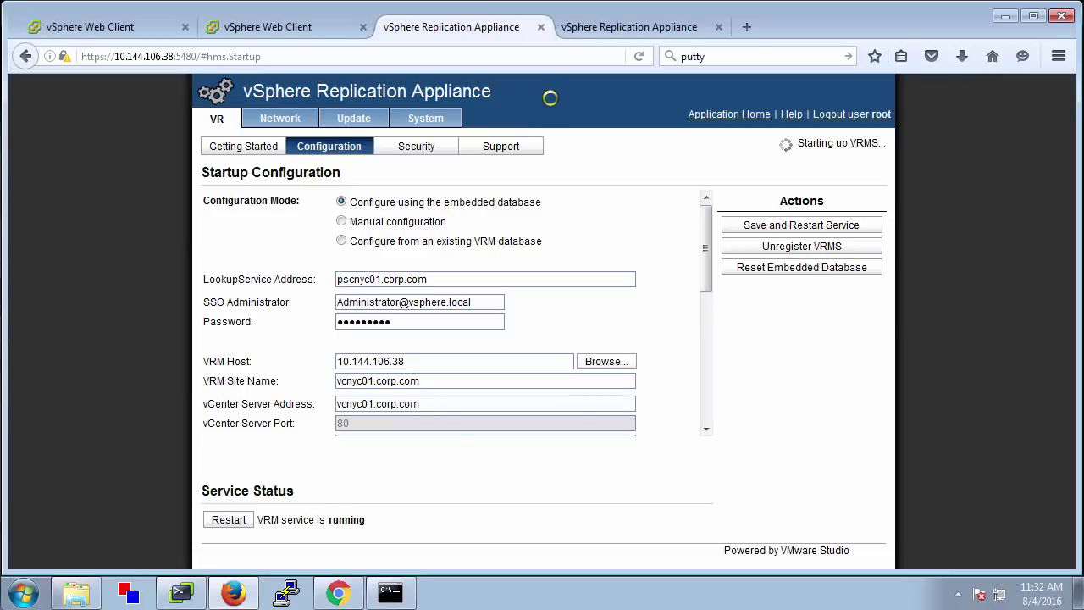
left_click(598, 27)
left_click(479, 30)
Log out of both the New York and New Jersey vCenters and check both replication appliances
left_click(140, 29)
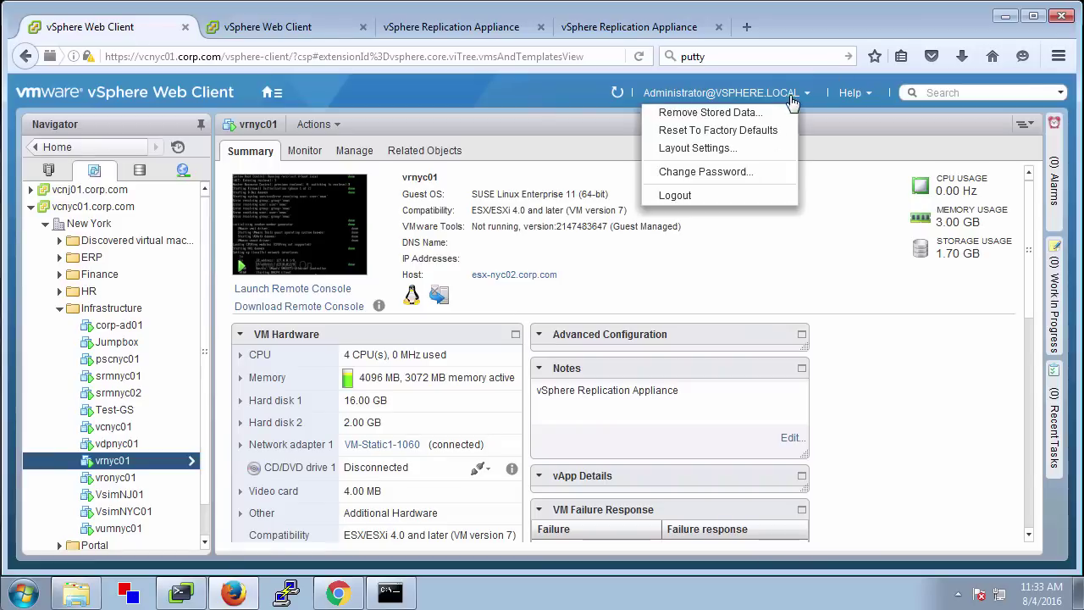
left_click(773, 196)
left_click(291, 30)
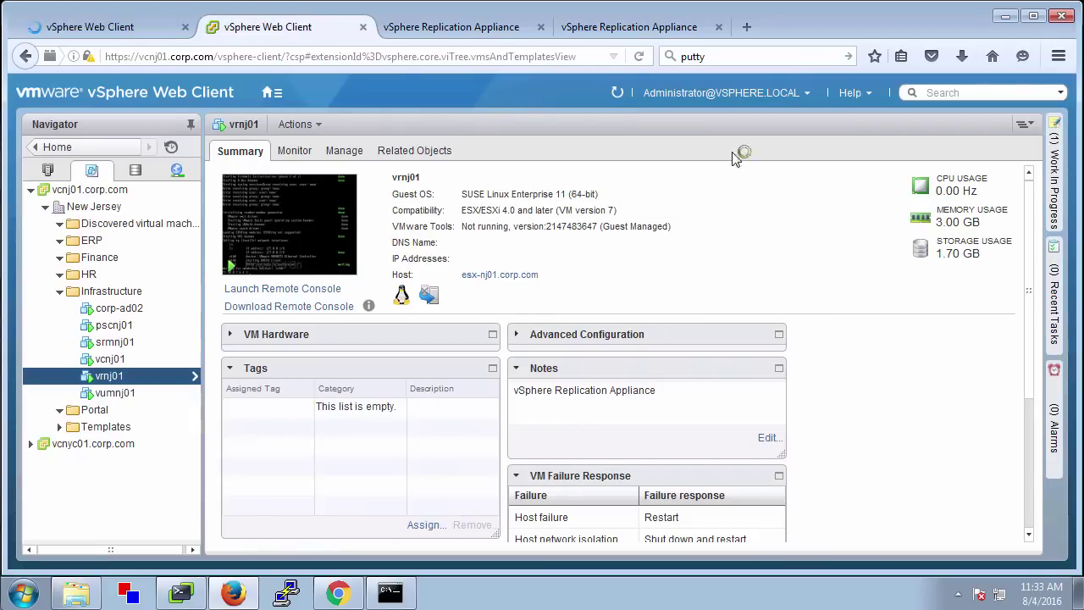
left_click(788, 93)
left_click(728, 195)
left_click(477, 29)
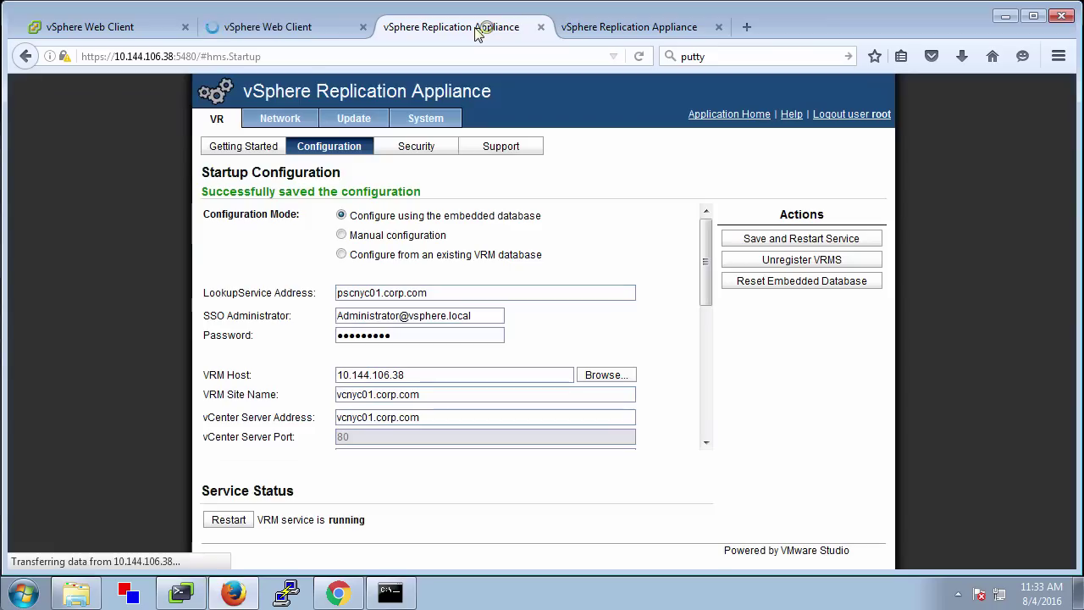
left_click(618, 27)
left_click(110, 27)
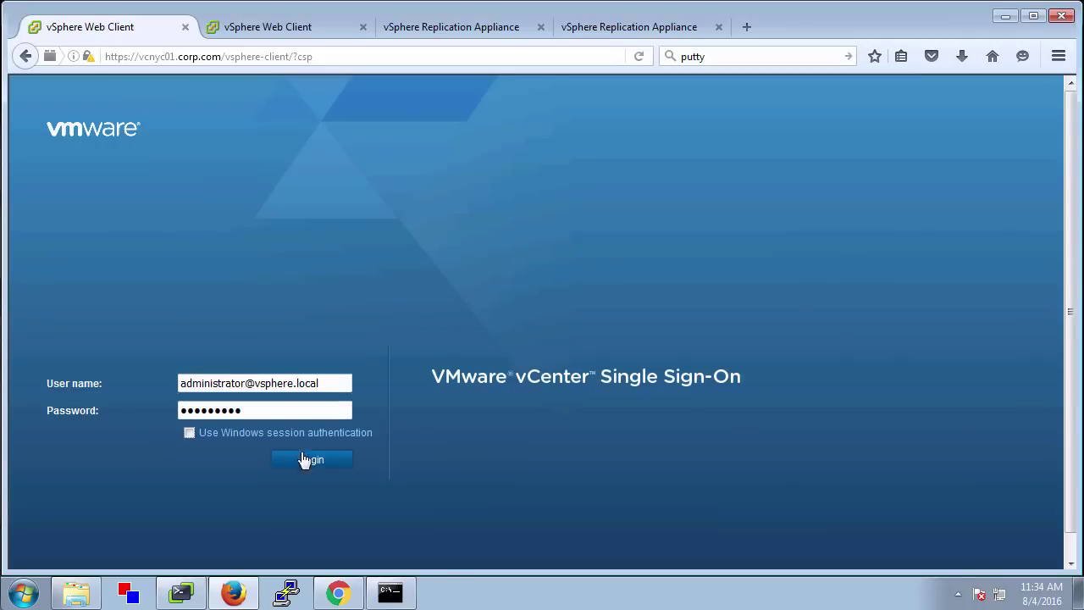
Sign back in to the New Jersey vCenter with the SSO administrator account
key("ctrl+Tab")
left_click(223, 383)
type("administrator@vsphere.local")
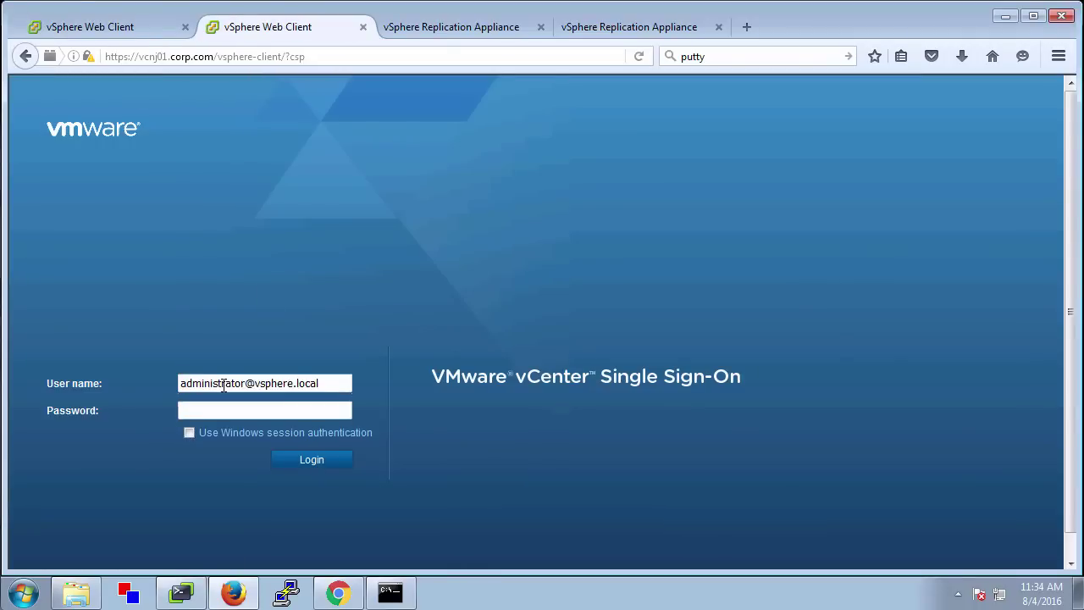
left_click(312, 460)
Open VMs and Templates on both vCenters and show vcnj01.corp.com's vSphere Replication target sites
left_click(114, 30)
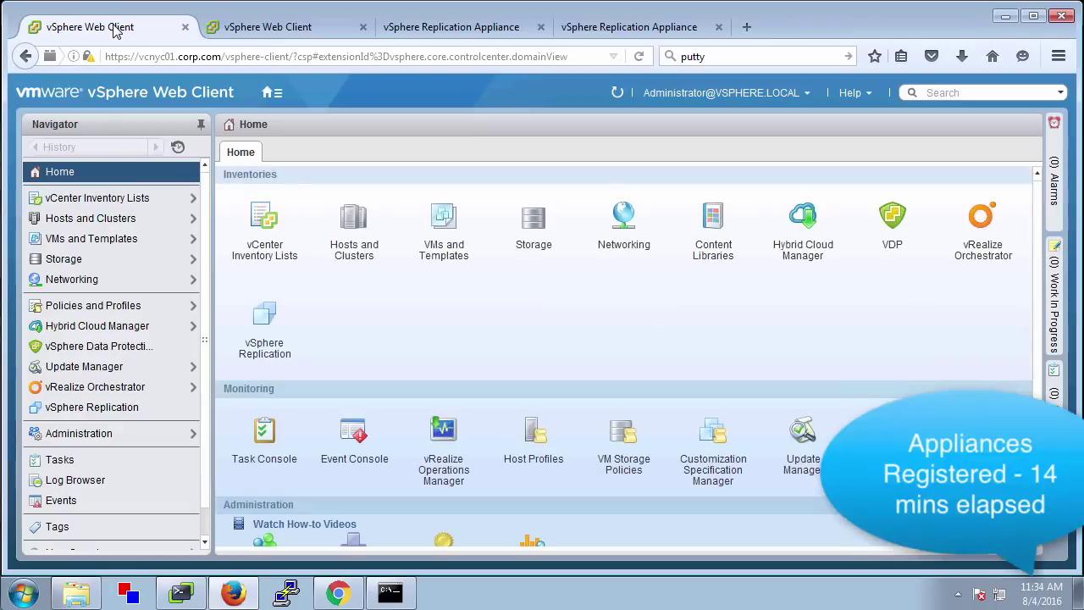
left_click(107, 239)
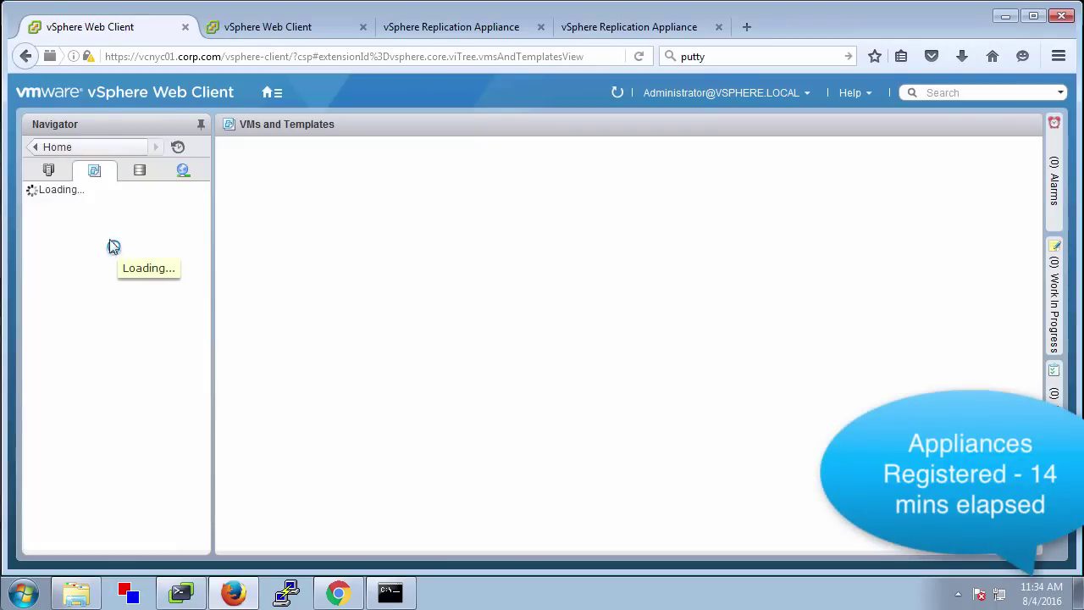
left_click(271, 29)
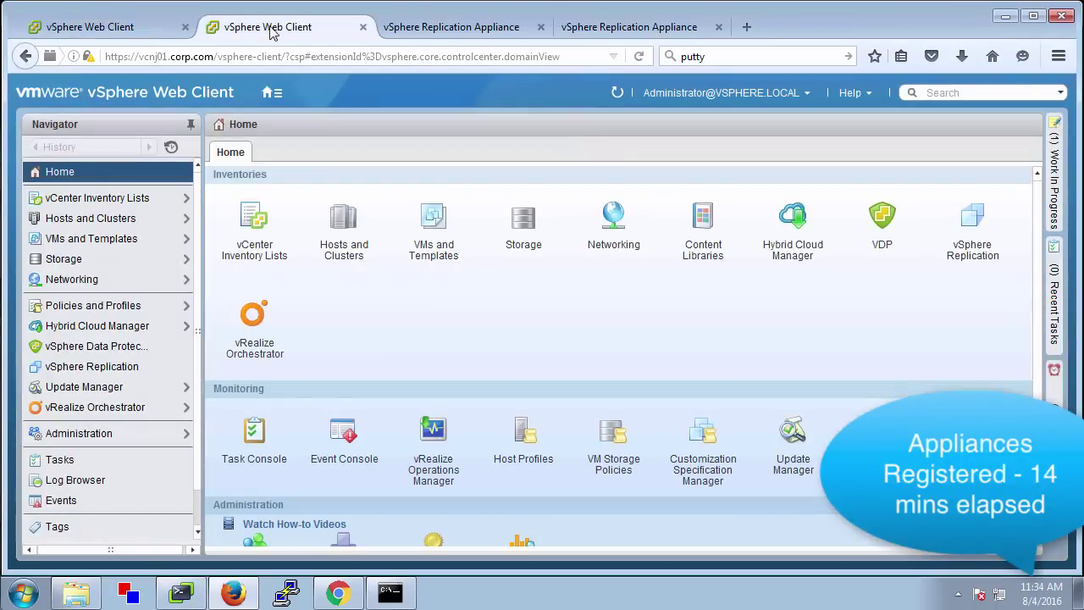
left_click(91, 239)
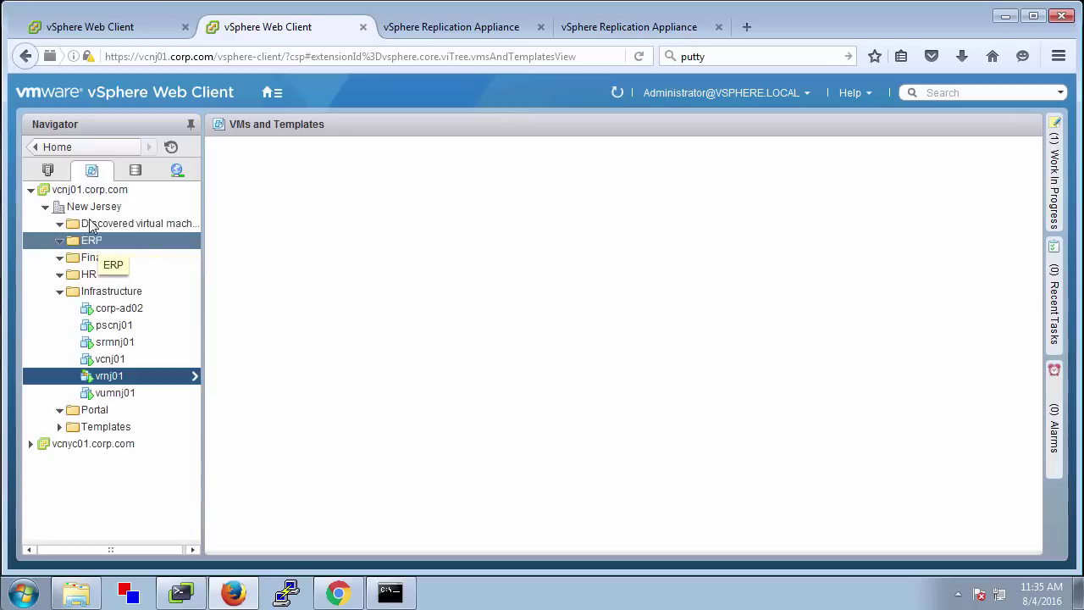
left_click(93, 190)
left_click(344, 150)
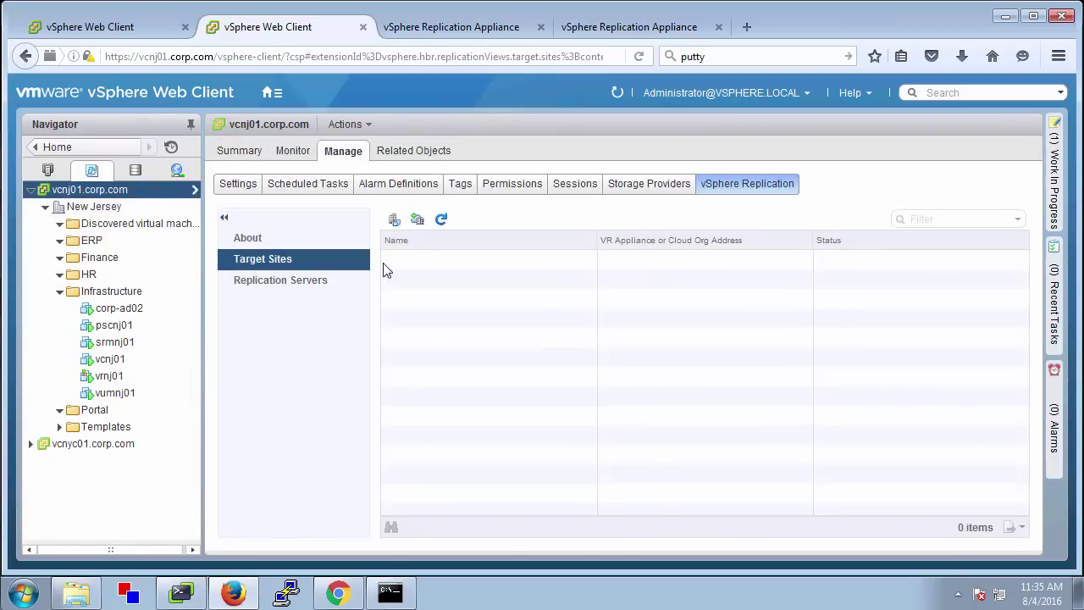
Abandon the remote-site connection on vcnj01 and open vcnyc01.corp.com's replication target sites instead
left_click(396, 222)
left_click(415, 207)
left_click(664, 487)
left_click(101, 28)
left_click(103, 206)
left_click(357, 151)
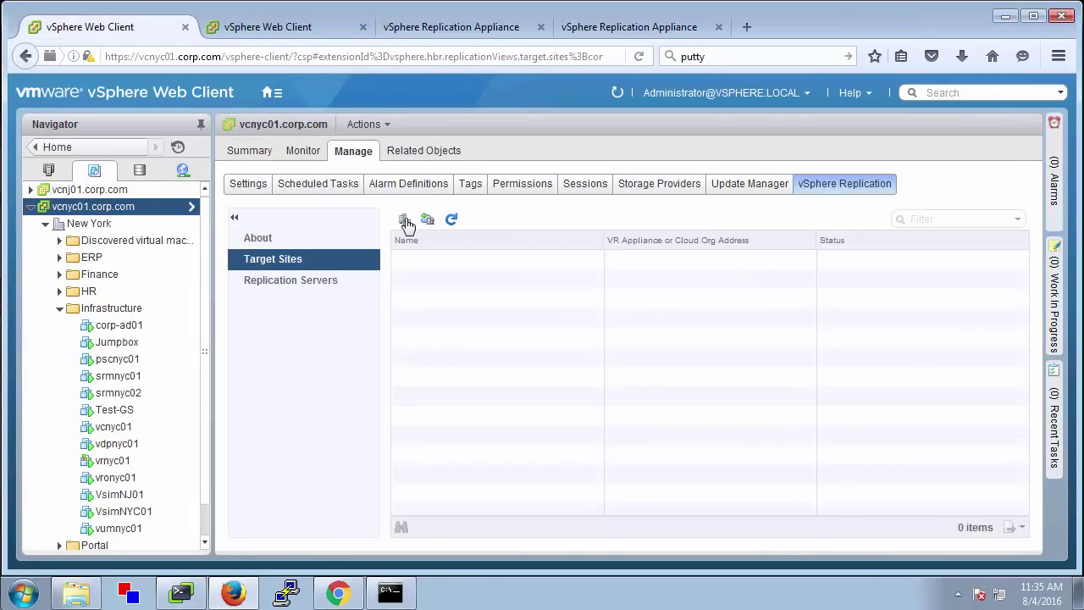
Connect to remote site pscnj01.corp.com with the SSO administrator credentials, then refresh the target list
left_click(397, 218)
left_click(428, 208)
type("pscnj01.corp.co")
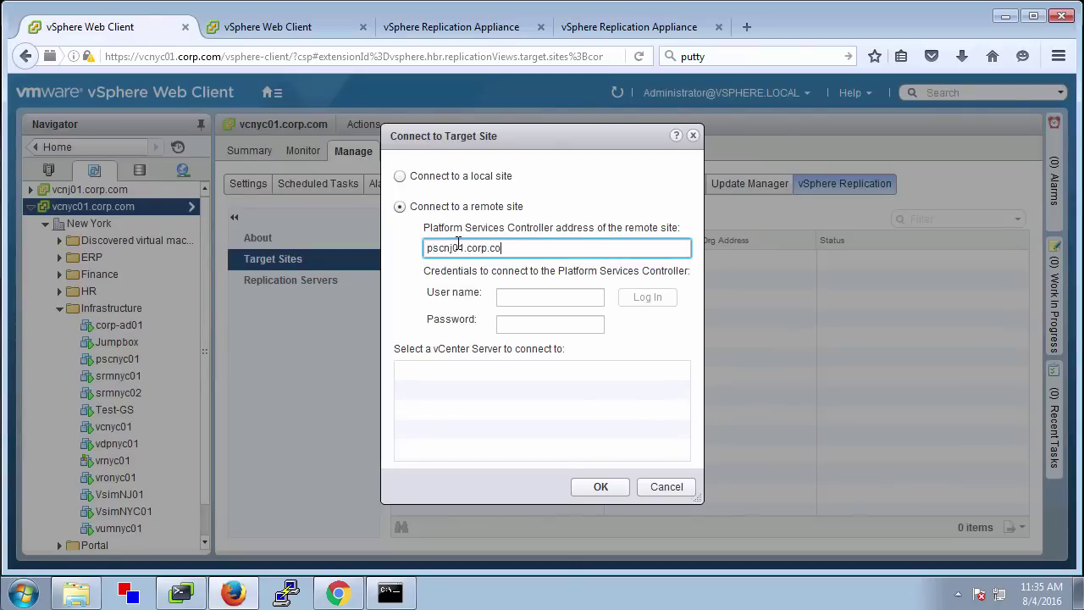
type("m")
left_click(509, 298)
type("administrator@vsphere.lo")
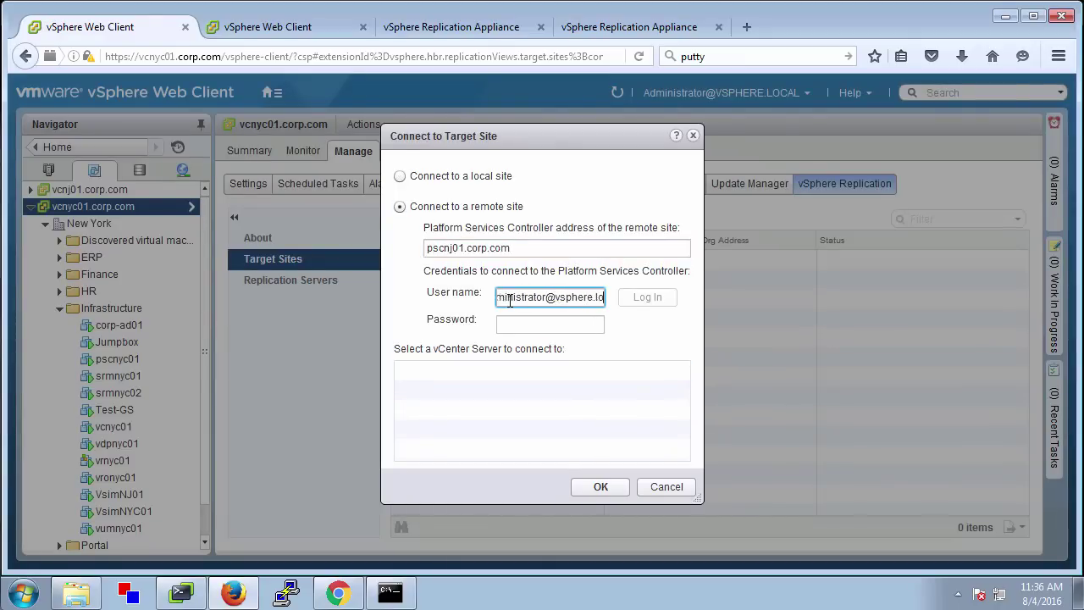
type("cal")
key("Tab")
type("*********")
left_click(631, 298)
left_click(610, 488)
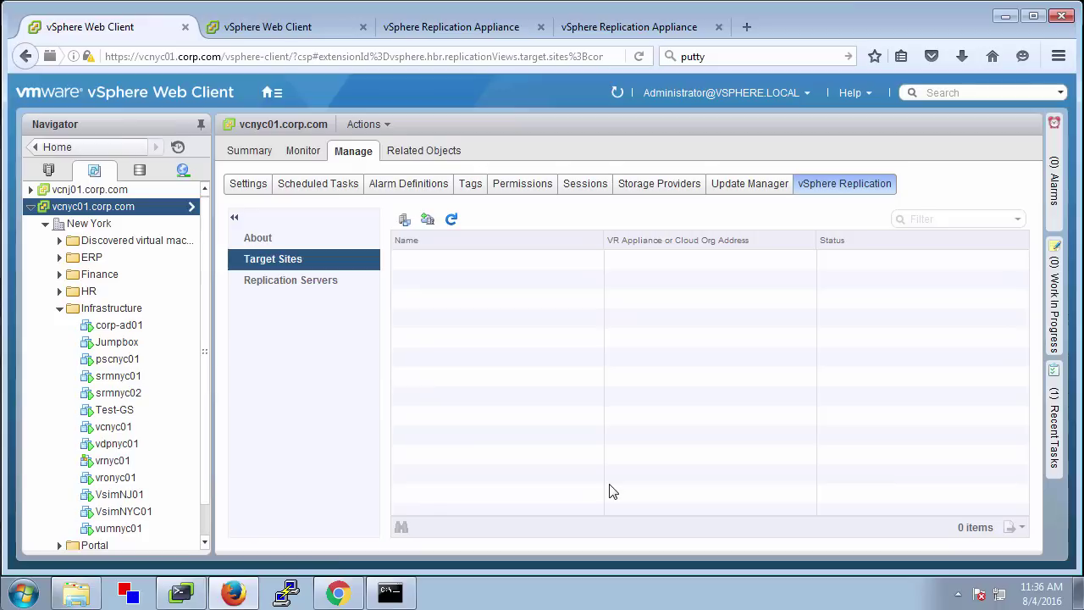
left_click(454, 220)
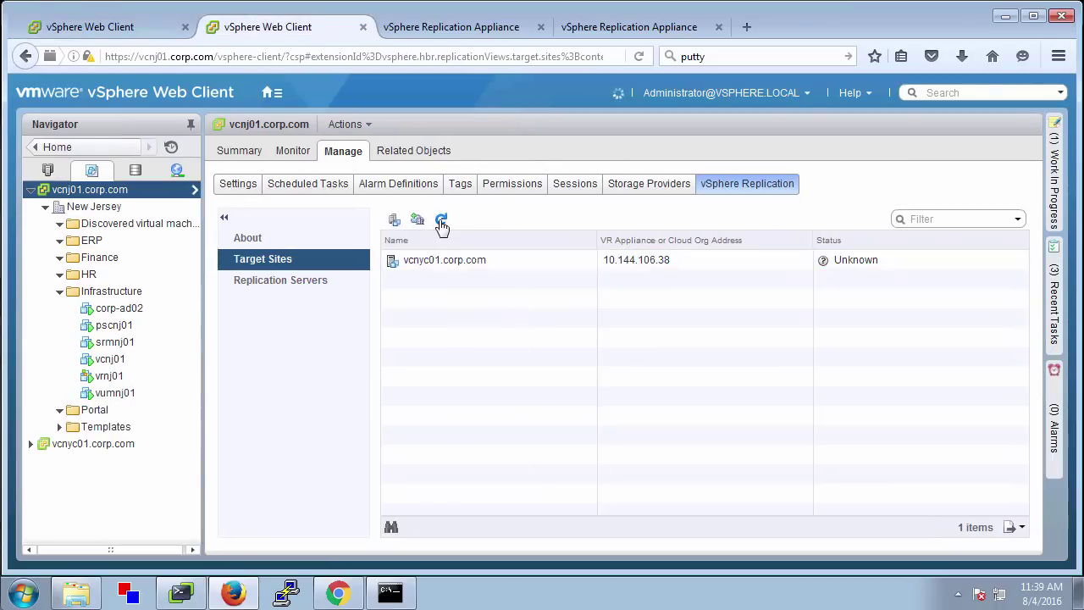
On the New York vCenter, select the eight VMs from ERP-App01 through FinanceWeb01
left_click(101, 29)
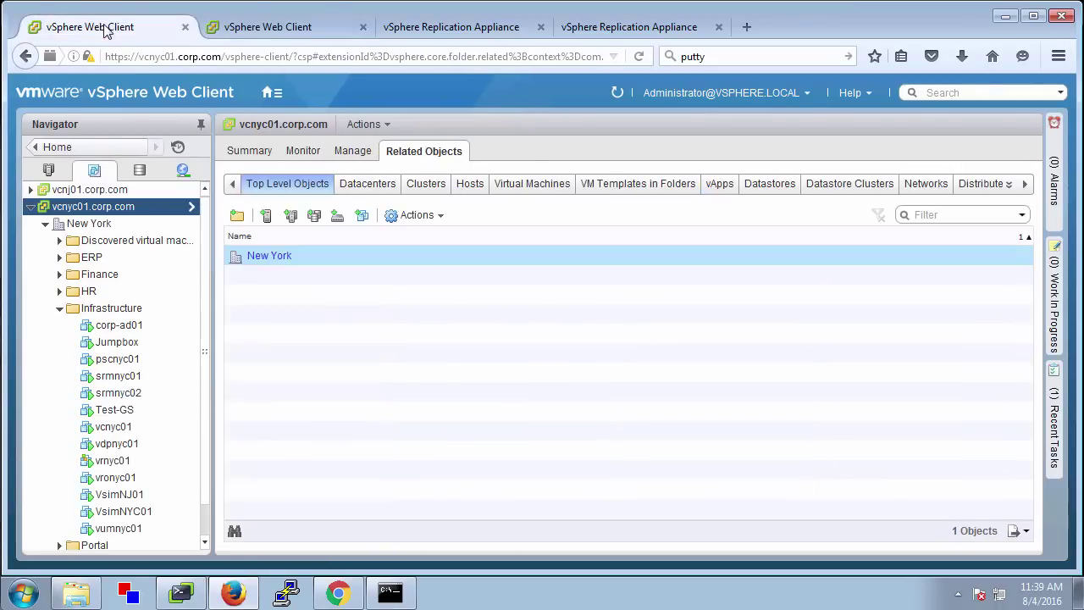
left_click(537, 185)
left_click(335, 276)
left_click(345, 413, "shift")
right_click(344, 413)
mouse_move(387, 366)
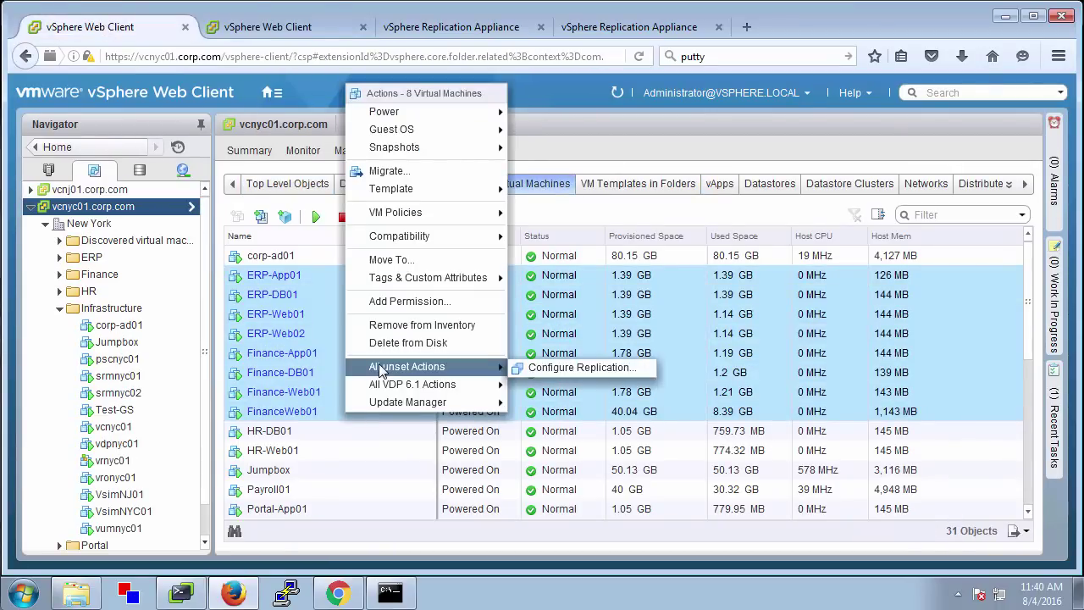
left_click(561, 366)
left_click(578, 352)
Add Portal-App01, Portal-DB01, Portal-Web01 and Portal-Web02, and start Configure Replication for all 12 VMs
left_click_drag(1028, 314, 1027, 347)
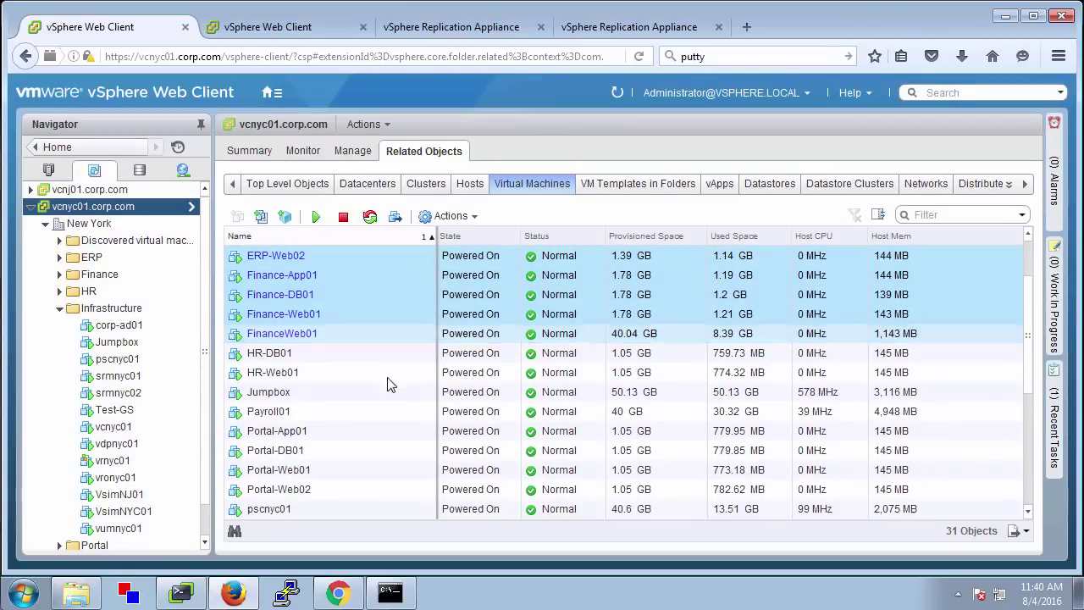
left_click(340, 434, "ctrl")
left_click(335, 452, "ctrl")
left_click(328, 471, "ctrl")
left_click(325, 489, "ctrl")
right_click(332, 452)
mouse_move(395, 404)
left_click(539, 404)
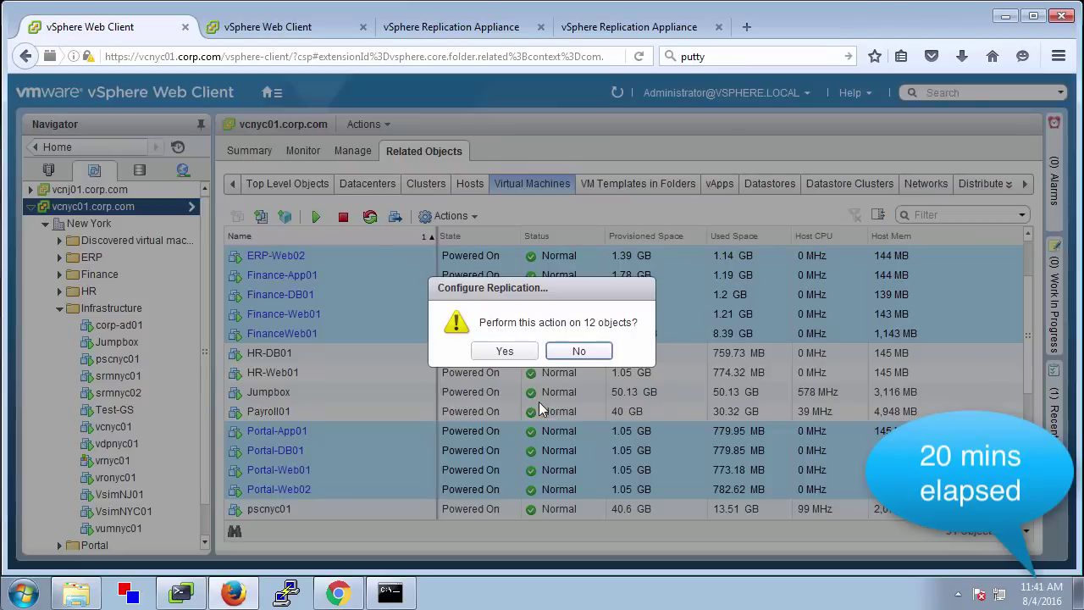
left_click(504, 351)
Accept validation and replication type, target vcnj01.corp.com, and keep the auto-assigned replication server
left_click_drag(490, 100, 270, 72)
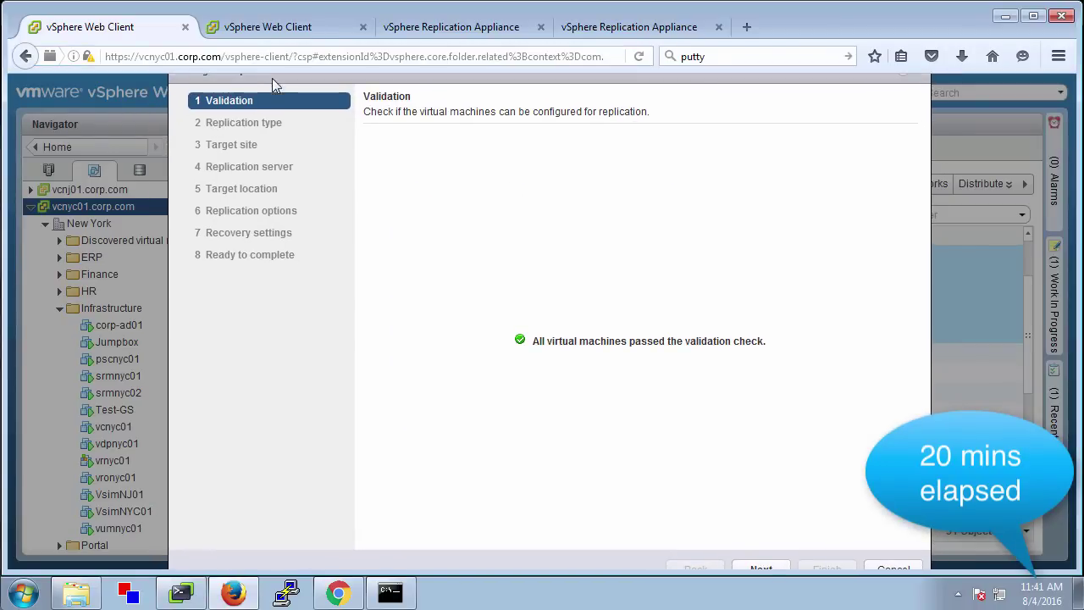
left_click(764, 565)
left_click(764, 565)
left_click(777, 566)
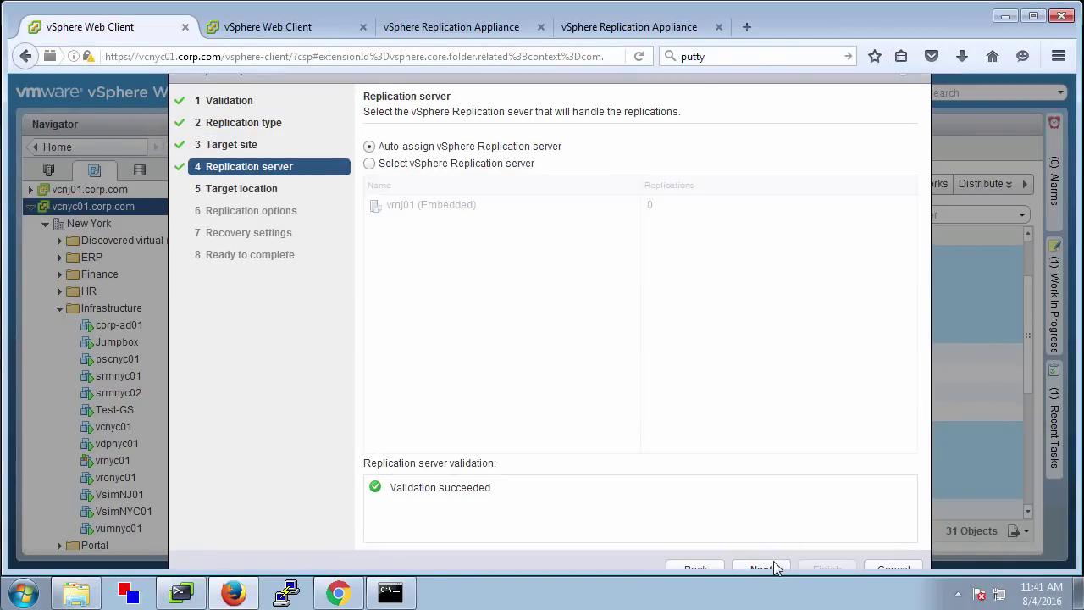
left_click(773, 563)
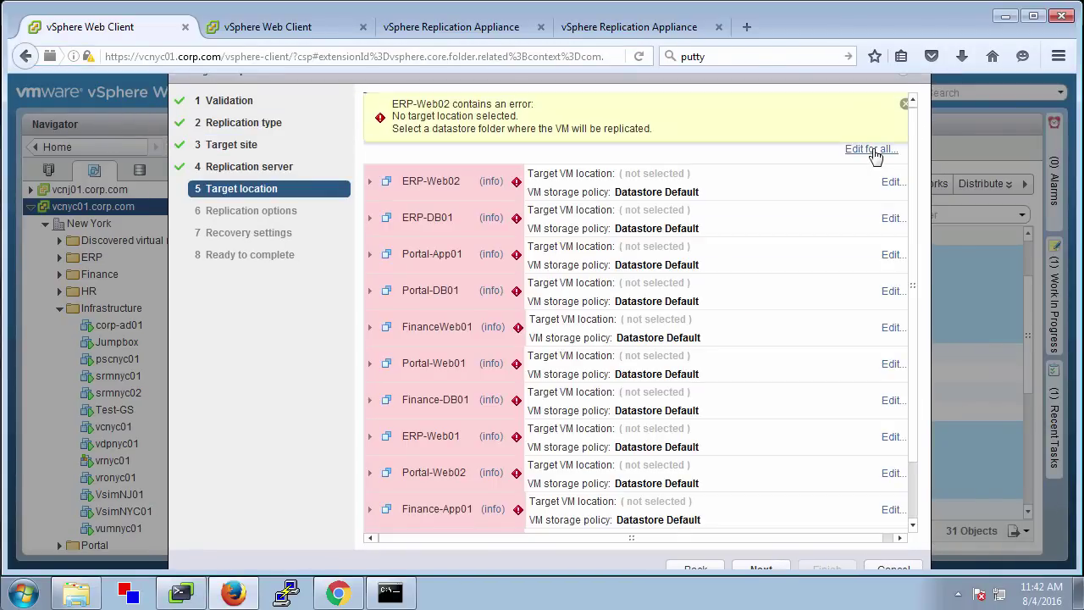
Set iSCSI-LUN1 as the target datastore for all VMs
left_click(873, 151)
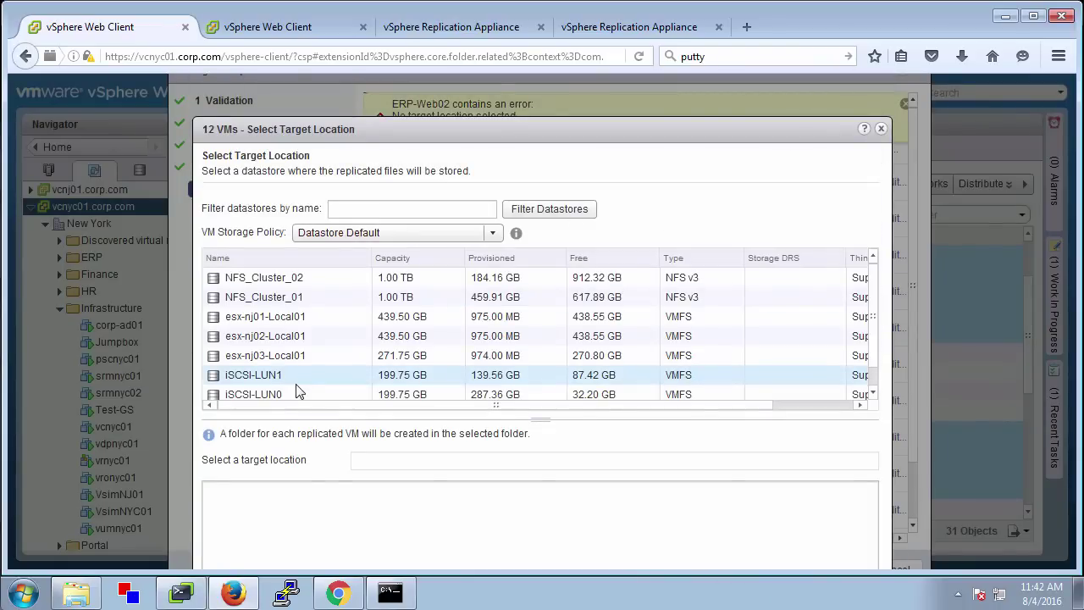
left_click(339, 380)
left_click_drag(683, 129, 662, 75)
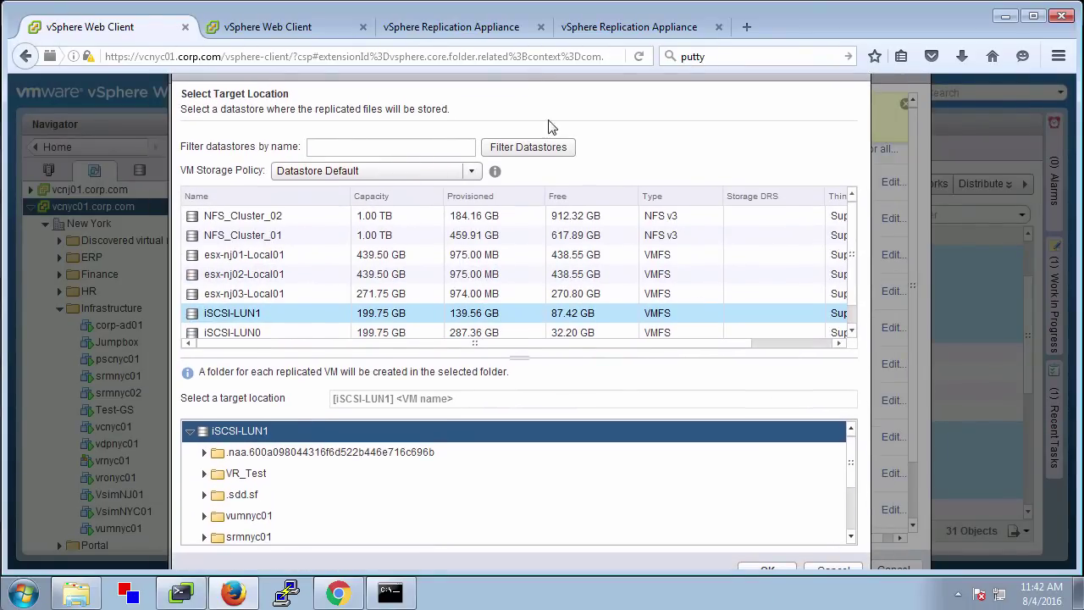
left_click(774, 569)
Set the recovery point objective to 30 minutes and finish the replication wizard
left_click(765, 567)
left_click(766, 567)
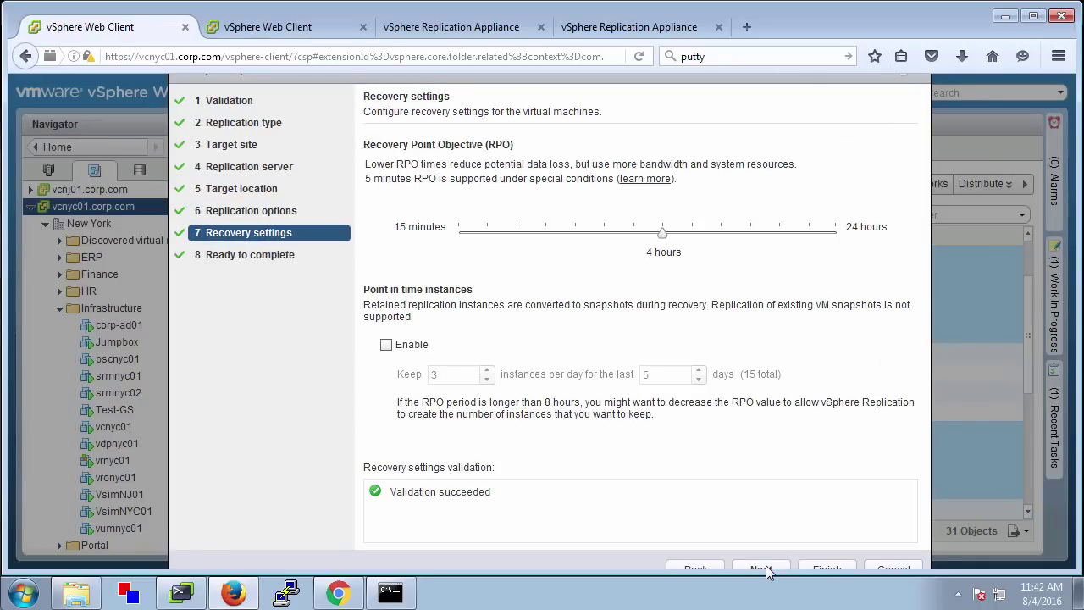
left_click_drag(661, 233, 533, 244)
left_click(760, 570)
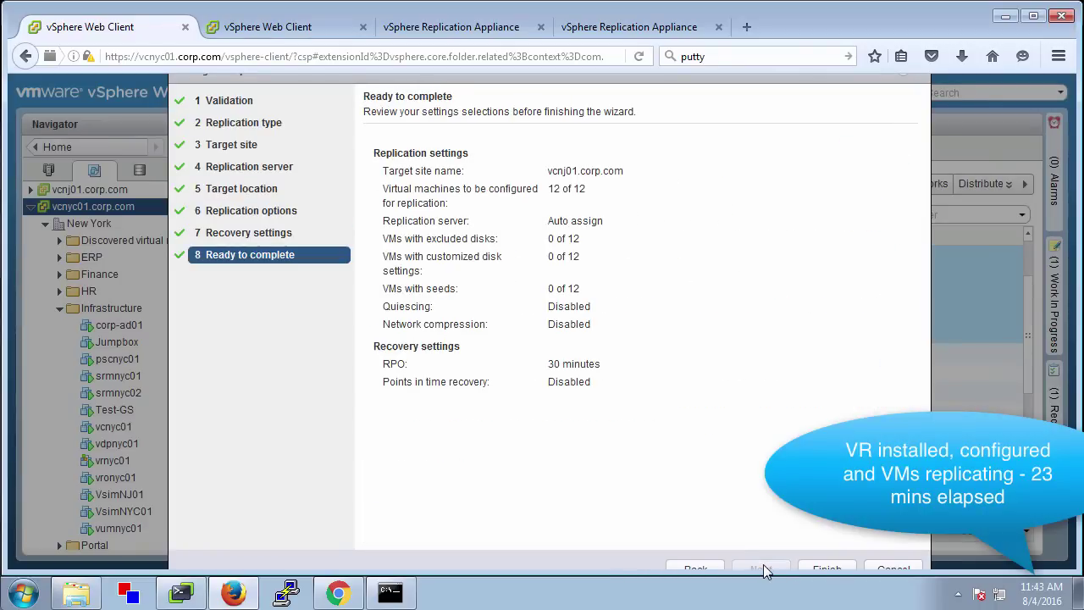
left_click(827, 569)
left_click(303, 151)
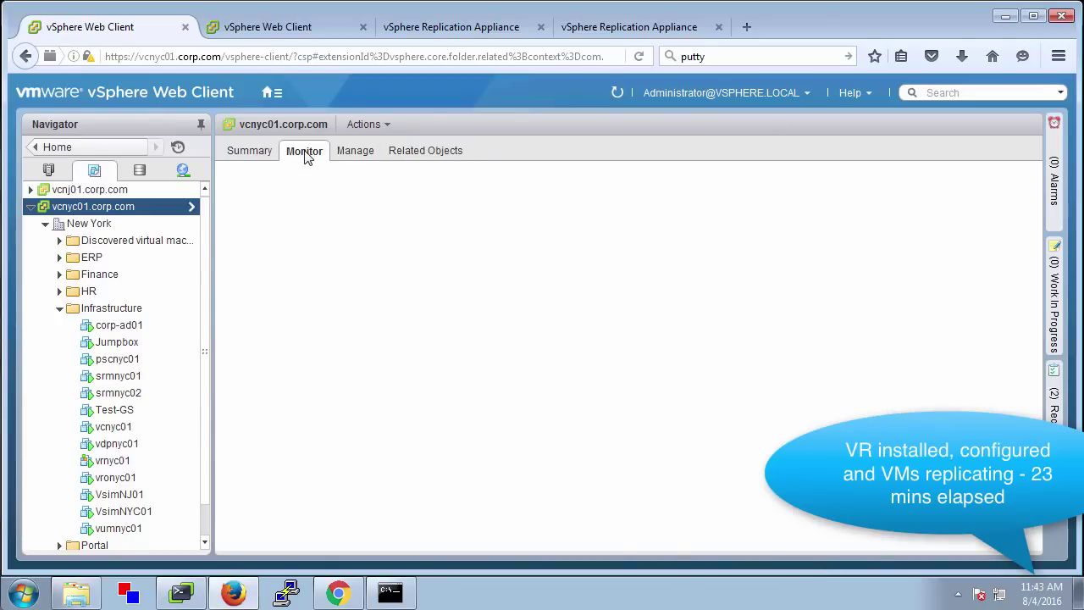
Trust the remote controller's certificate and continue to vCenter Server selection
scroll(1008, 288, "down", 3)
scroll(1008, 305, "down", 3)
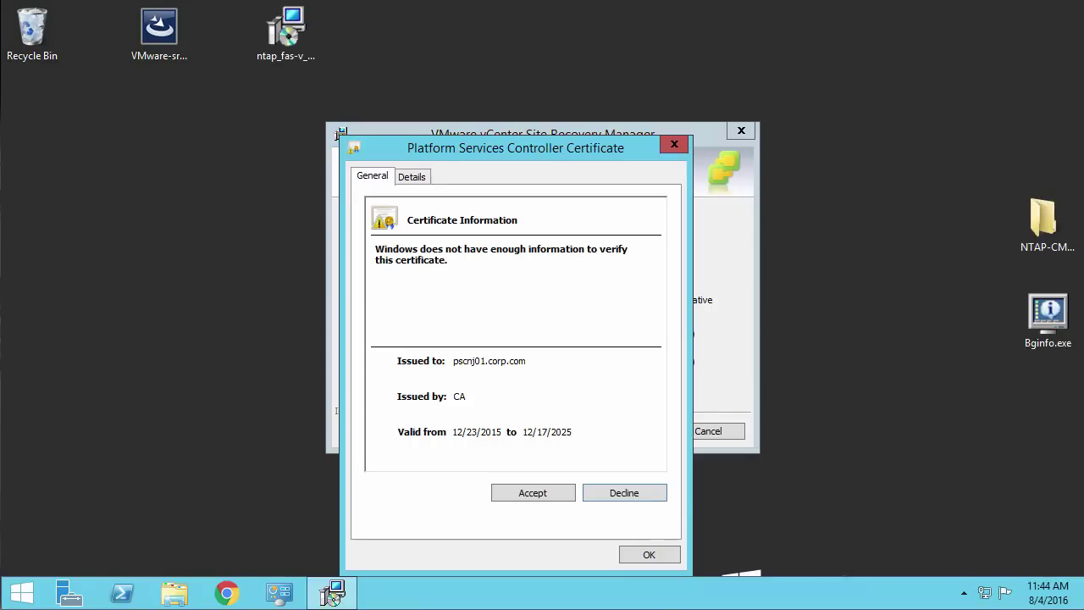
left_click(531, 490)
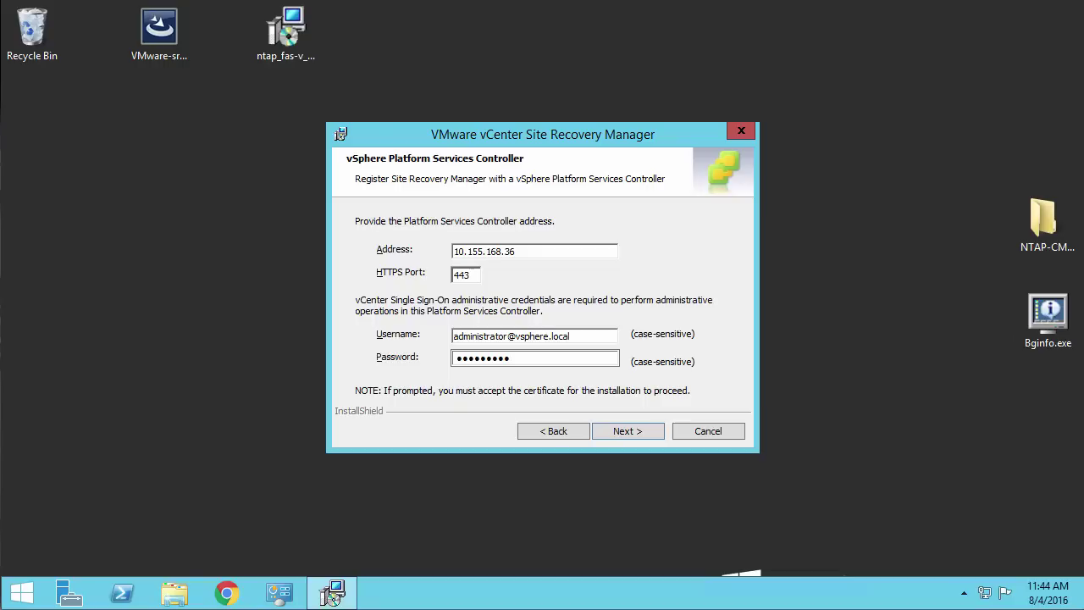
left_click(625, 431)
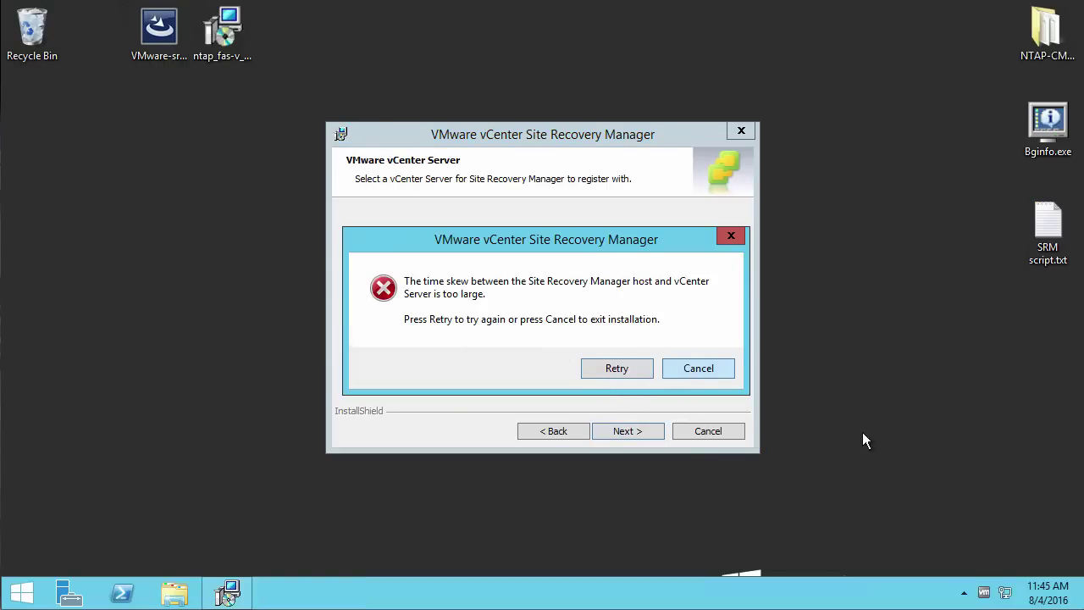
Correct the system clock's minutes in the Windows Date and Time settings
right_click(1048, 593)
left_click(954, 413)
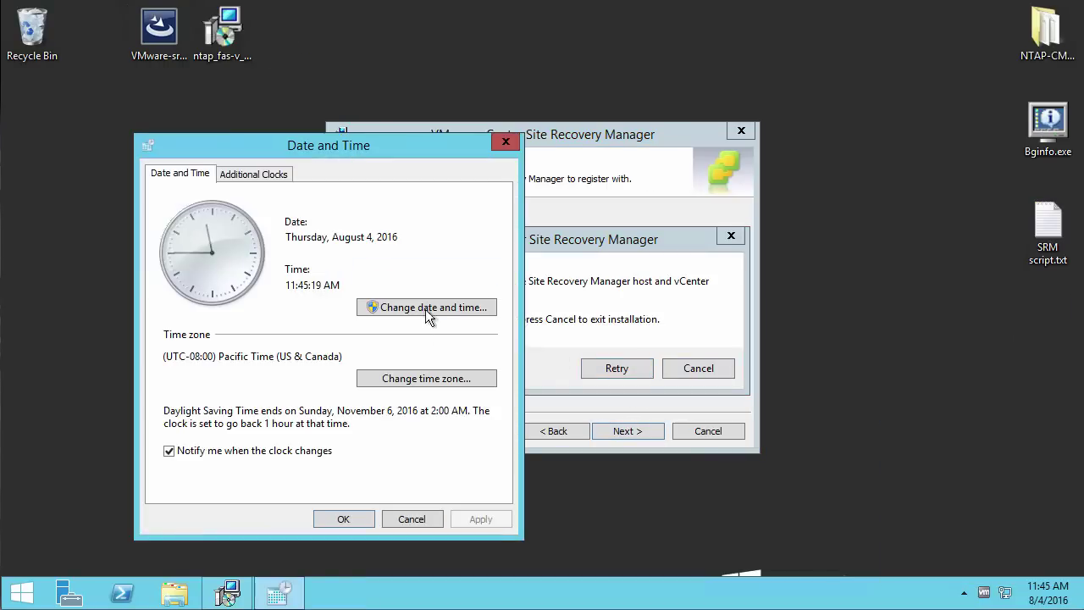
left_click(426, 310)
left_click(378, 367)
key("BackSpace")
type("0")
left_click(358, 469)
left_click(346, 519)
left_click(612, 370)
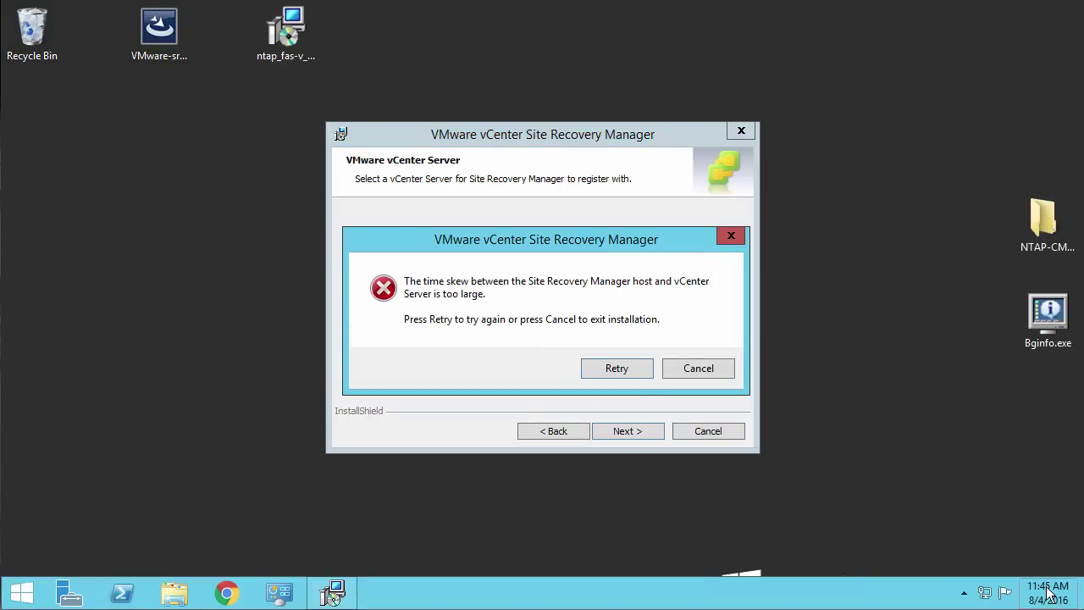
Reopen Date and Time settings and confirm the corrected system time again
right_click(1050, 595)
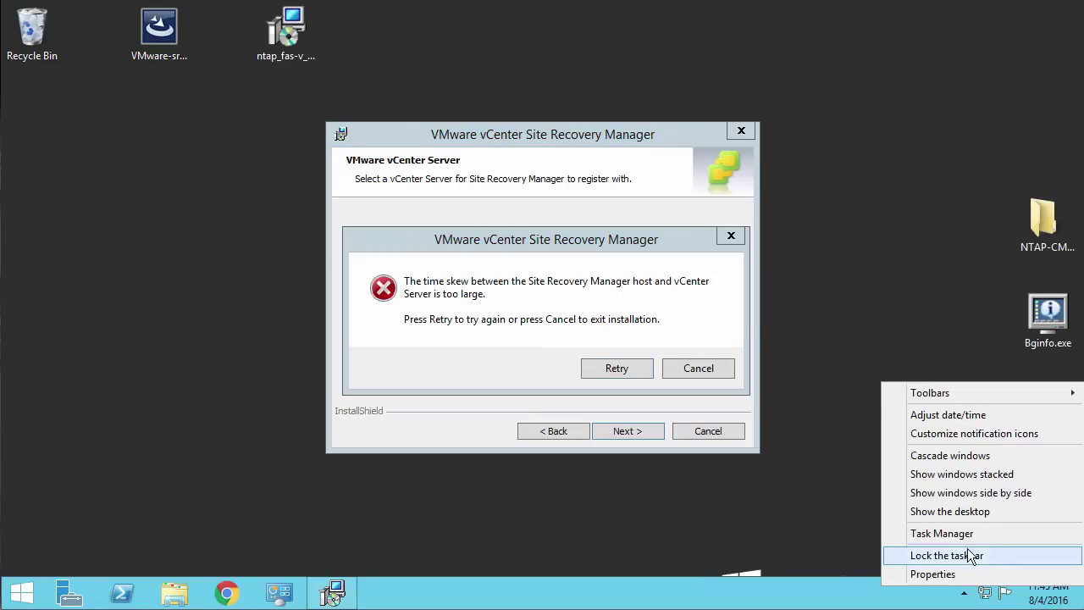
left_click(954, 414)
left_click(302, 244)
left_click(292, 402)
left_click(277, 452)
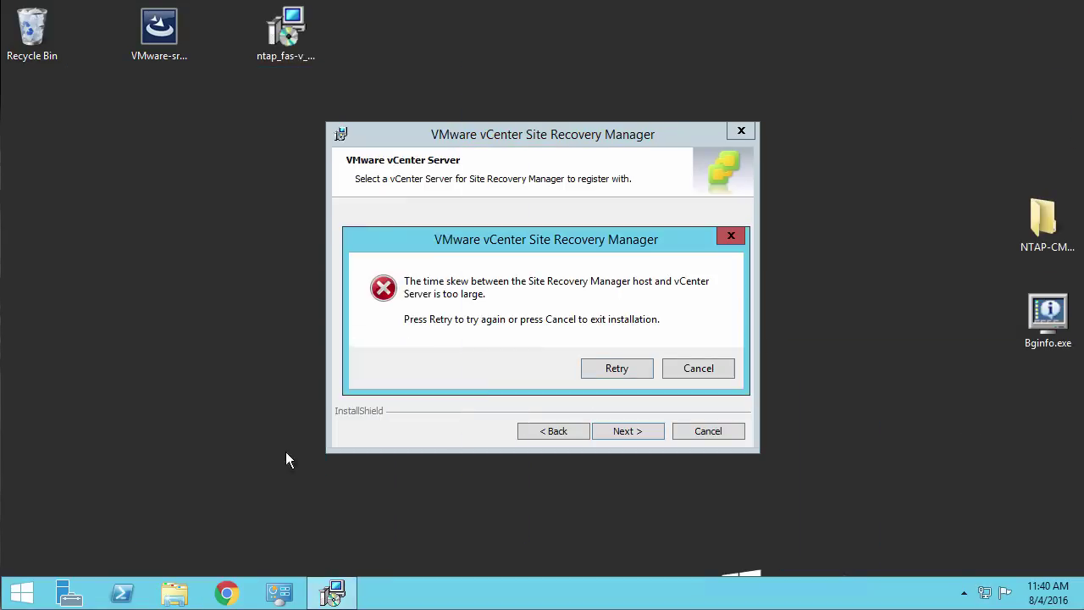
Retry vCenter registration, entering the administrator e-mail and choosing the local host address
left_click(610, 366)
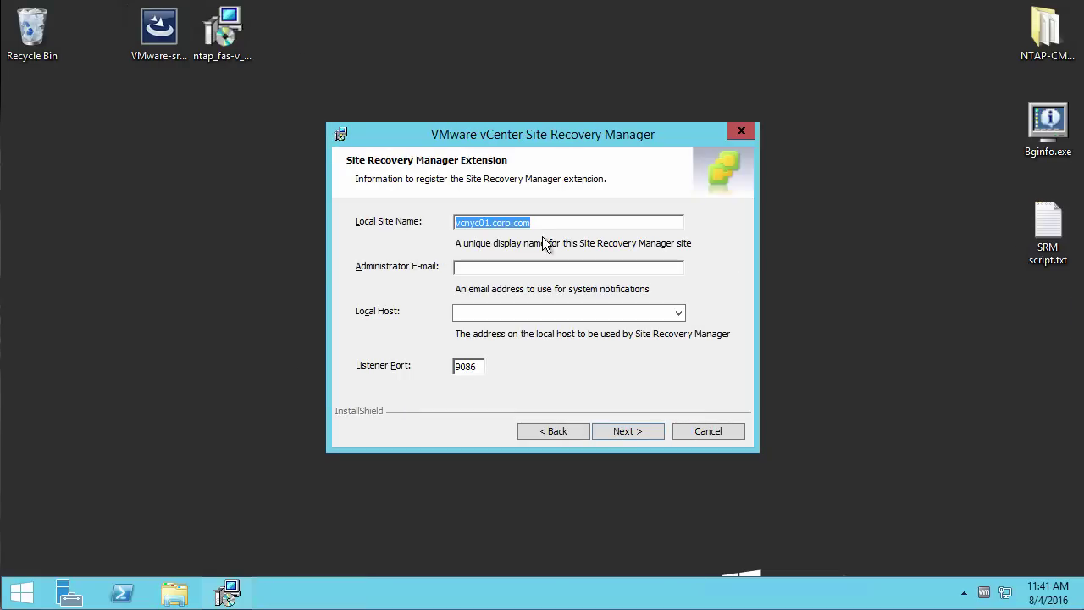
type("NewYork")
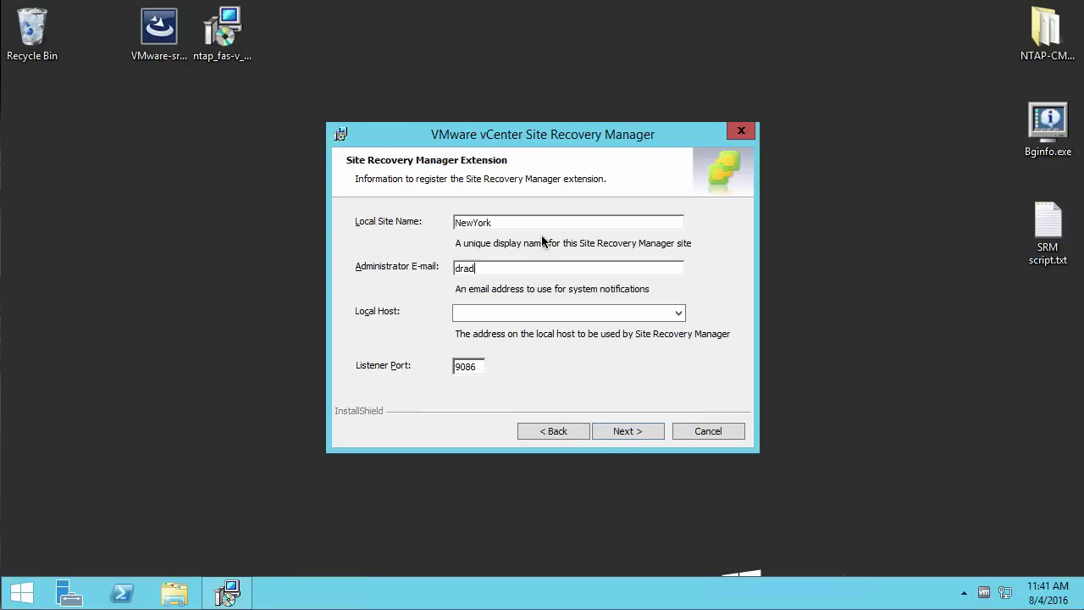
left_click(679, 312)
left_click(559, 330)
left_click(628, 431)
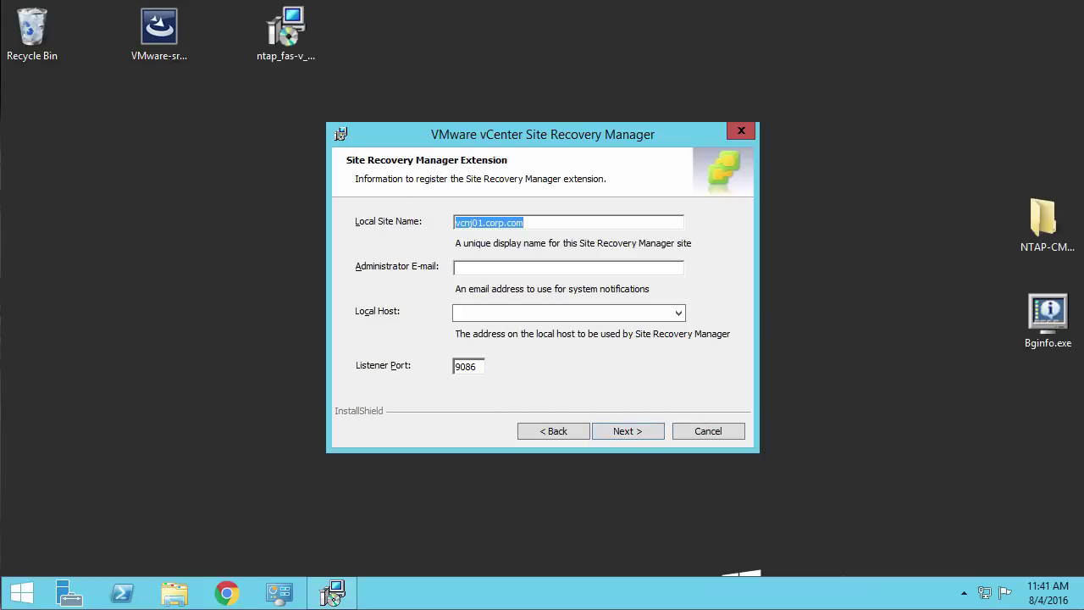
type("New")
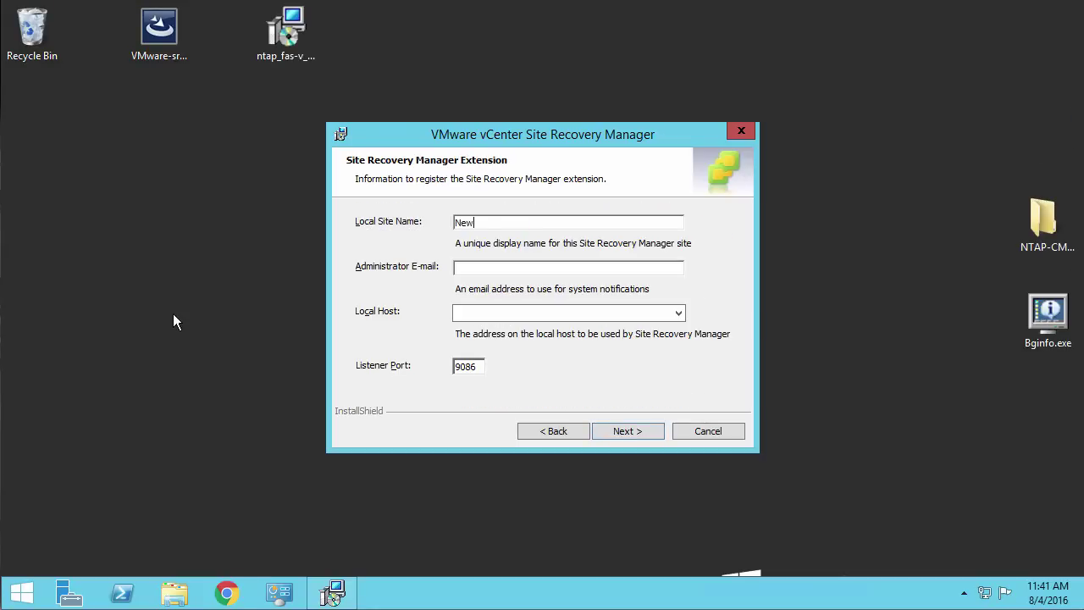
key("Tab")
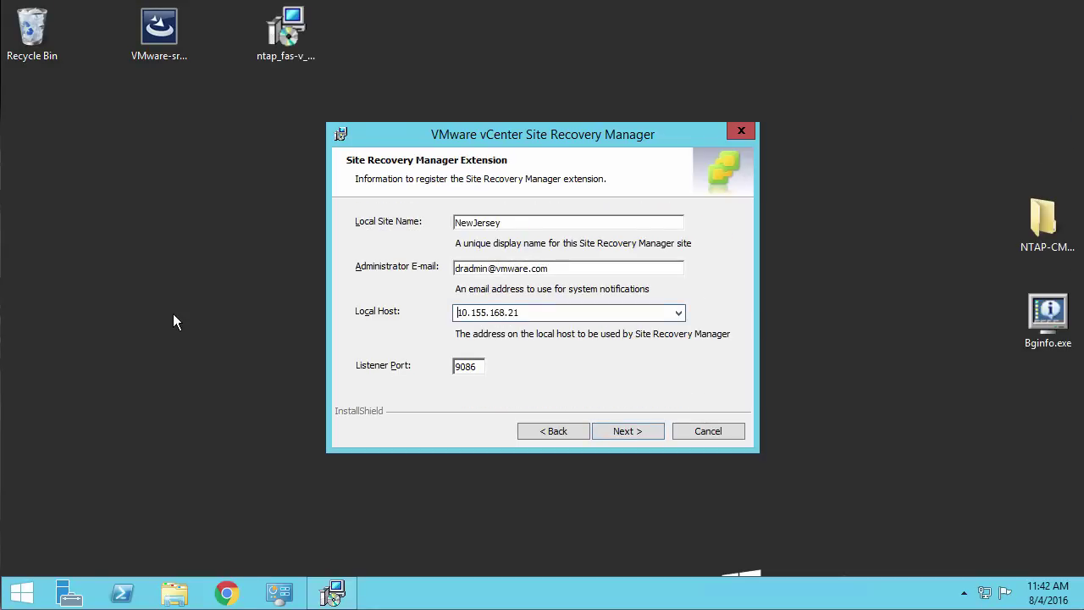
left_click(624, 432)
Continue past the plug-in ID and certificate pages and choose the embedded database
left_click(628, 431)
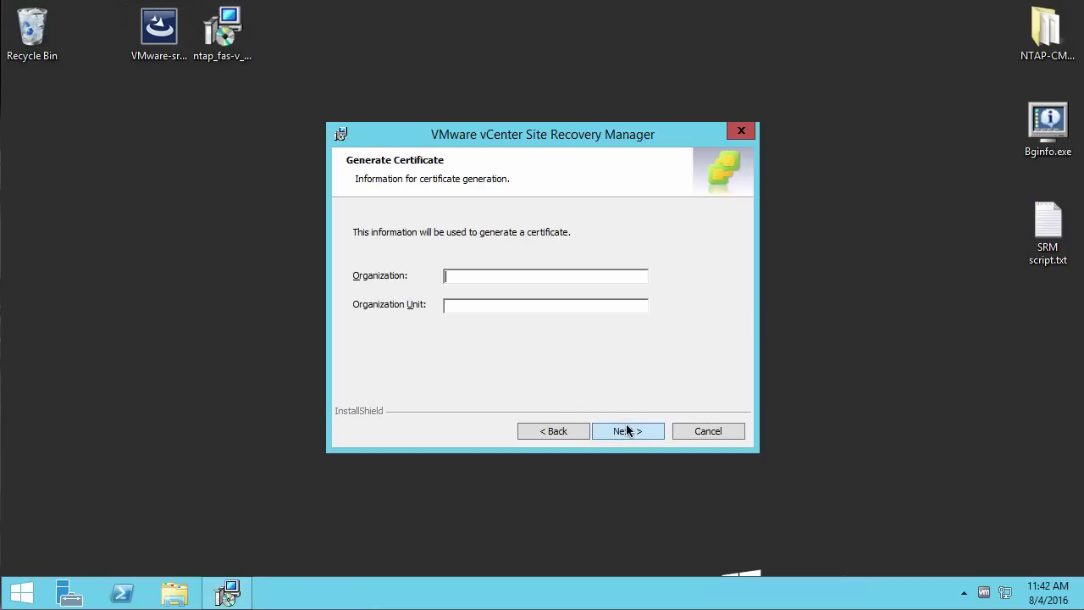
left_click(627, 430)
left_click(438, 260)
left_click(629, 433)
Configure embedded database SRM with user dbadmin and its password, then start installing
type("SRM")
key("Tab")
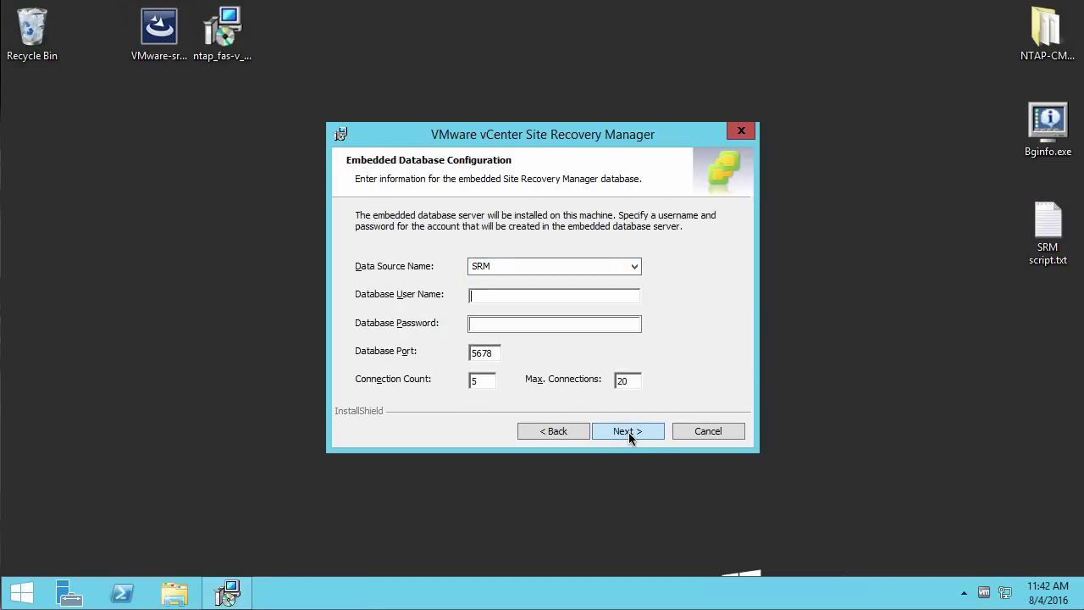
type("dbadmin")
key("Tab")
type("Password1!")
left_click(628, 432)
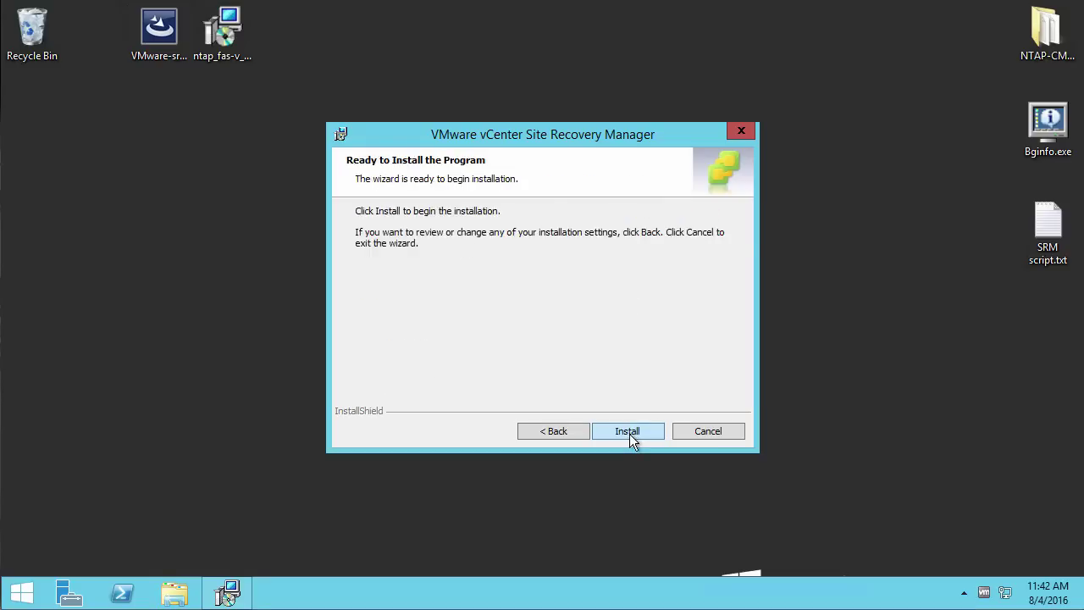
left_click(630, 434)
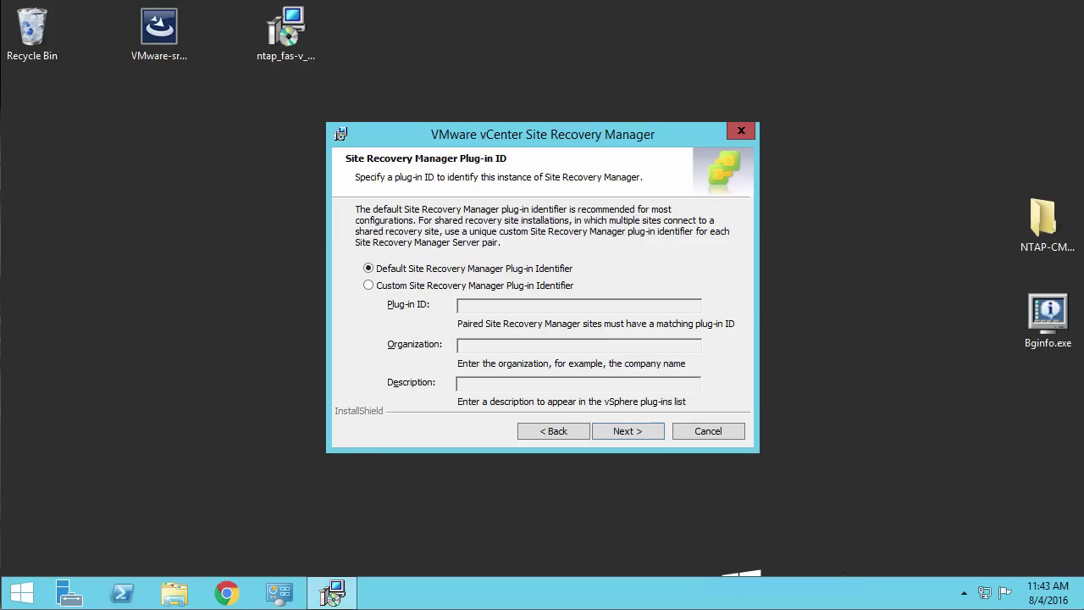
On the second installer, keep default plug-in ID and certificate, set embedded database SRM/dbadmin, and install
left_click(625, 430)
left_click(641, 430)
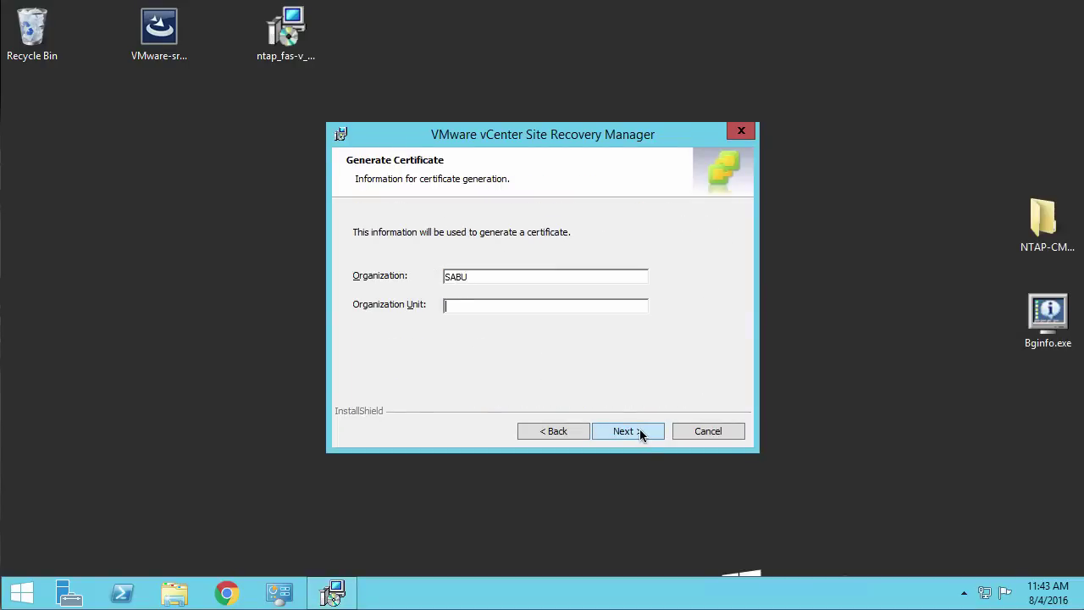
left_click(640, 431)
left_click(632, 433)
type("SRM")
key("Tab")
type("dbadmin")
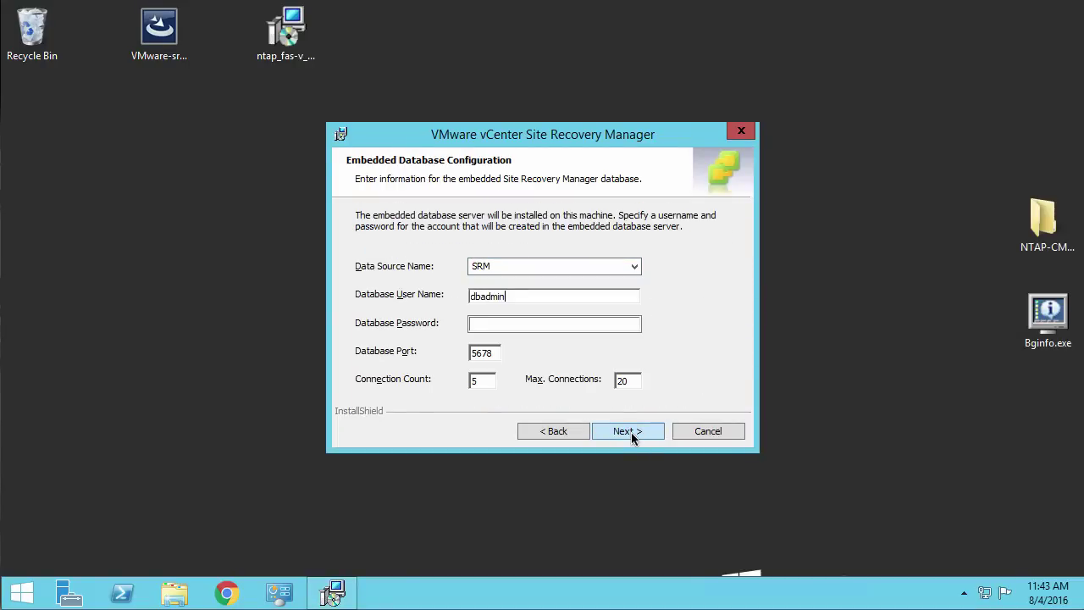
key("Tab")
type("••••••••")
left_click(638, 431)
left_click(638, 430)
left_click(637, 430)
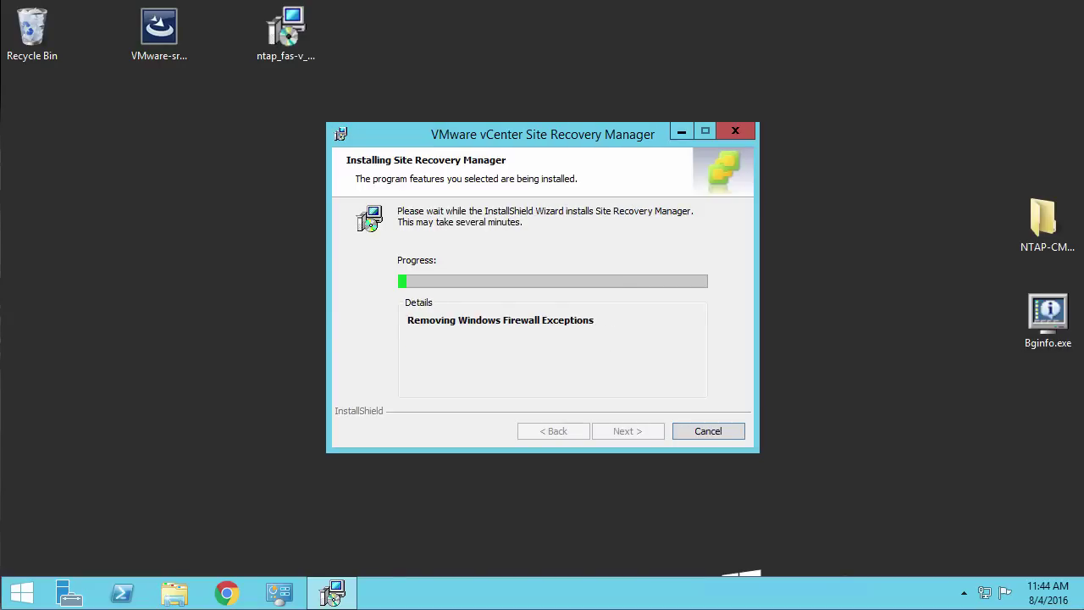
Move both installer windows aside and sign out of the New York vCenter
left_click_drag(375, 133, 68, 127)
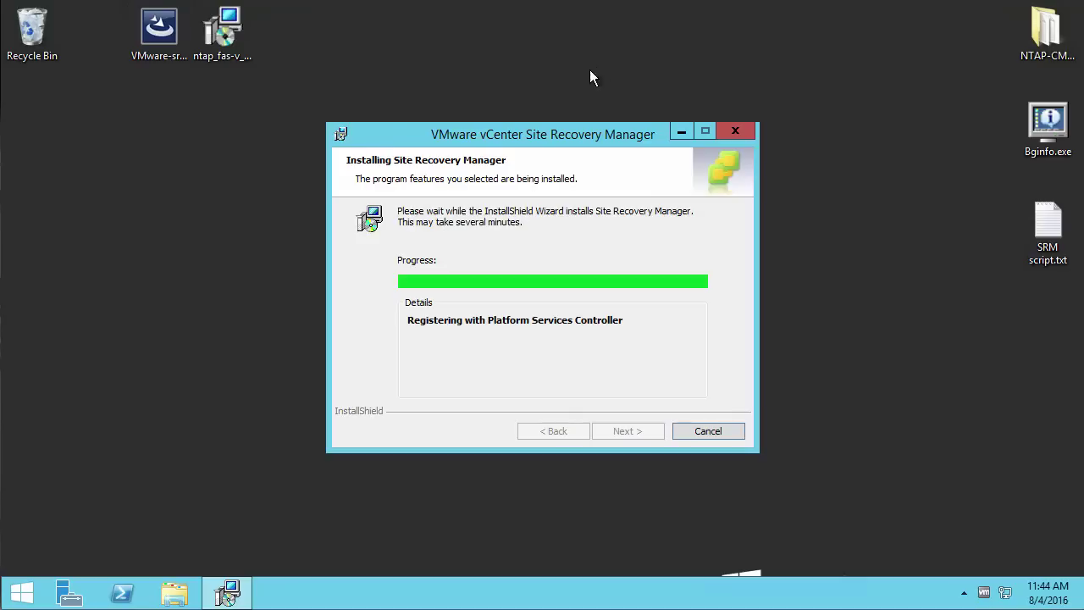
left_click_drag(409, 200, 129, 123)
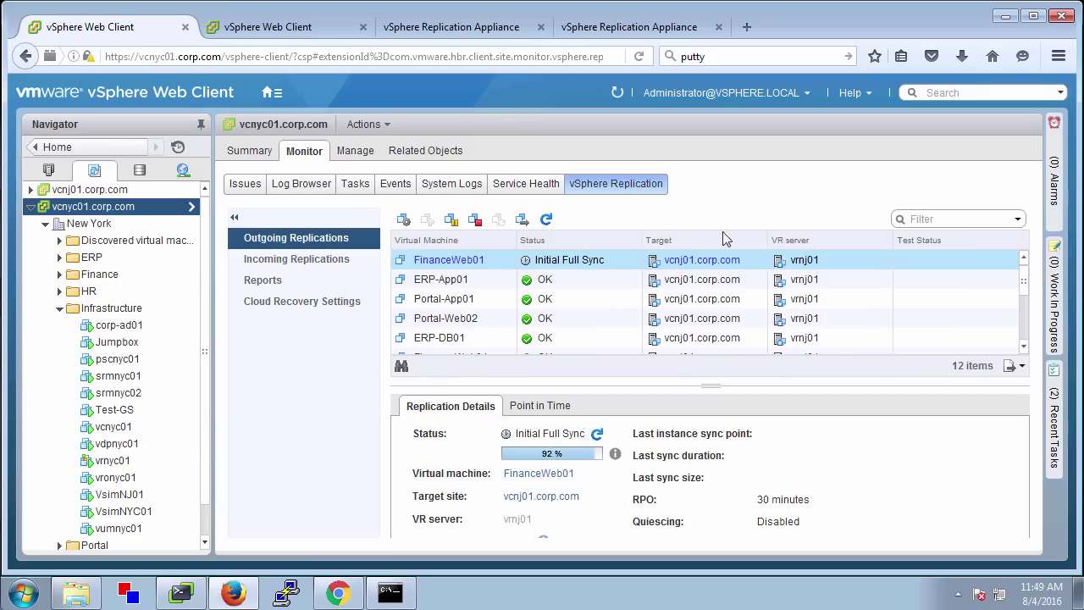
mouse_move(1025, 279)
left_mouse_down()
mouse_move(1026, 330)
mouse_move(1024, 276)
left_mouse_up()
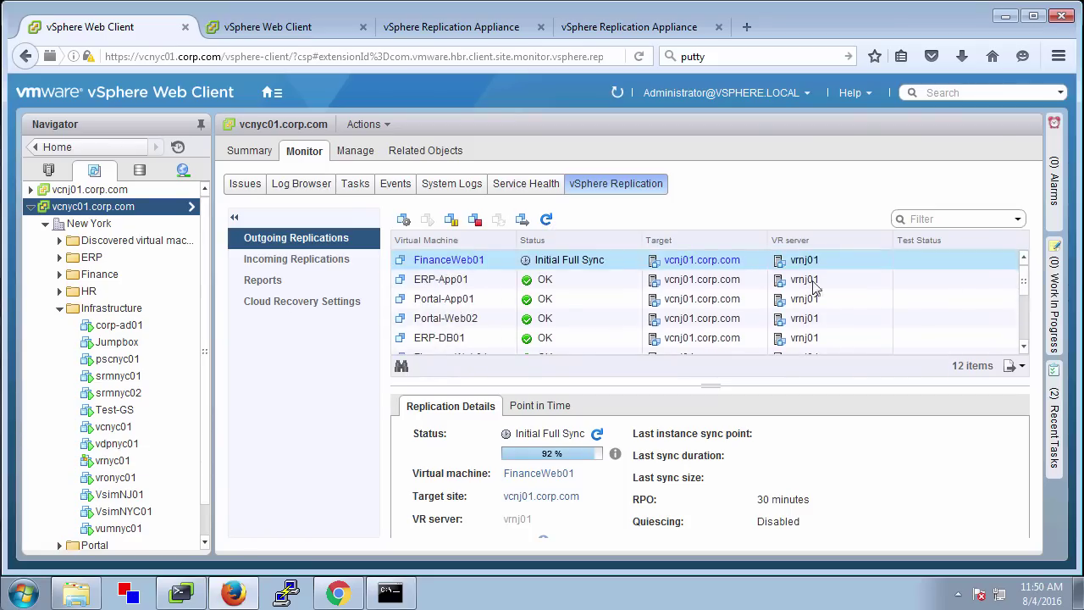
left_click(772, 93)
left_click(720, 204)
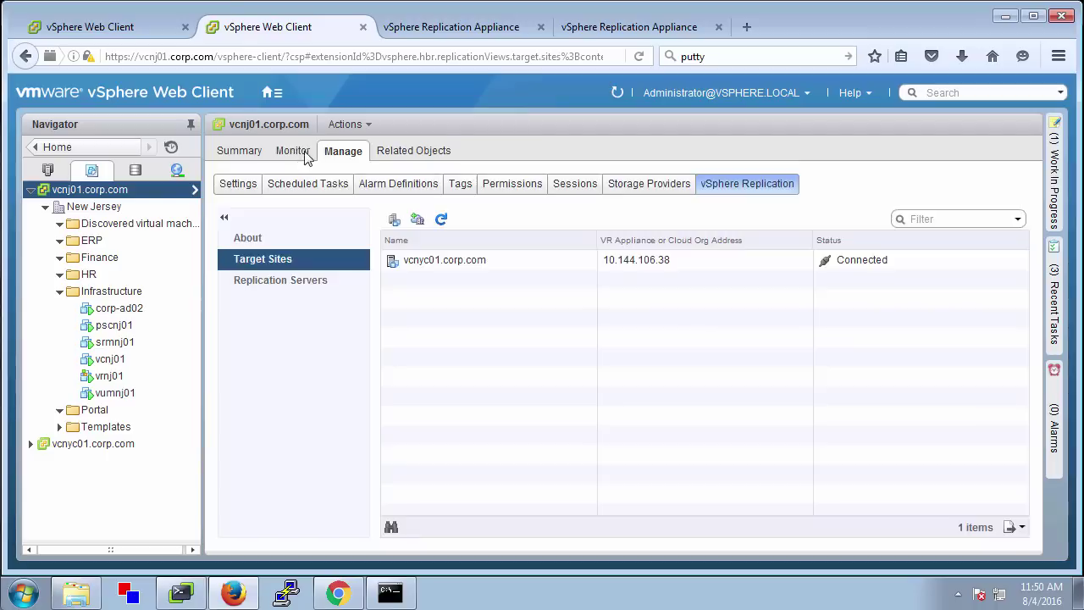
Check vcnj01's incoming replications, sign out of New Jersey, and close both finished installers
left_click(305, 155)
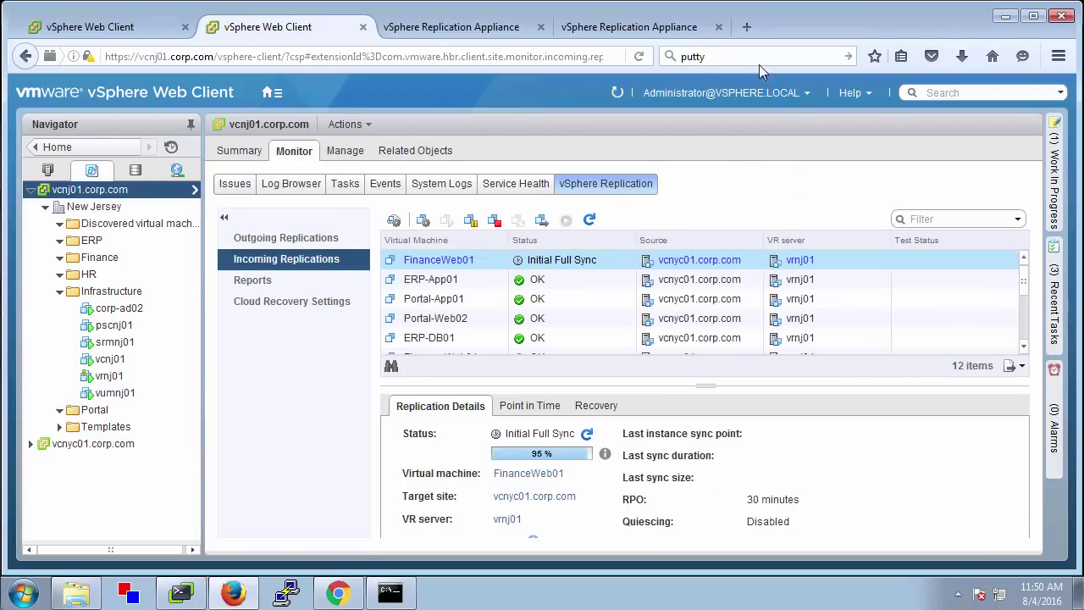
left_click(777, 95)
left_click(720, 196)
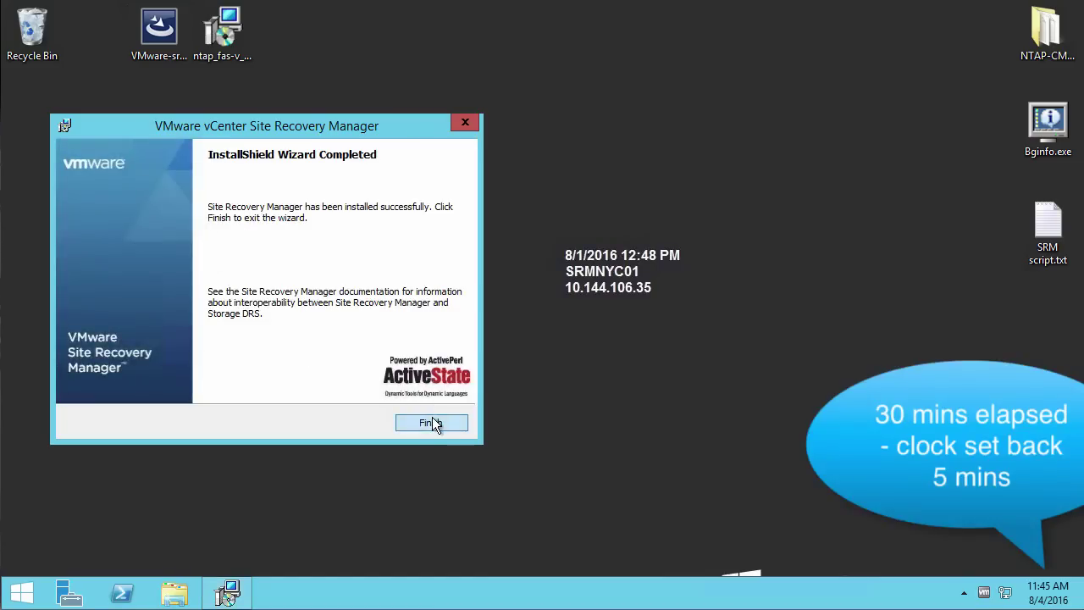
left_click(431, 423)
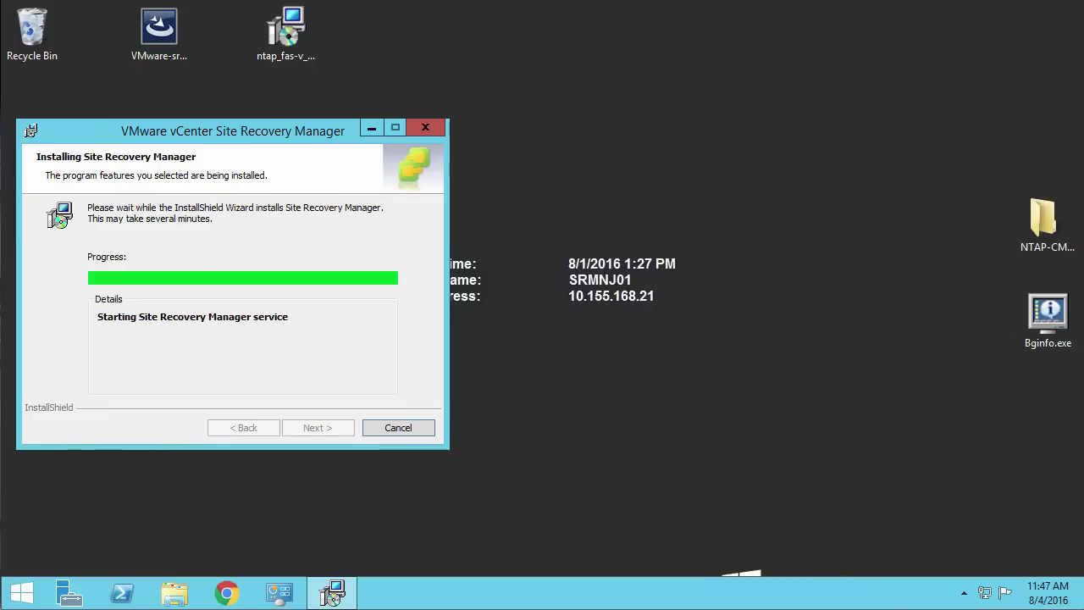
left_click(409, 426)
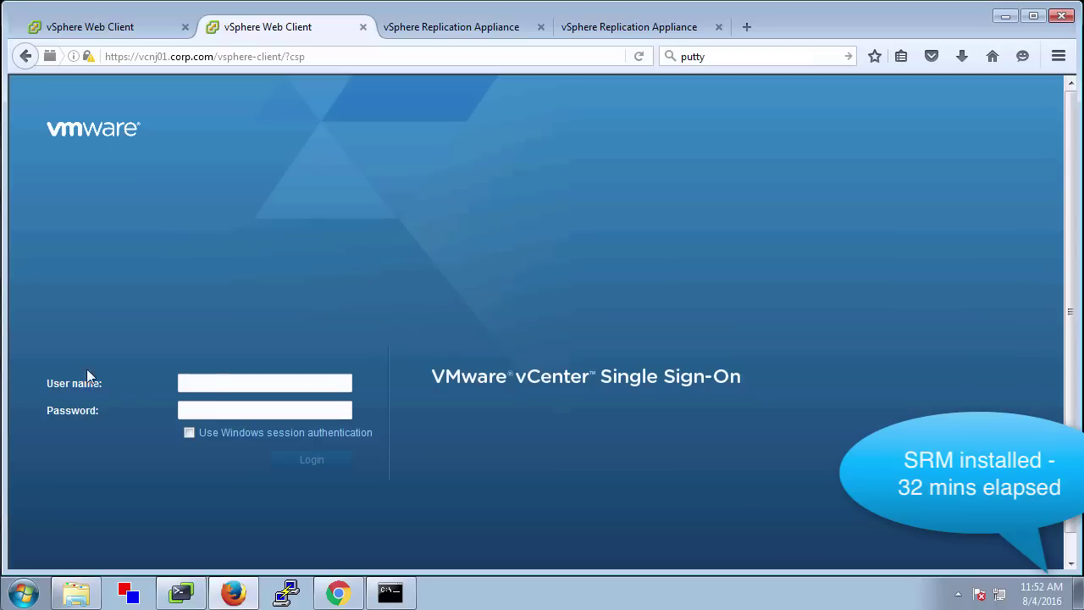
Log in to the New Jersey, then the New York vCenter, with the SSO administrator account
left_click(197, 383)
type("administrator")
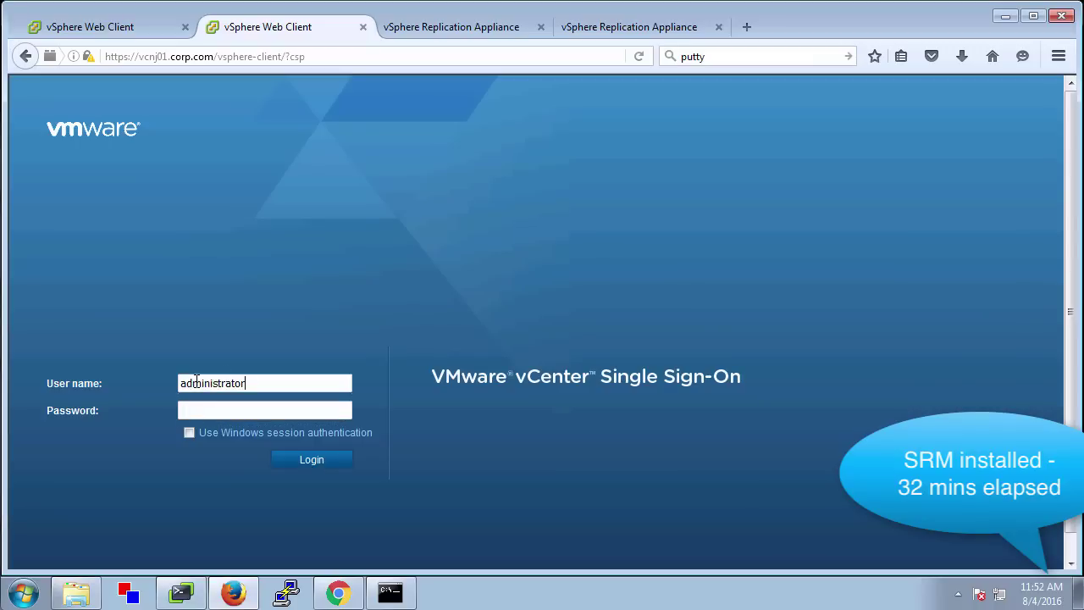
type("•••••••••")
left_click(313, 461)
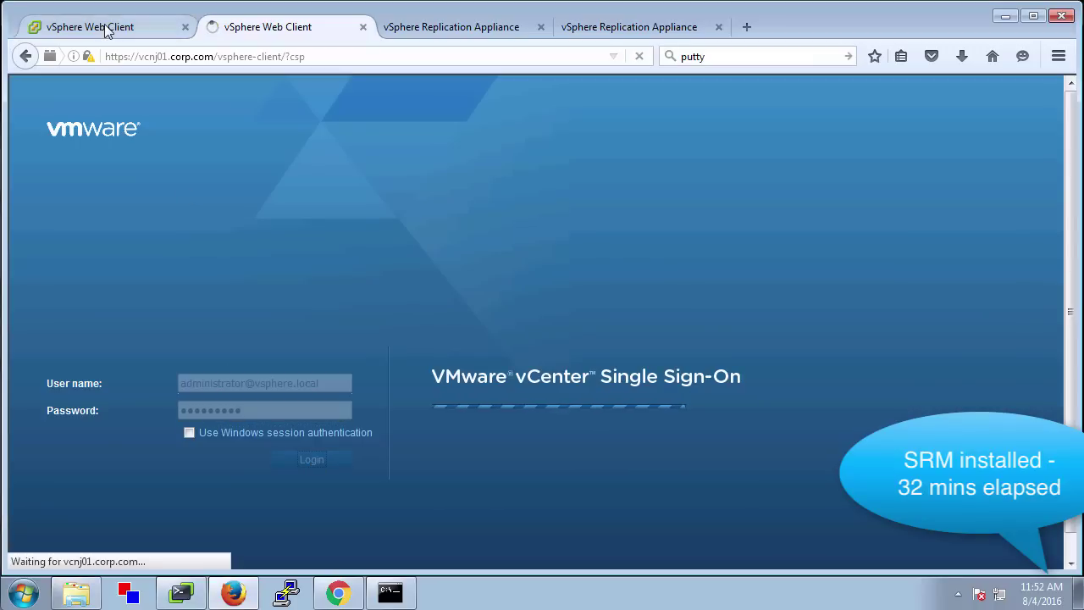
left_click(106, 30)
left_click(209, 385)
type("administrator@vsphere.local")
key("Tab")
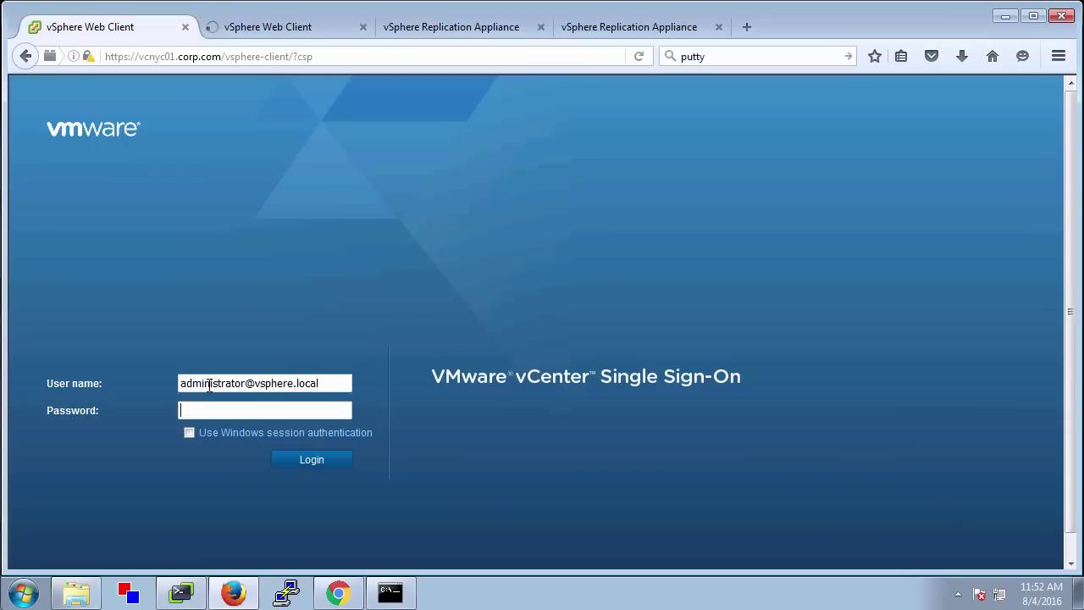
type("•••••••••")
left_click(312, 459)
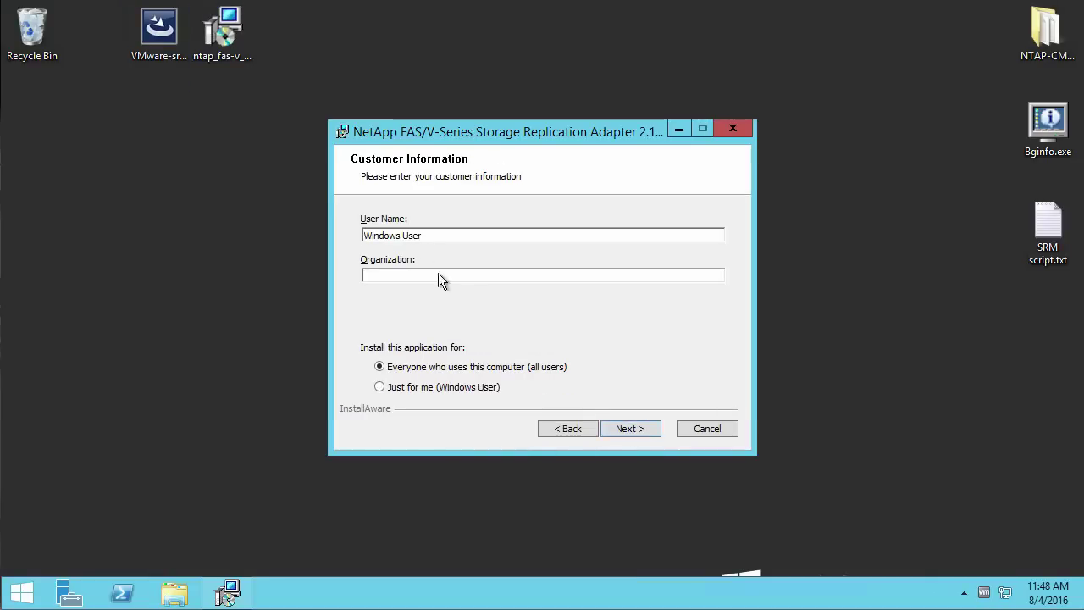
Accept the customer information, install the adapter, finish, and close README.txt
left_click(630, 428)
left_click(630, 427)
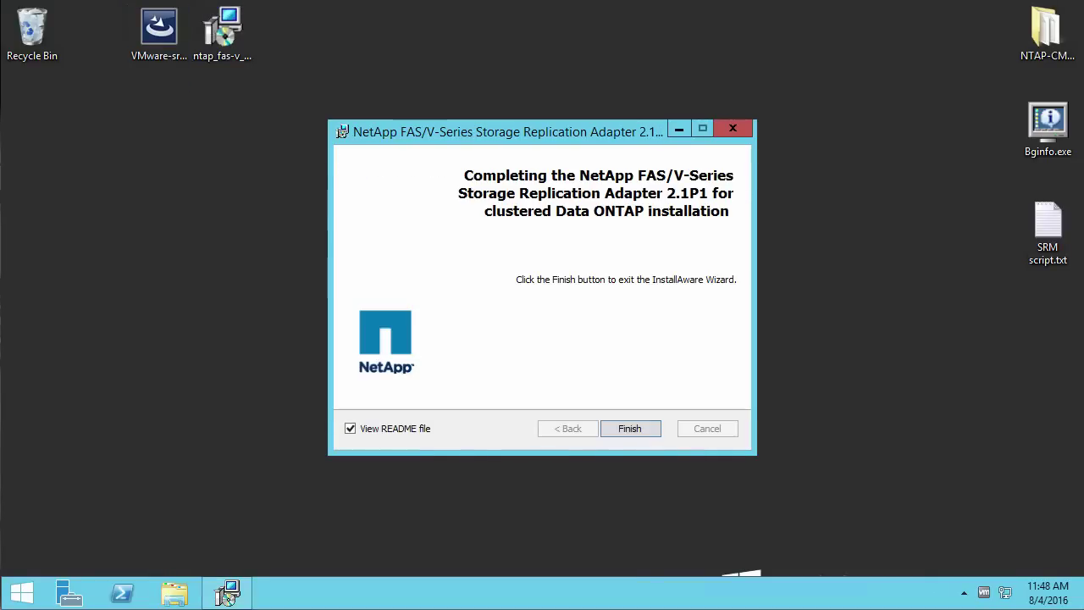
left_click(631, 429)
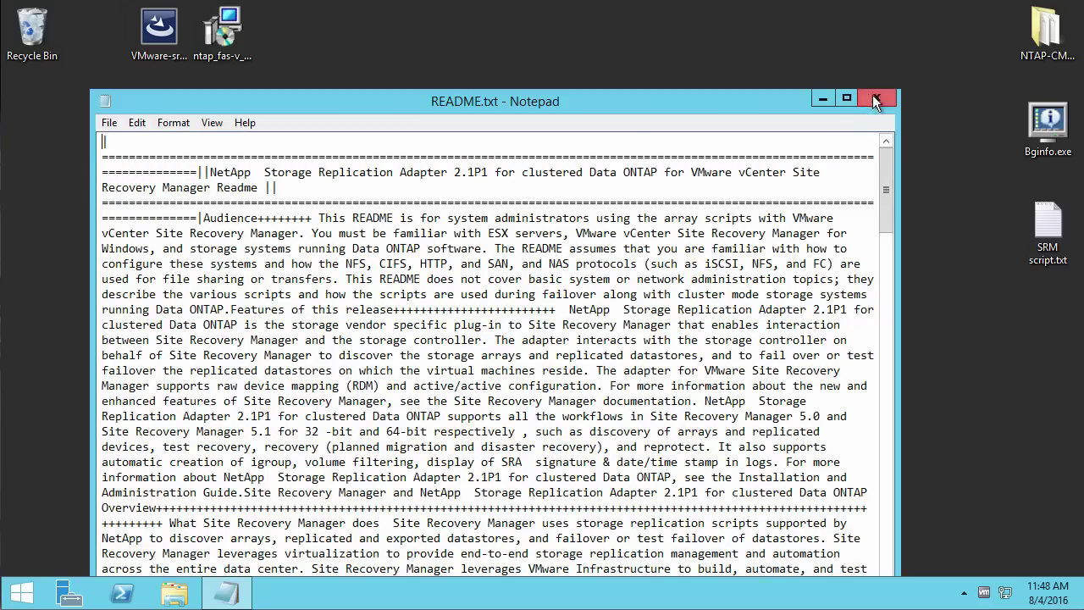
left_click(875, 100)
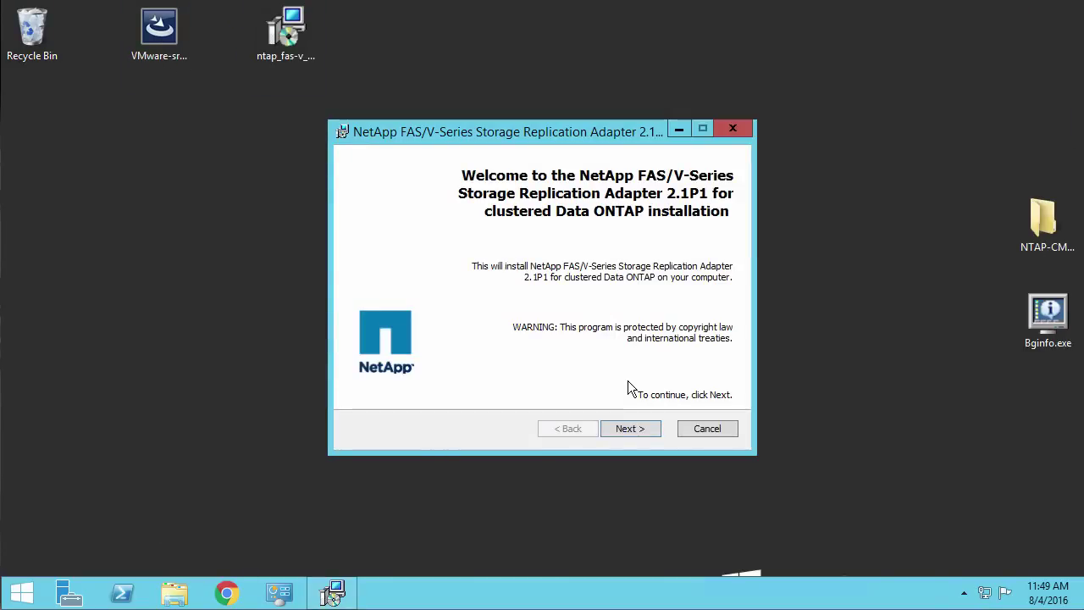
Rerun the SRA setup, accept the license and customer information, and install with Complete setup type
left_click(634, 429)
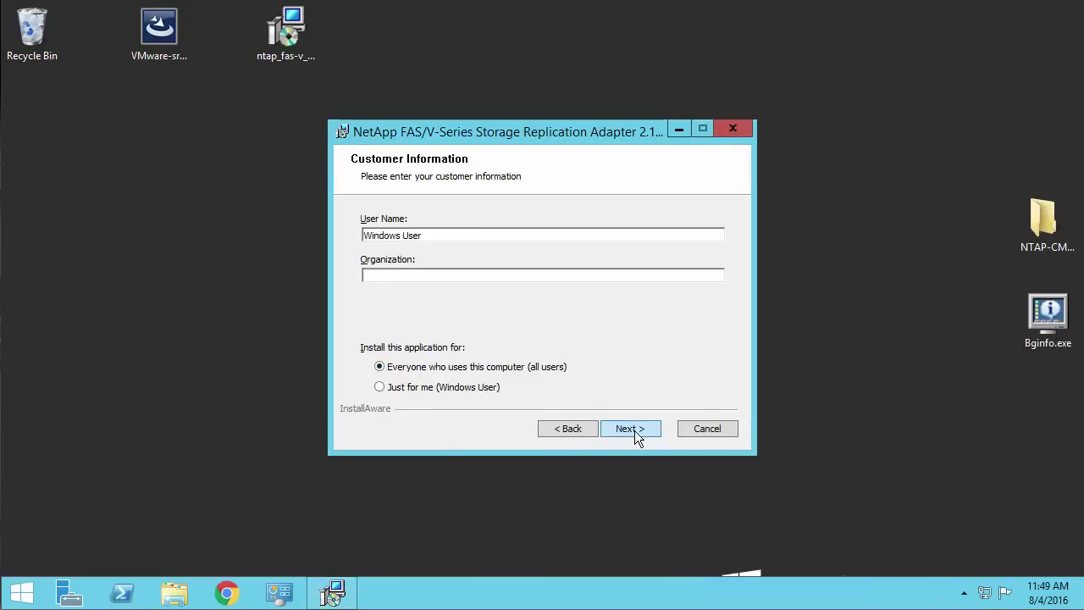
left_click(634, 429)
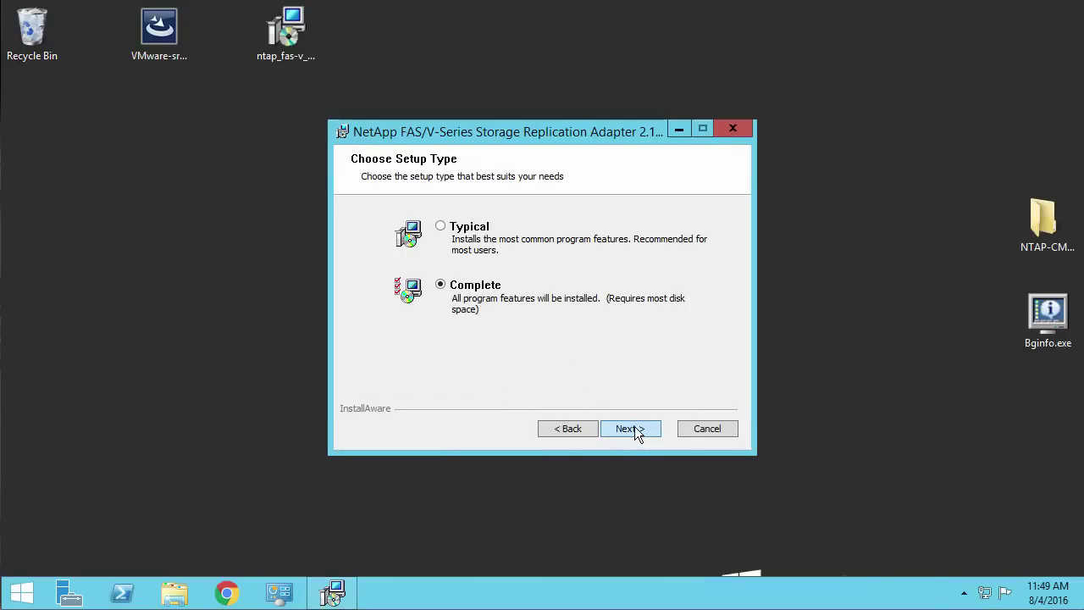
left_click(634, 427)
left_click(638, 429)
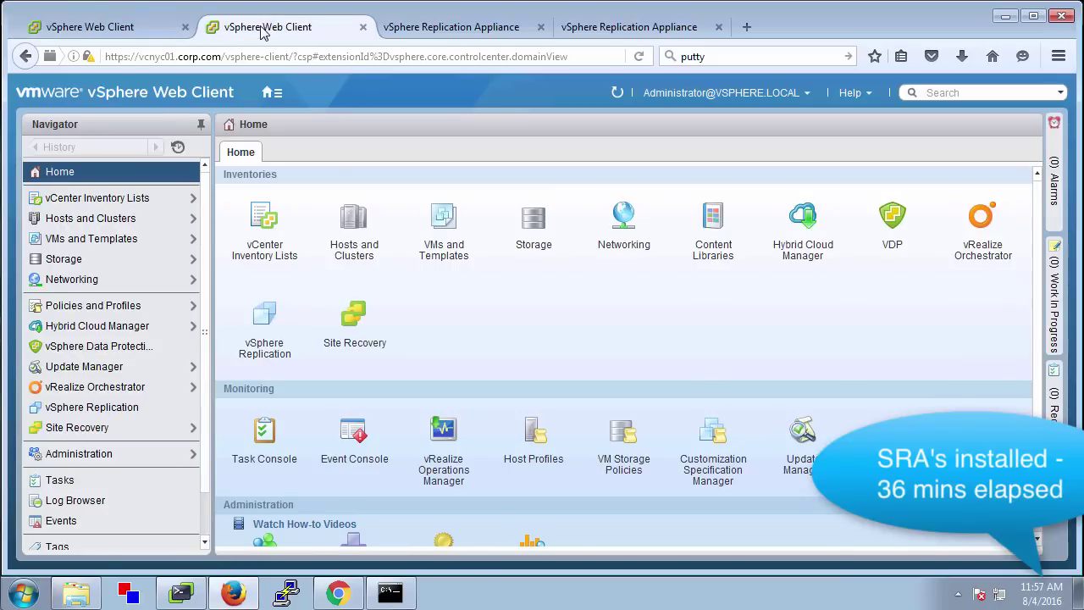
Browse the ERP folder's virtual machines in the New York vCenter's VMs and Templates view
left_click(107, 29)
left_click(94, 427)
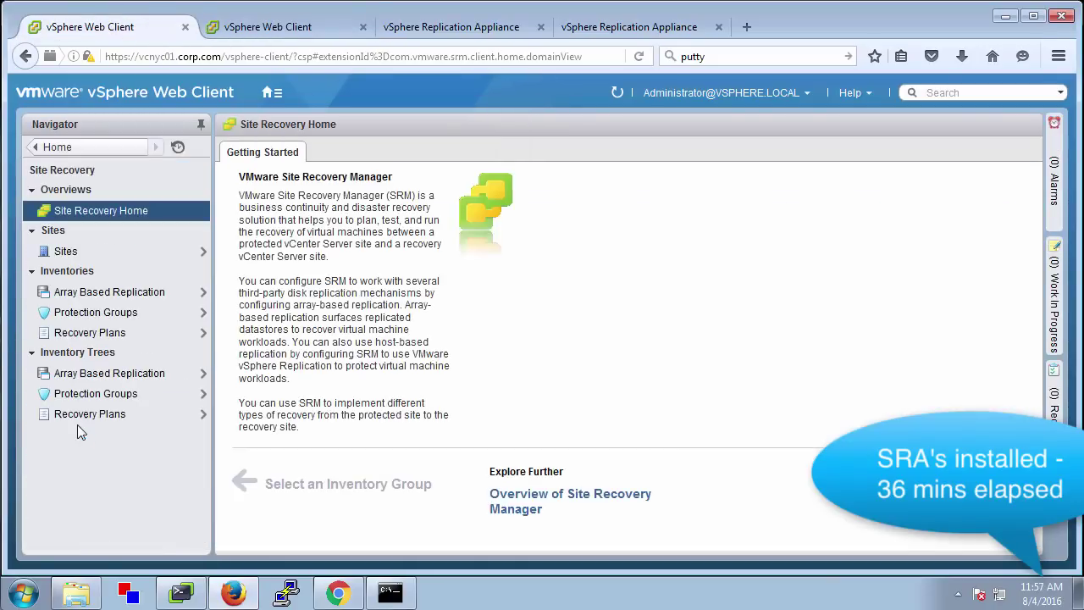
left_click(91, 149)
left_click(83, 238)
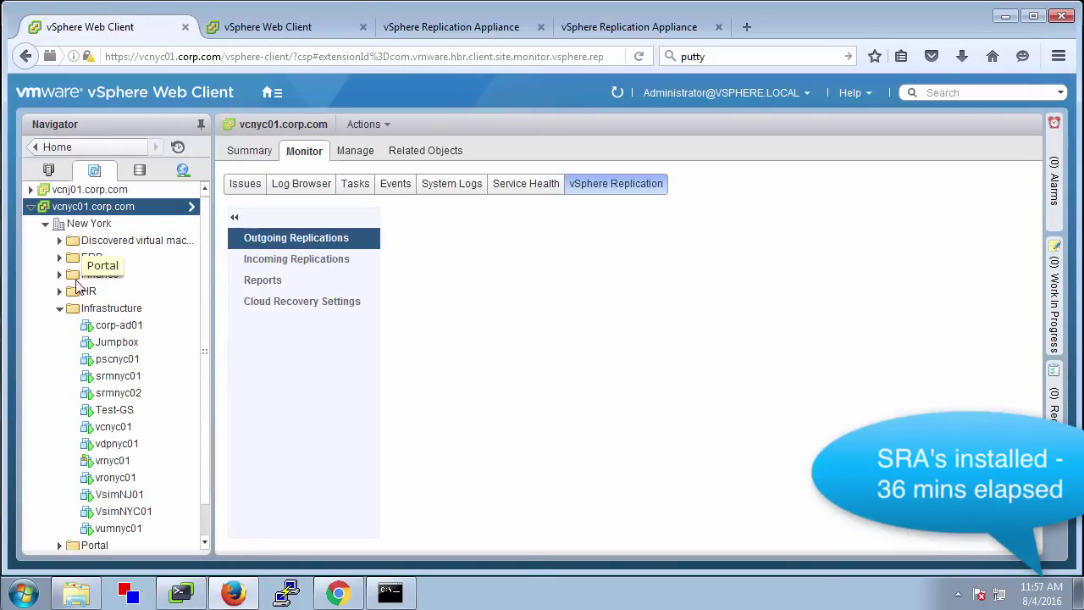
left_click(60, 259)
left_click(121, 275)
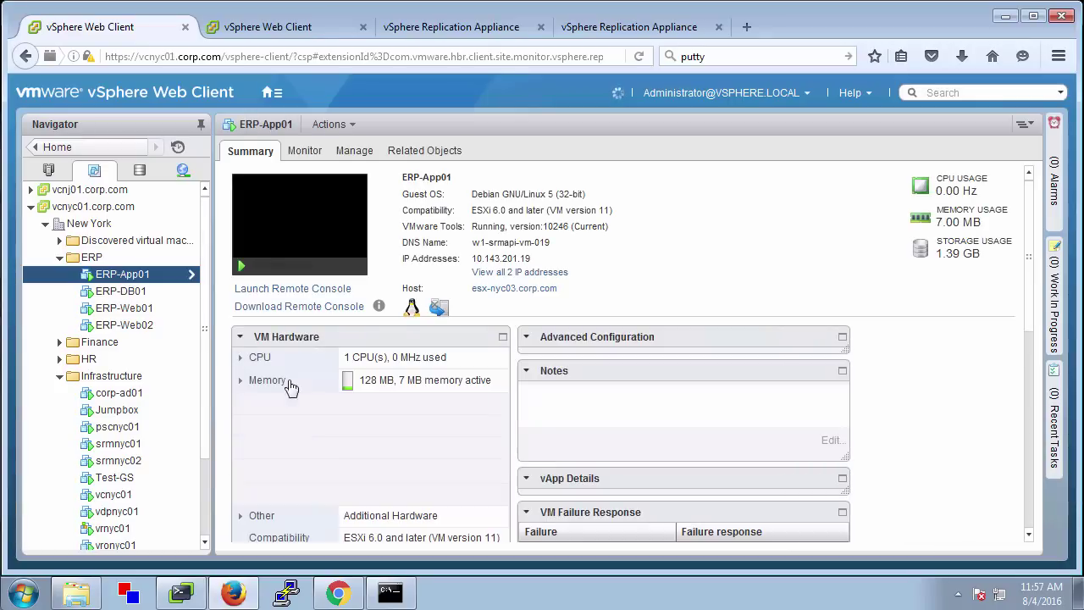
left_click(239, 403)
left_click(240, 403)
left_click(124, 325)
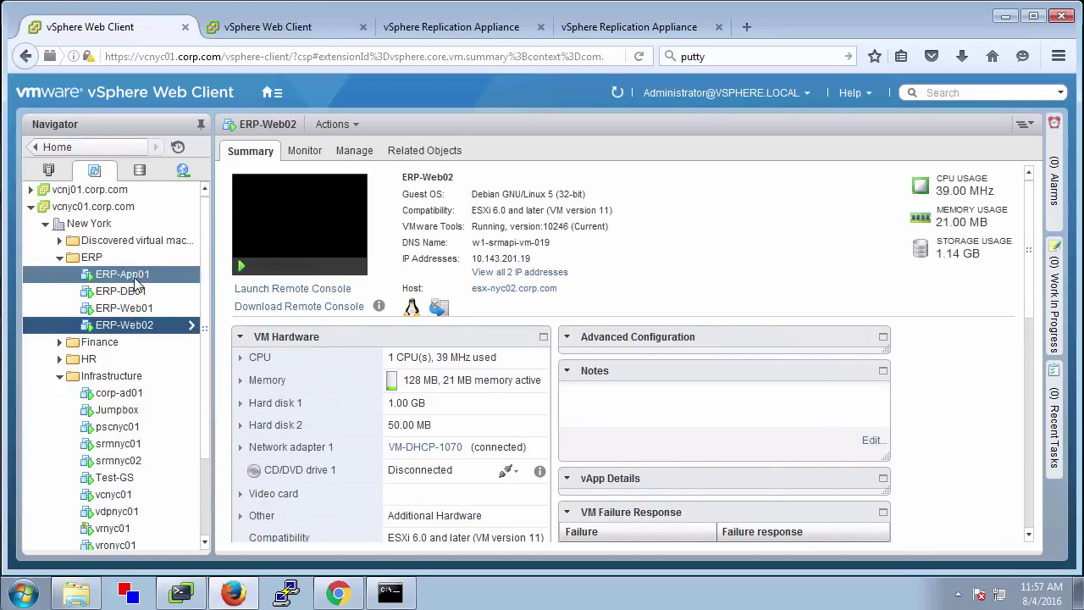
left_click(92, 257)
left_click(425, 151)
Stop vSphere Replication for all four ERP virtual machines and confirm
left_click(320, 316, "shift")
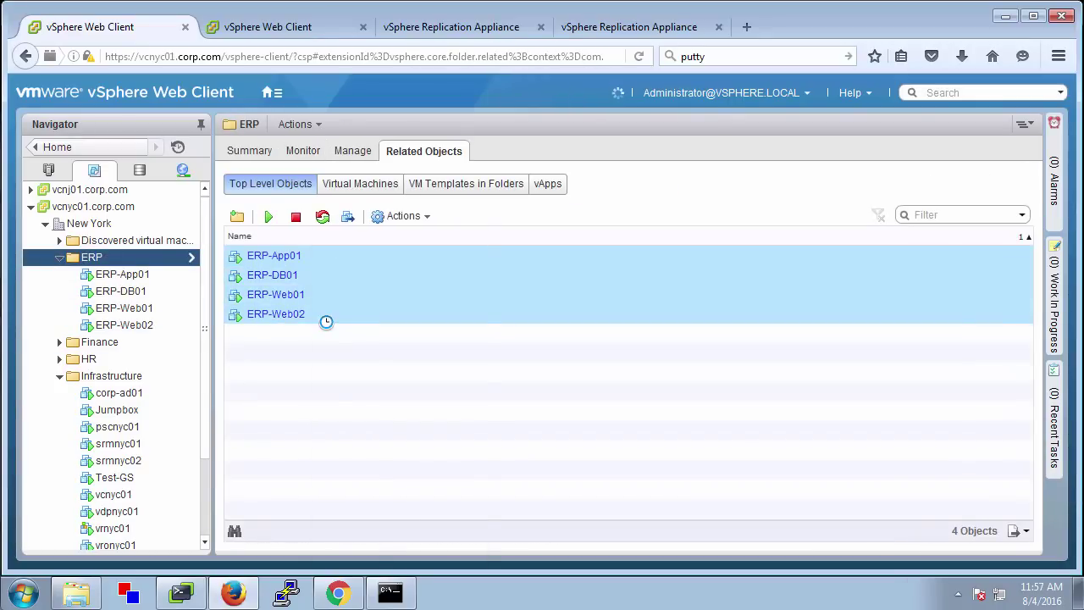
right_click(320, 316)
mouse_move(423, 516)
left_click(512, 540)
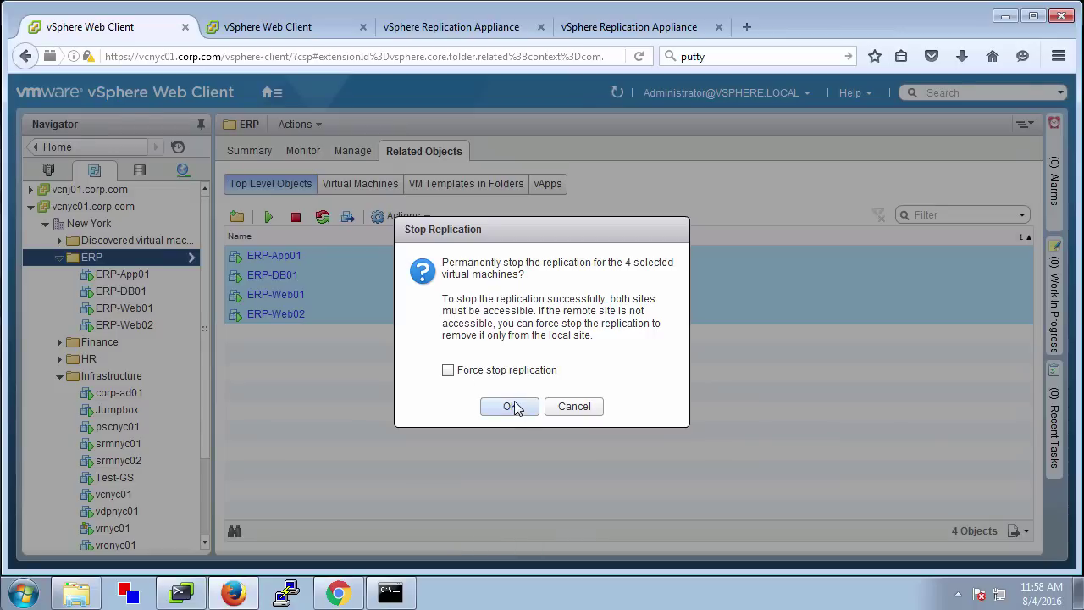
left_click(516, 407)
Review vcnyc01.corp.com's outgoing vSphere replications sorted by virtual machine name
left_click(96, 208)
left_click(304, 151)
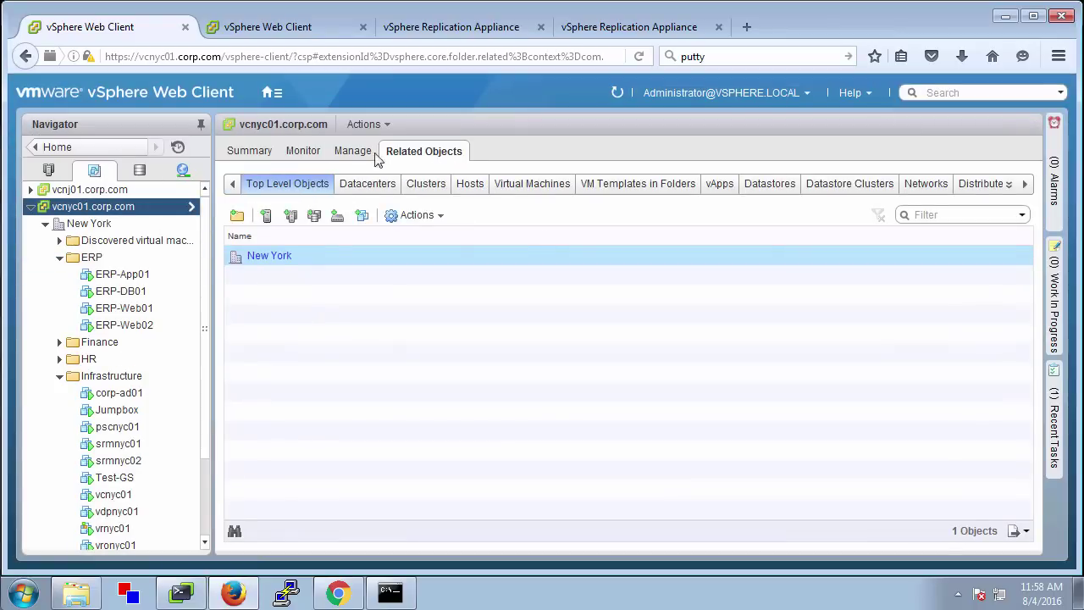
left_click(616, 183)
left_click(457, 240)
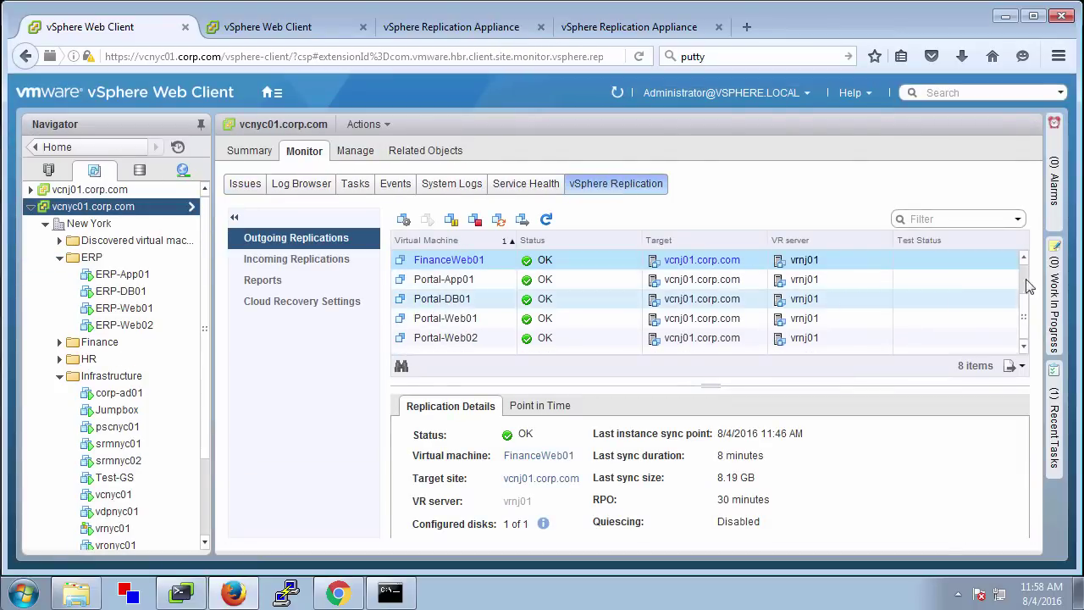
scroll(1025, 265, "up", 1)
Open the NewYork site's summary under Site Recovery > Sites
left_click(85, 148)
left_click(77, 428)
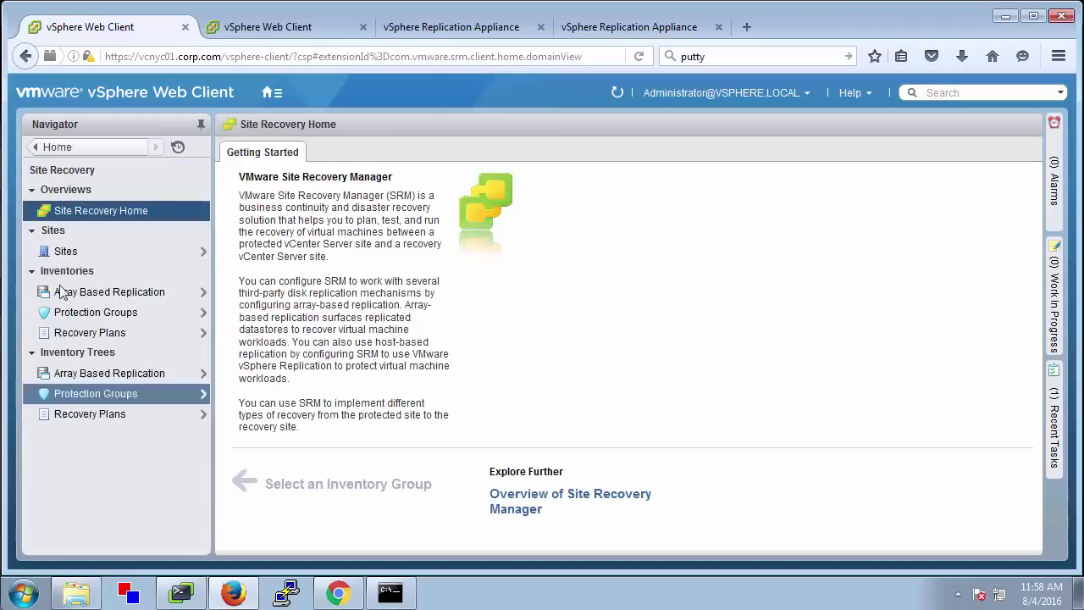
left_click(68, 252)
left_click(77, 218)
left_click(252, 153)
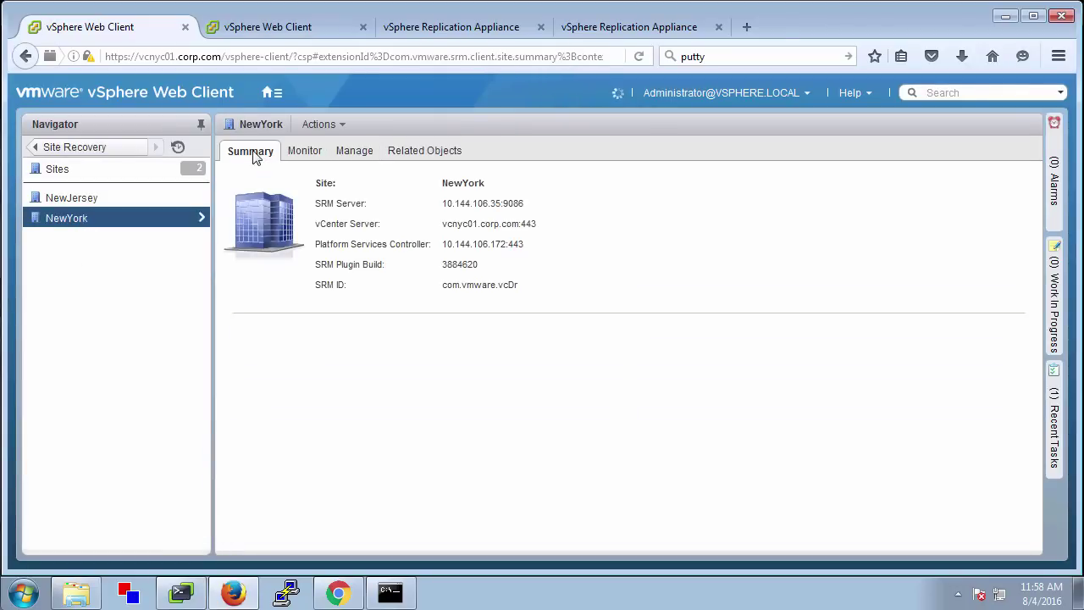
Start site pairing with PSC pscnj01.corp.com using the vSphere SSO administrator account
left_click(990, 326)
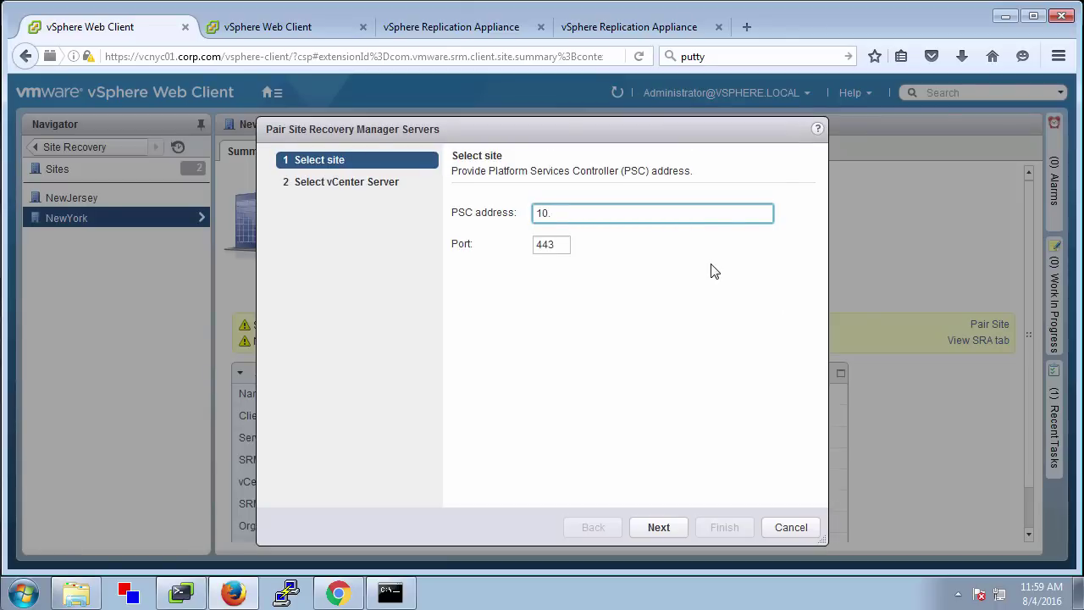
type("pscnj01.corp.com")
left_click(658, 528)
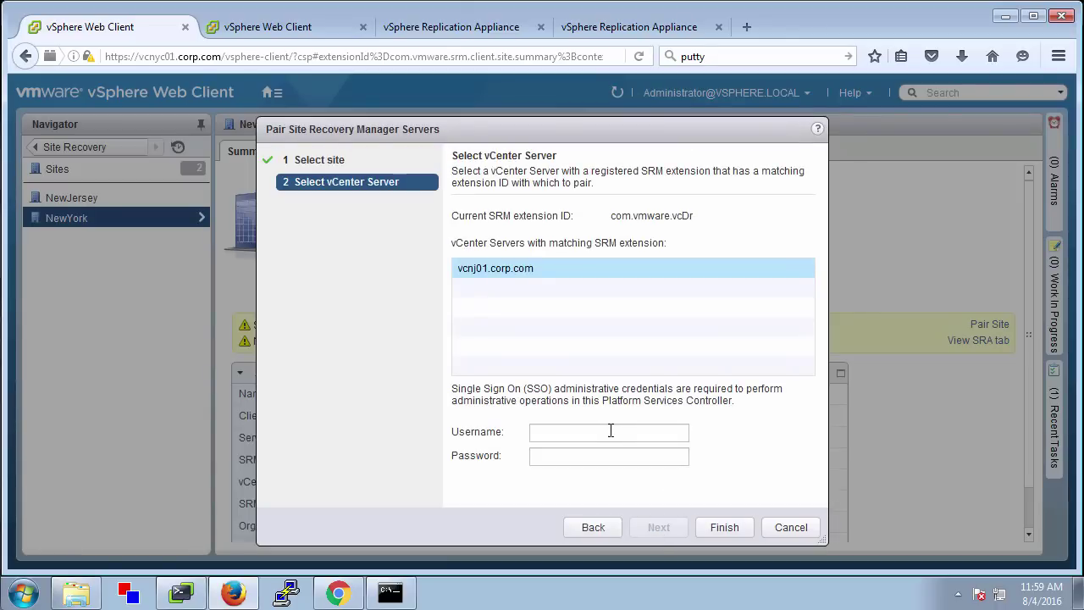
left_click(609, 432)
type("administrator@vsphere.local")
key("Tab")
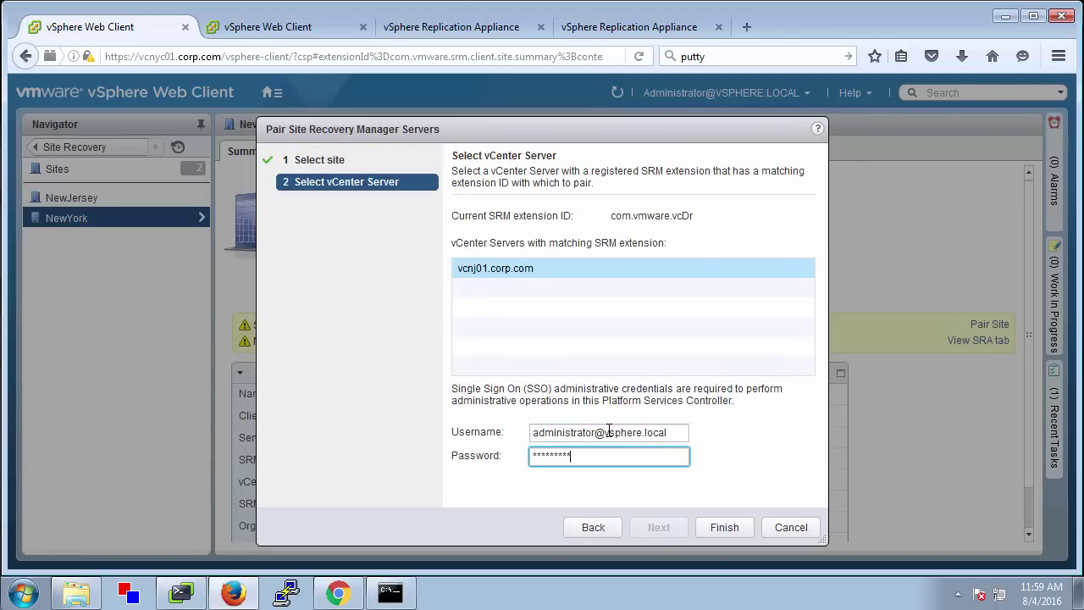
key("Return")
Accept the security and SRM certificate alerts to complete the pairing
left_click(597, 458)
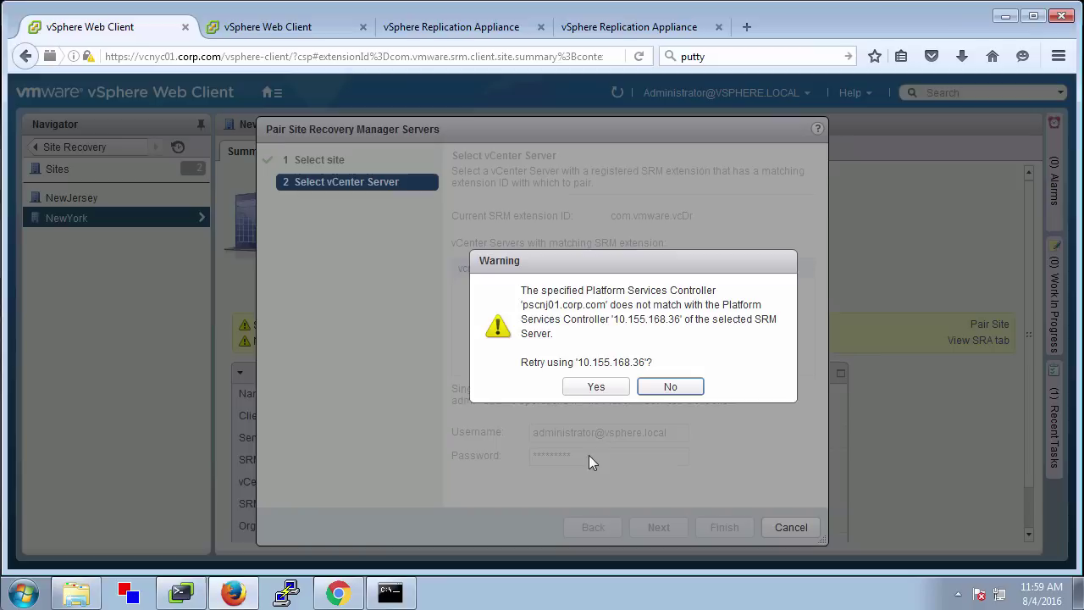
left_click(596, 386)
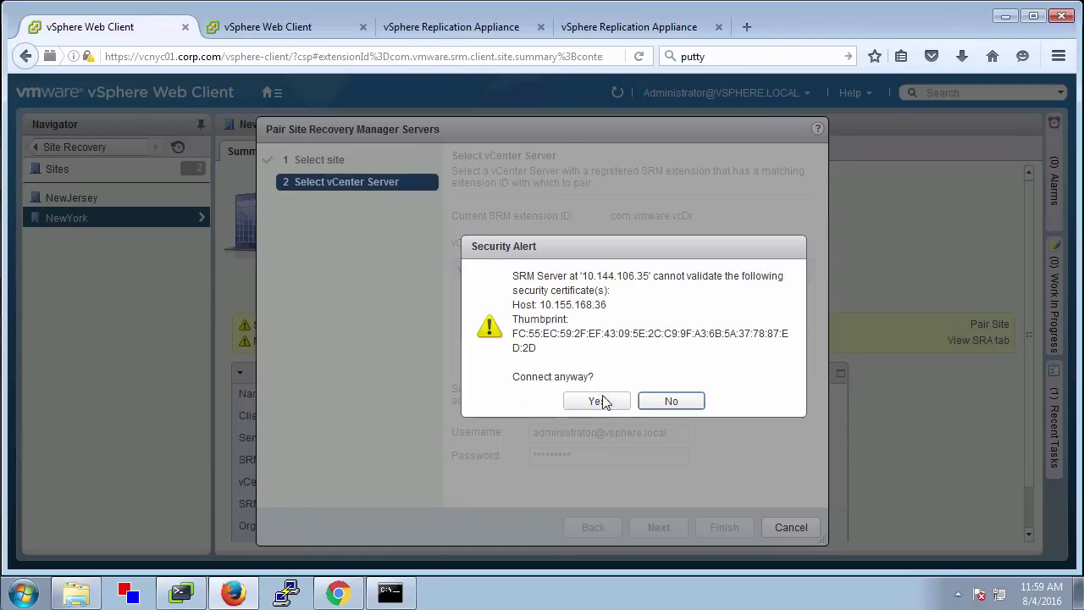
left_click(599, 400)
left_click(598, 489)
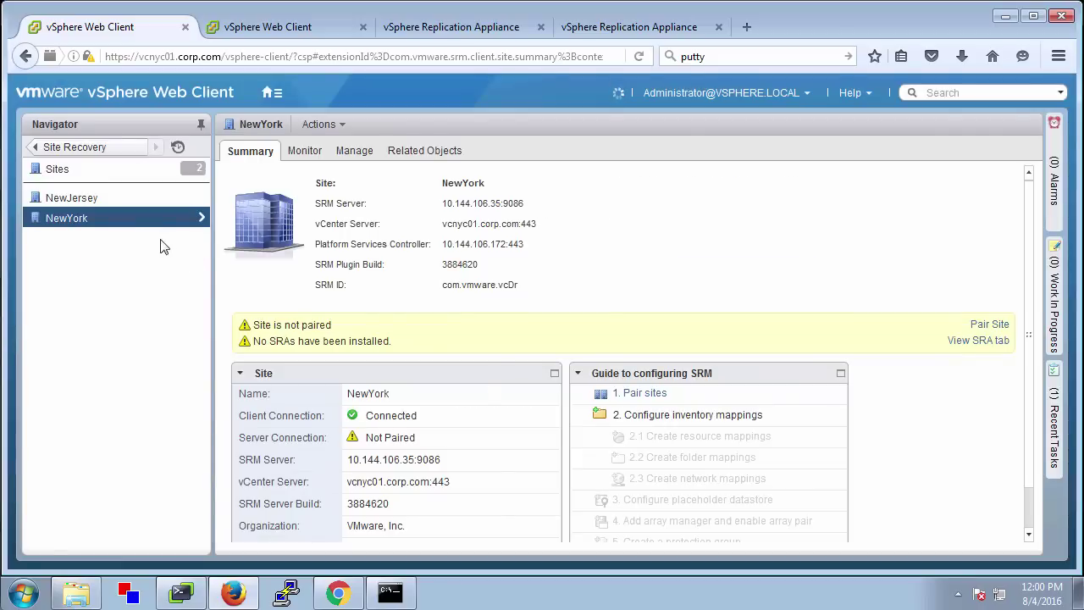
Check the NewJersey site, then return to NewYork and open its SRA status
left_click(94, 202)
left_click(95, 221)
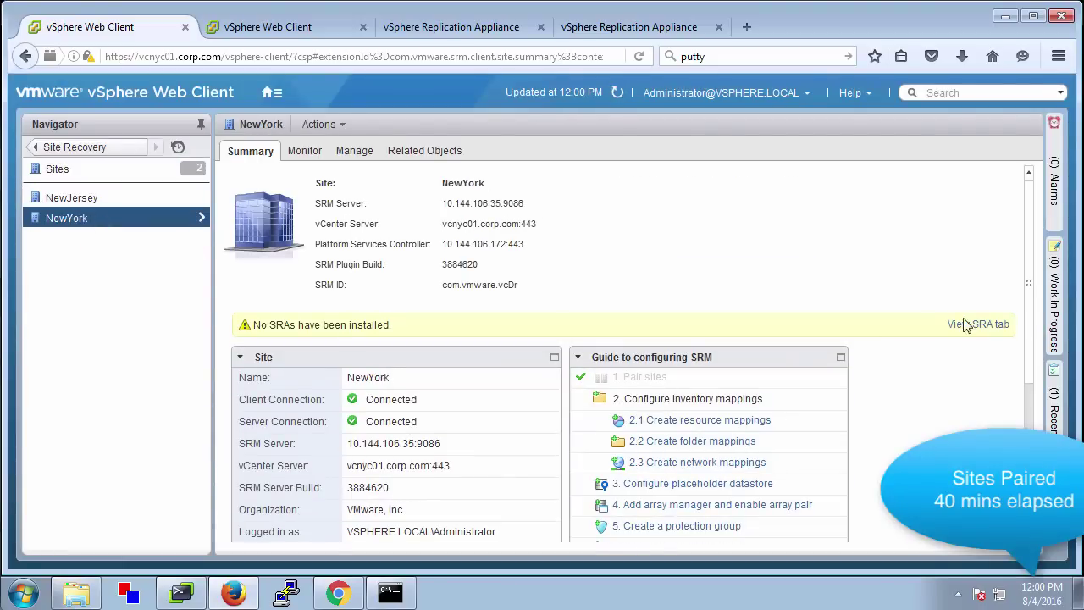
left_click(966, 324)
Start the Add Array Manager wizard and turn on taskbar auto-hide so it fits on screen
left_click(243, 225)
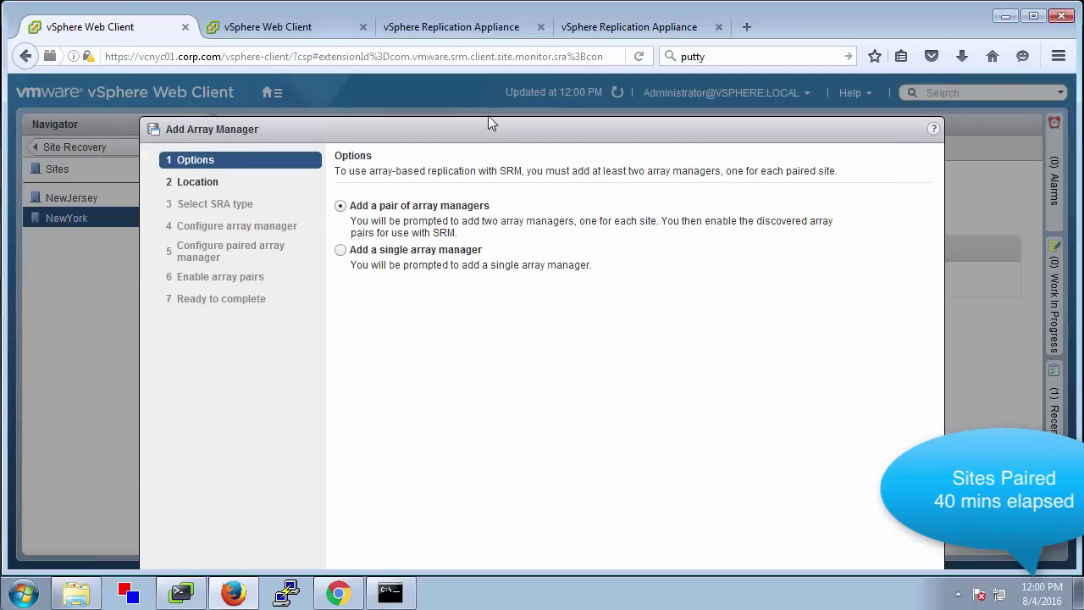
left_click_drag(487, 123, 437, 75)
right_click(532, 591)
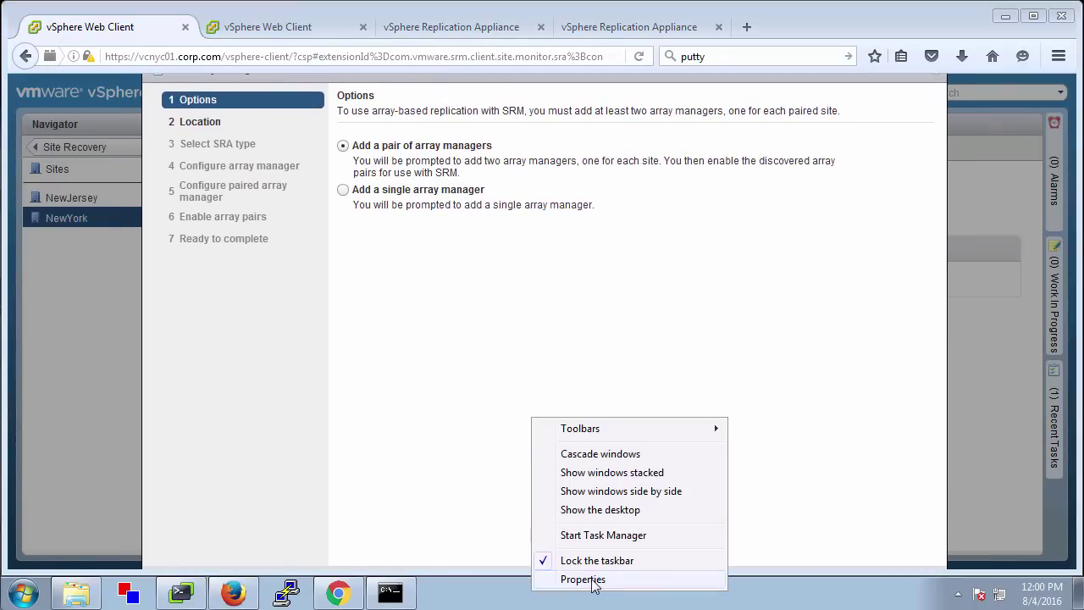
left_click(583, 579)
left_click(39, 283)
left_click(169, 549)
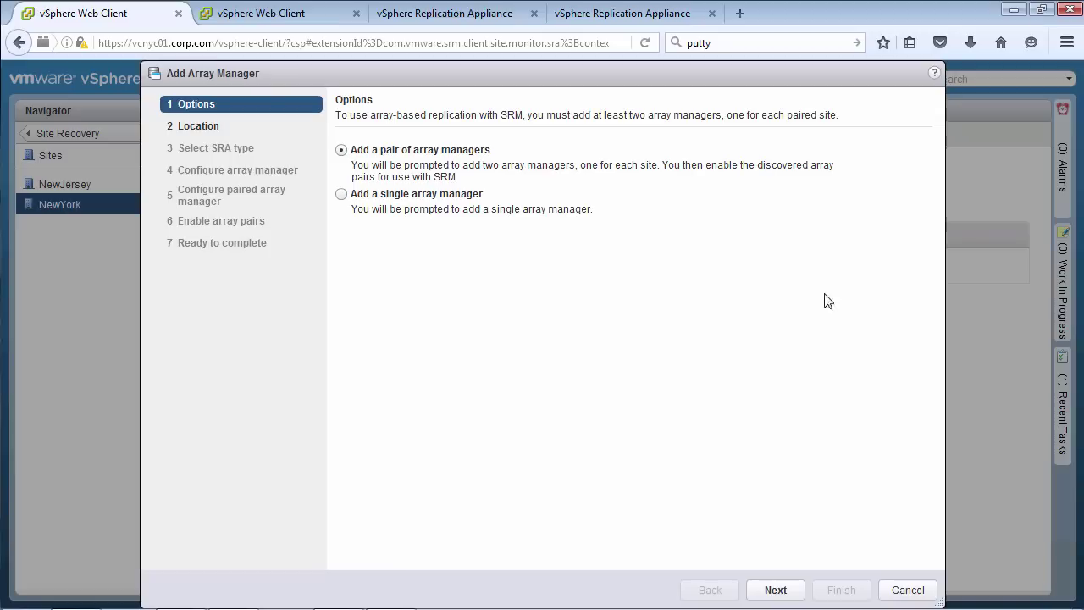
Advance the wizard until the missing-SRA error appears, dismiss it, and cancel
left_click(785, 592)
left_click(785, 592)
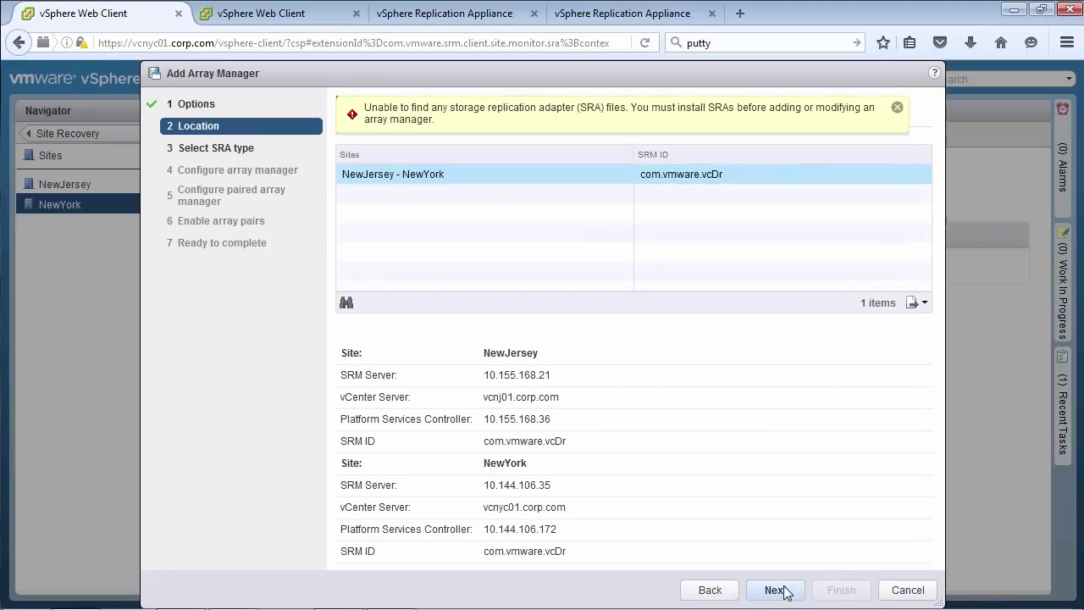
left_click(897, 107)
left_click(909, 590)
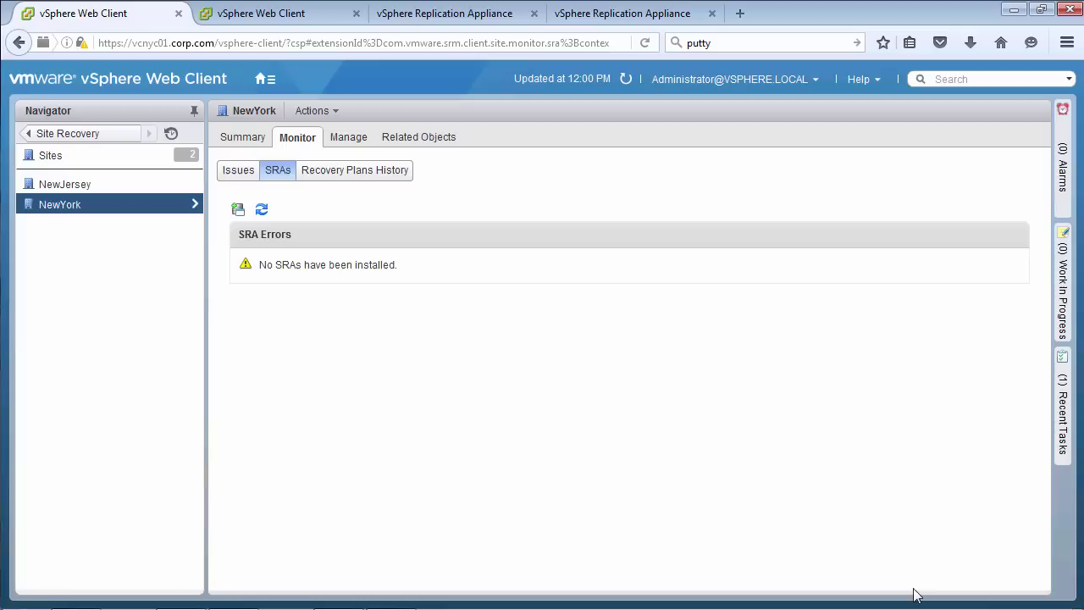
Rescan SRAs on the NewJersey site in the NewJersey vCenter
left_click(259, 15)
left_click(336, 309)
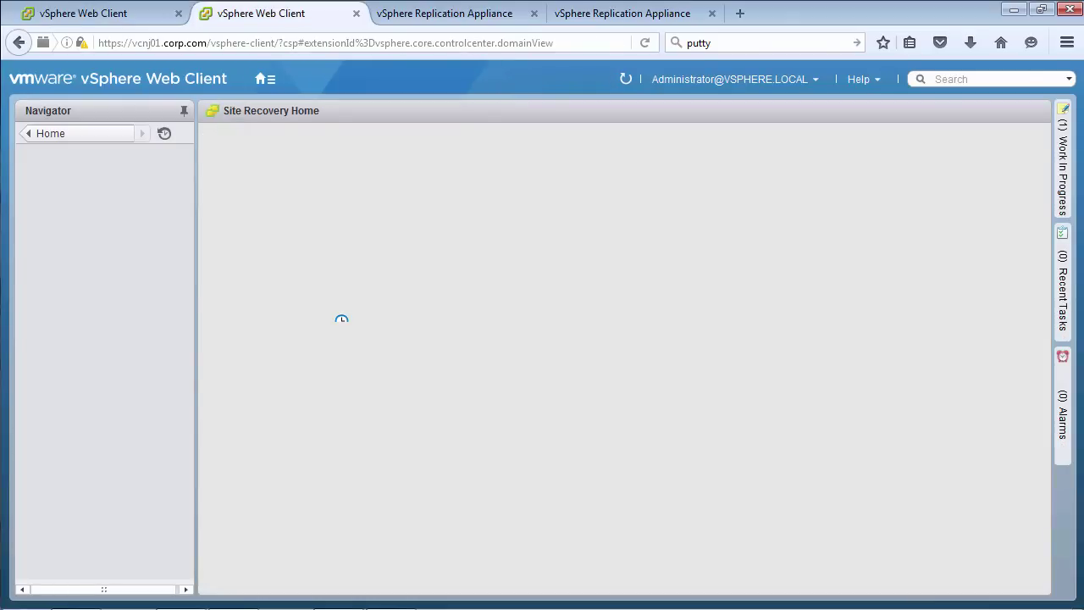
left_click(52, 235)
left_click(255, 214)
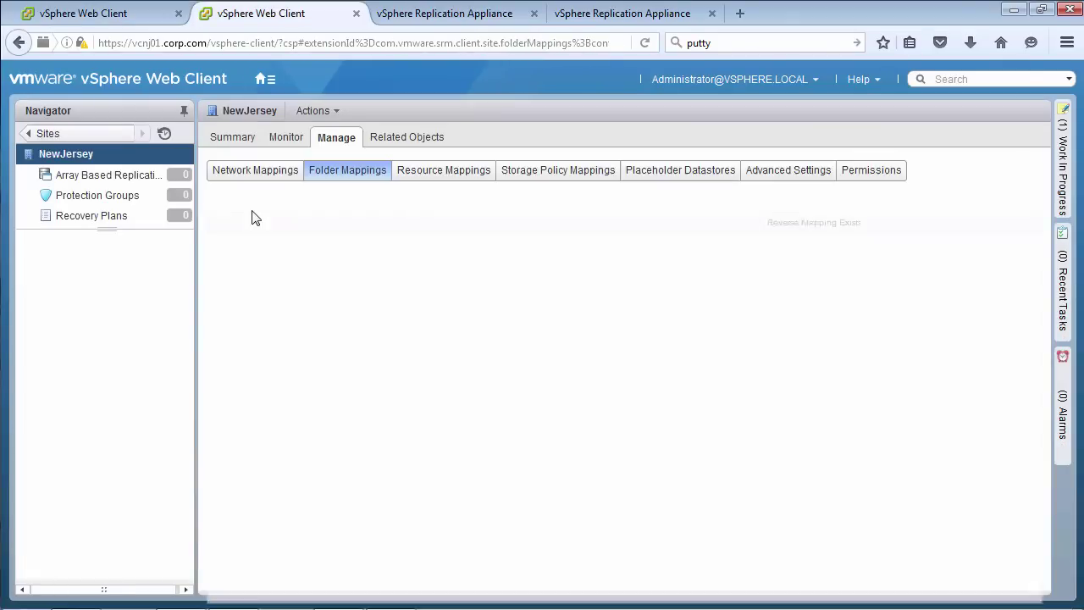
left_click(251, 209)
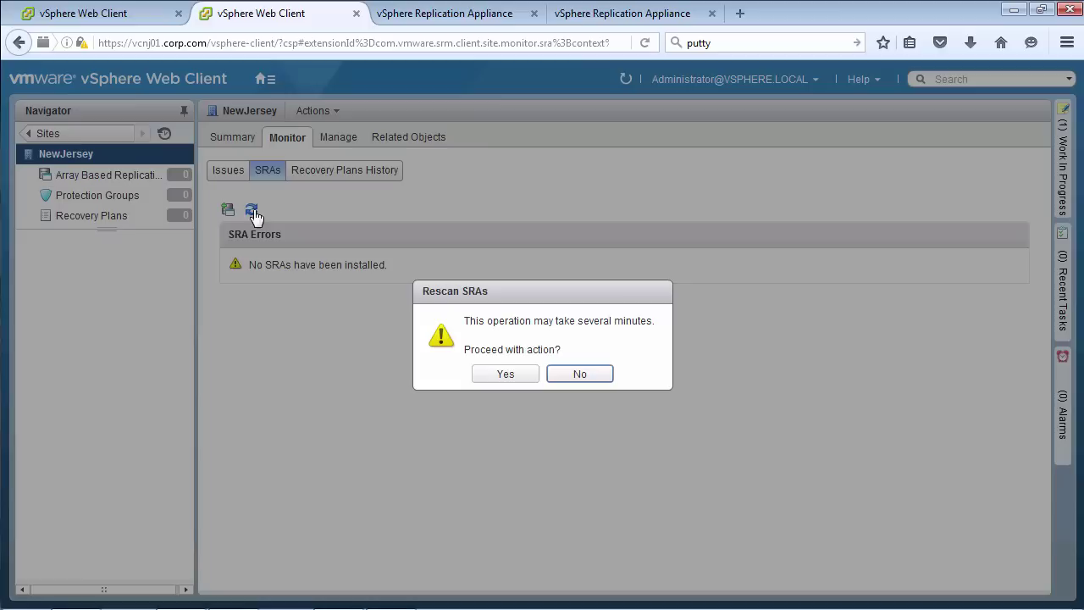
left_click(509, 373)
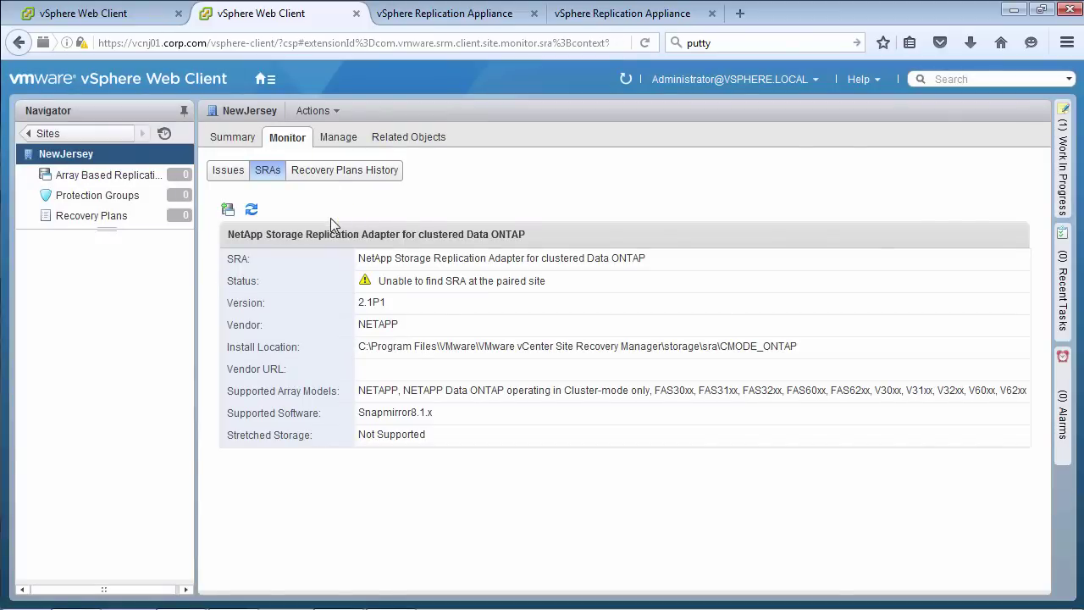
Rescan SRAs on the NewYork site in the NewYork vCenter
left_click(153, 13)
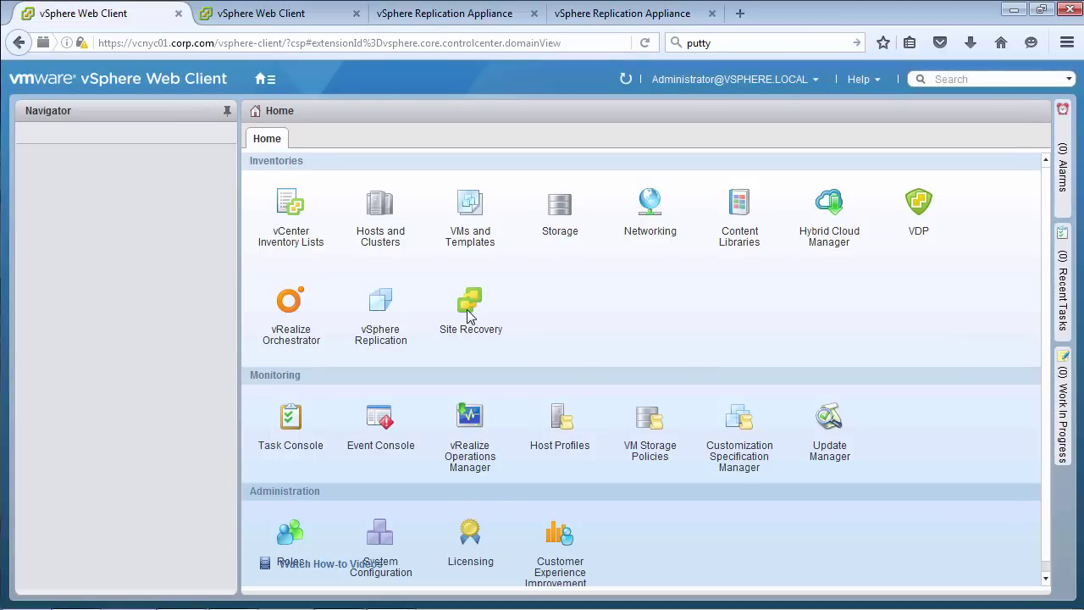
left_click(471, 310)
left_click(102, 236)
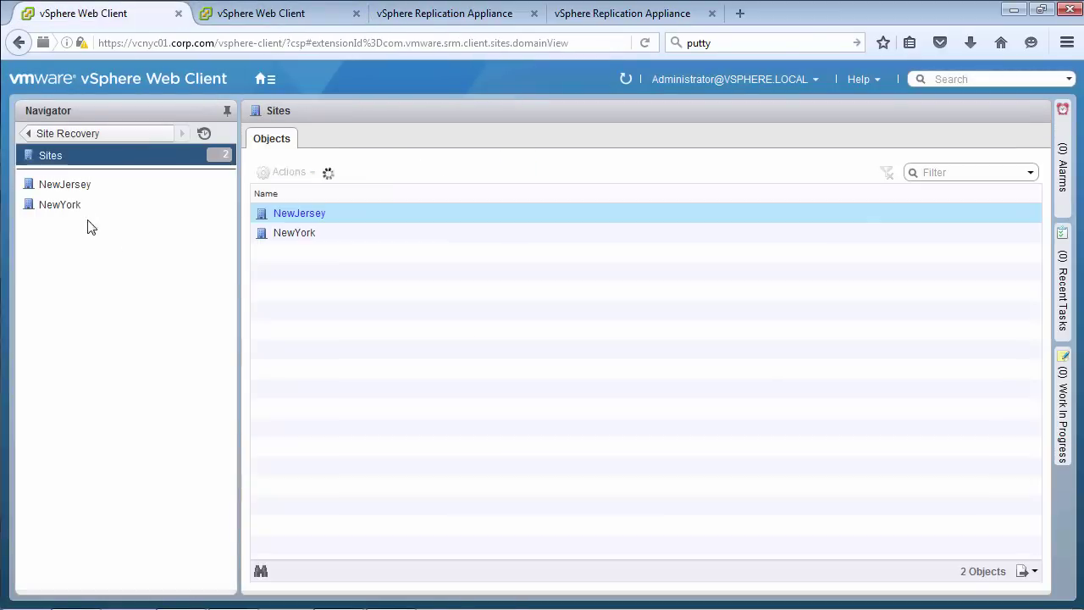
left_click(77, 210)
left_click(294, 209)
left_click(504, 373)
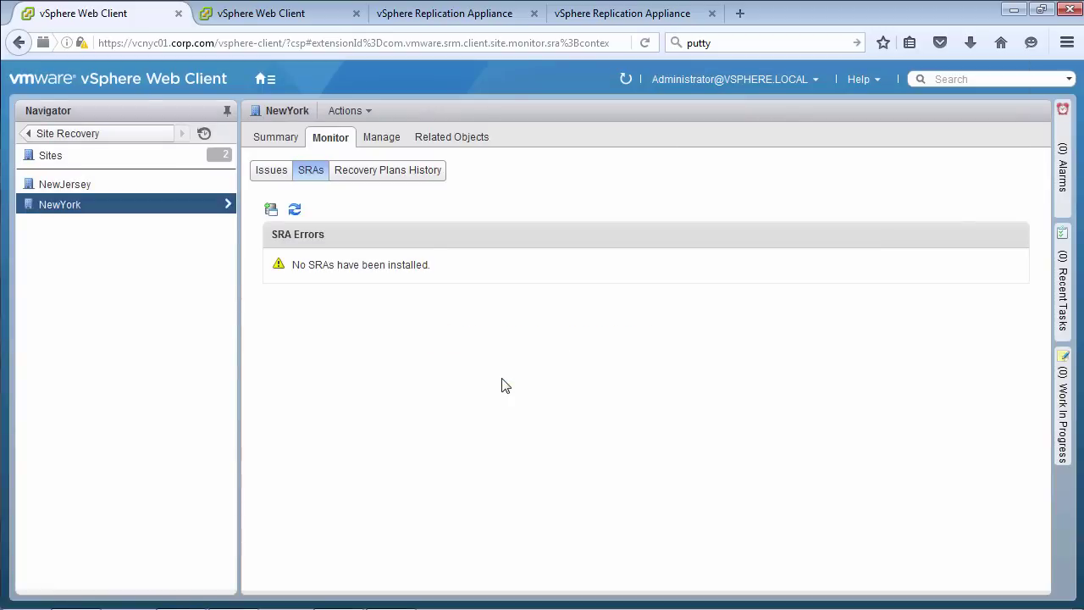
Start adding an array manager pair for NewJersey–NewYork using the NetApp clustered Data ONTAP SRA
left_click(271, 209)
left_click(768, 586)
left_click(773, 587)
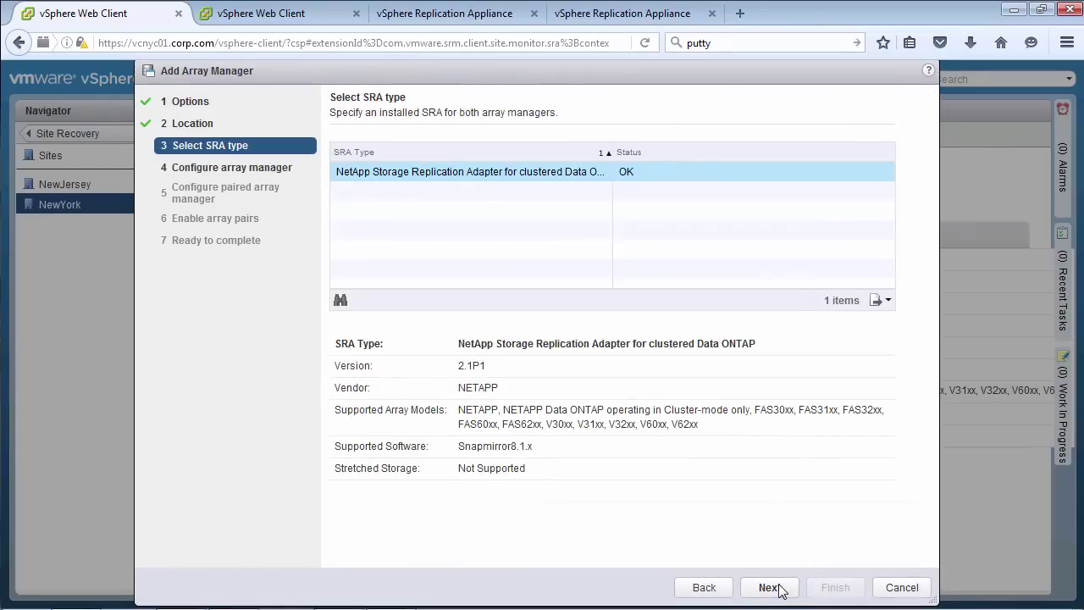
left_click(770, 587)
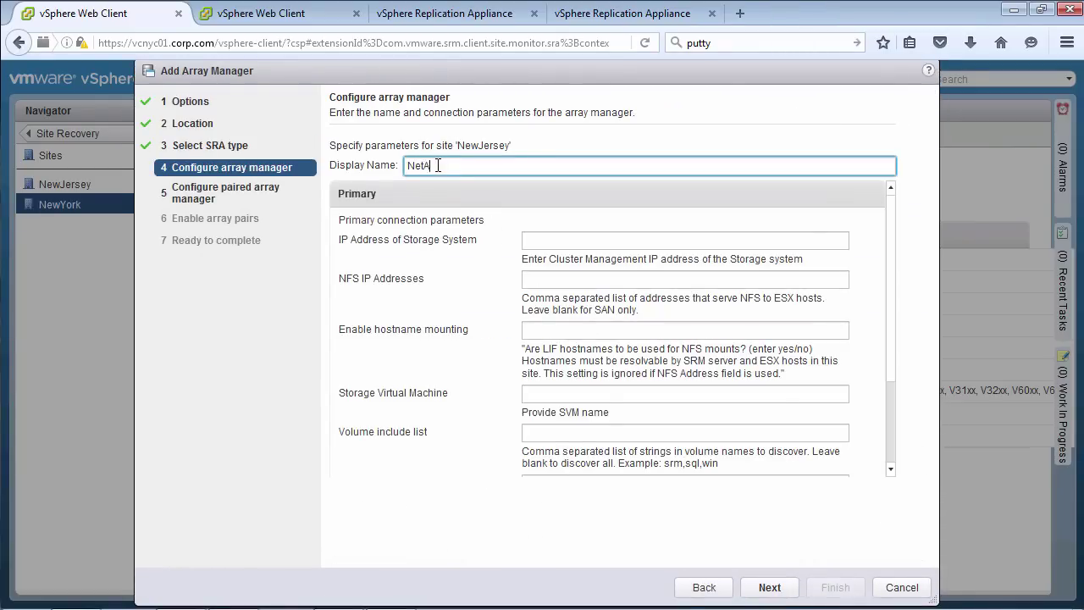
Create the NewJersey NetApp array manager with its storage IP, SVM01-NJ, and admin credentials
left_click(540, 240)
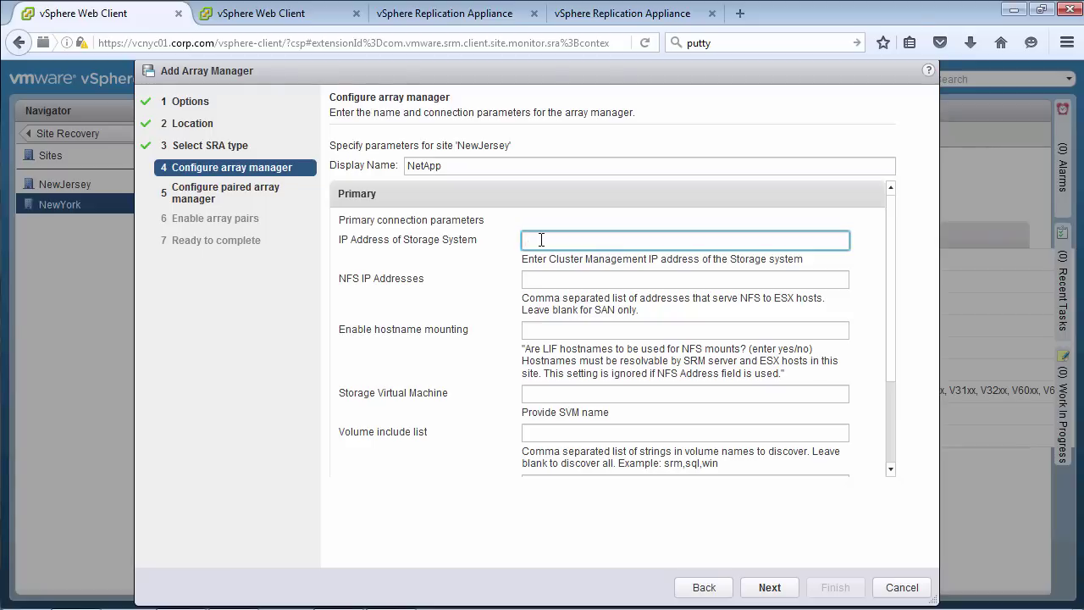
key("Tab")
key("Tab")
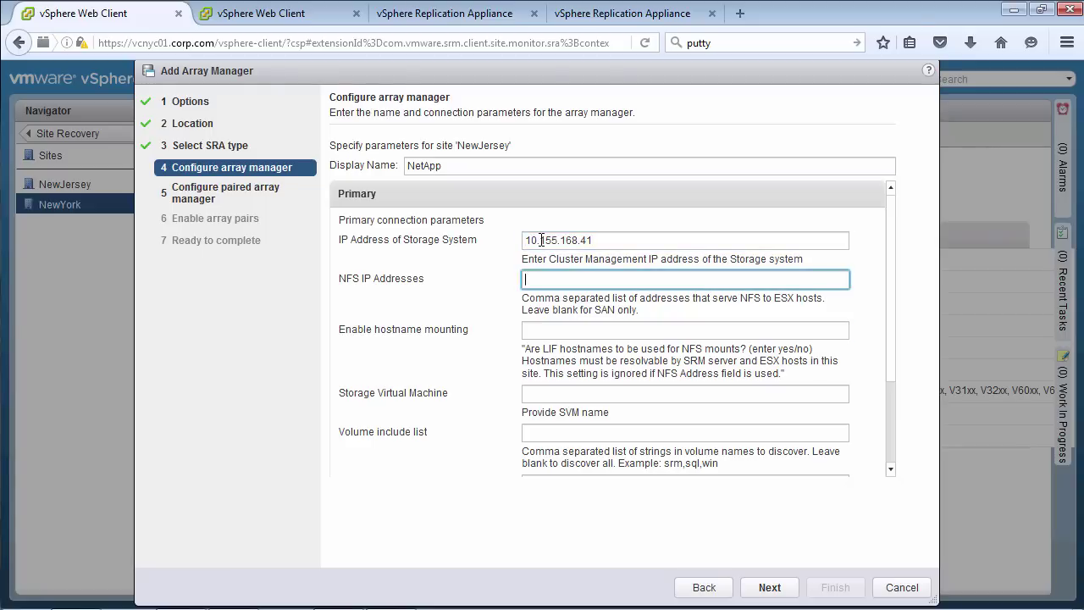
key("Tab")
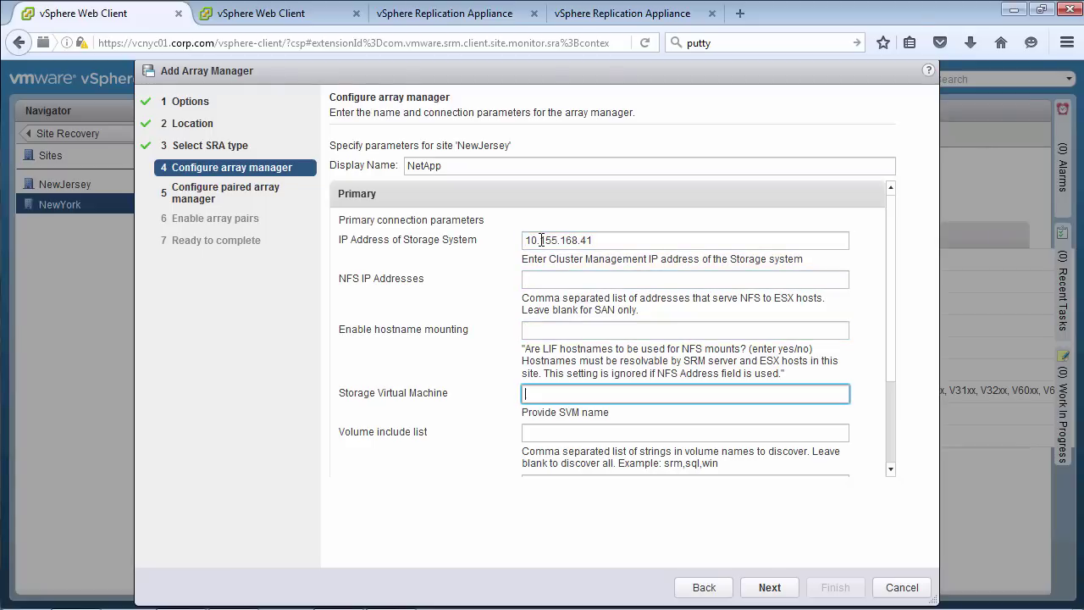
left_click_drag(888, 380, 888, 459)
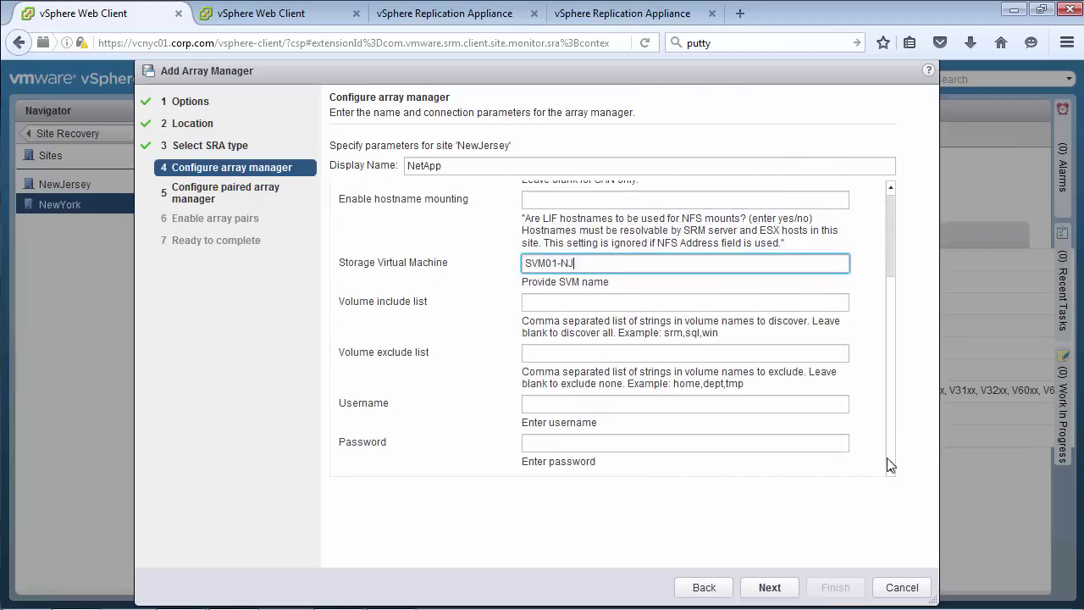
left_click(559, 404)
type("admin")
left_click(524, 444)
type("**")
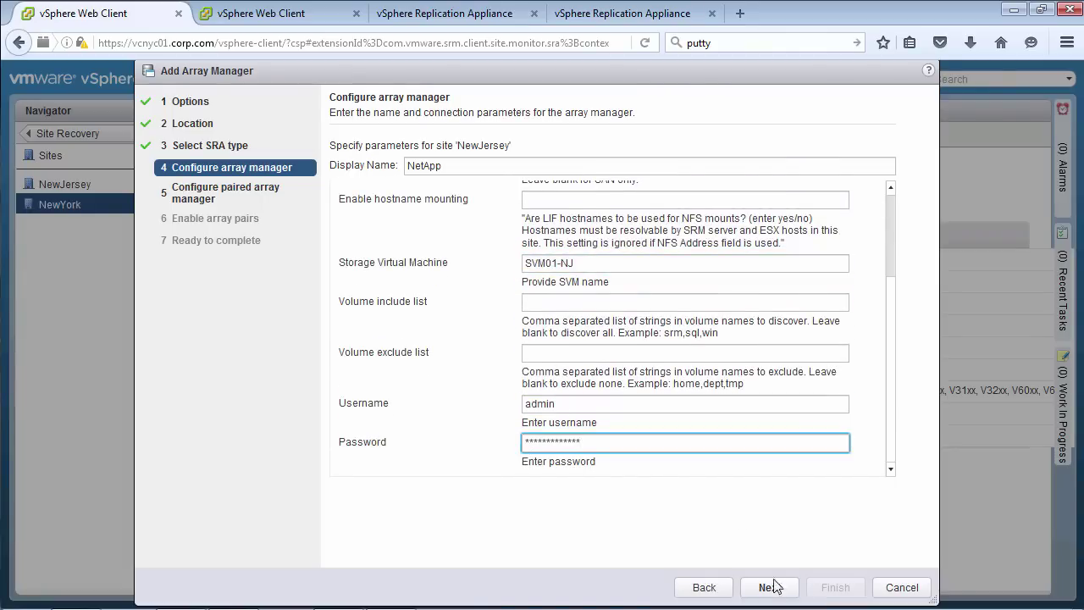
left_click(771, 587)
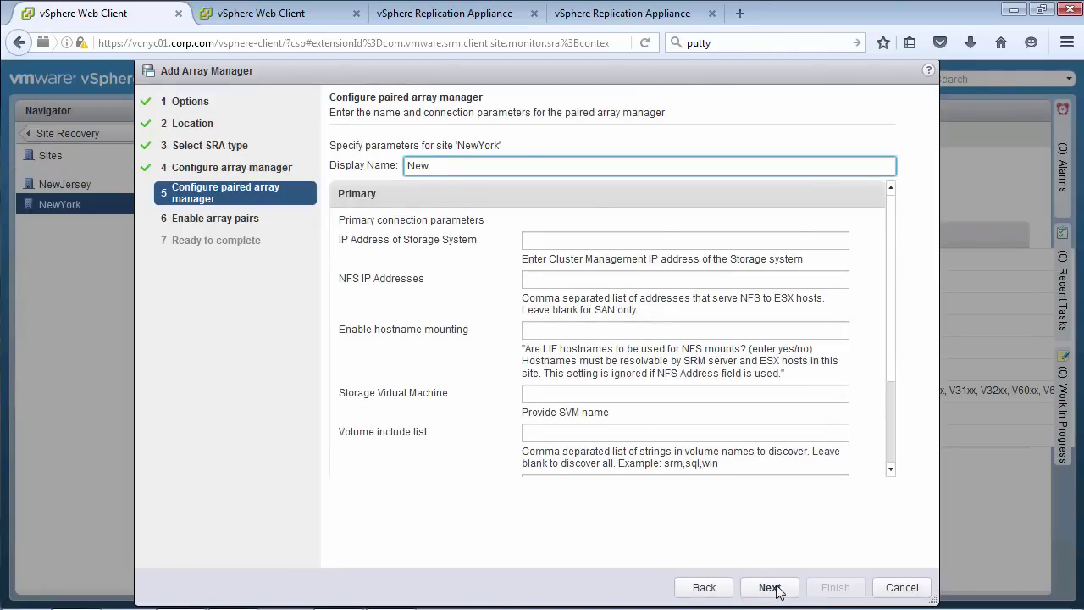
Create the NewYork NetAppNYC array manager with its storage IP, SVM01-NYC, and admin credentials
left_click(577, 243)
type("10.155.168.39")
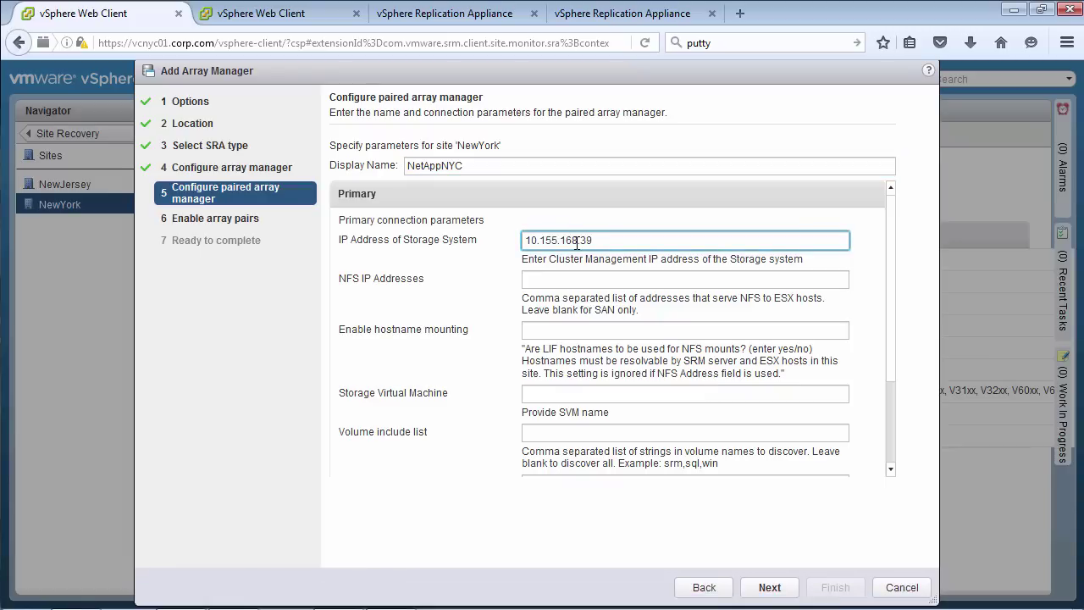
left_click(556, 395)
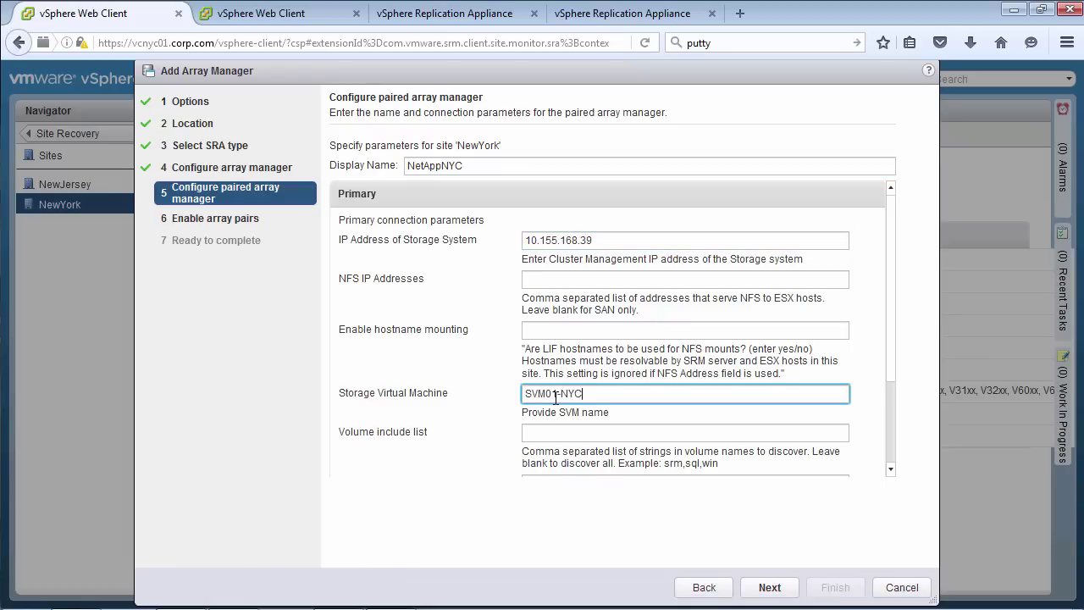
key("Tab")
key("Tab")
key("Tab")
type("admin")
key("Tab")
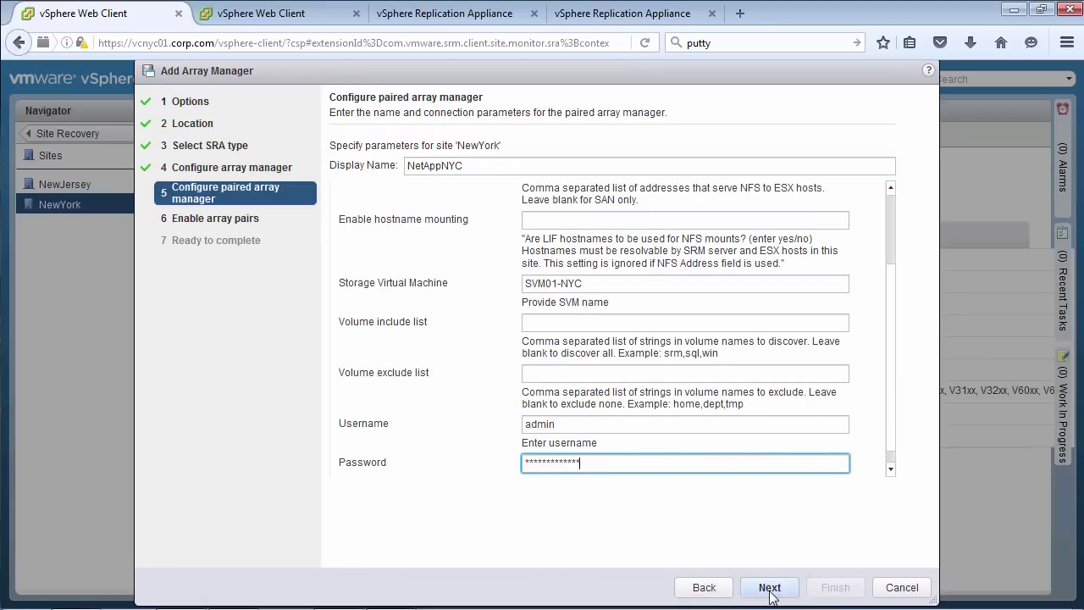
left_click(769, 587)
Enable the SVM01-NJ / SVM01-NYC array pair and finish
left_click(771, 587)
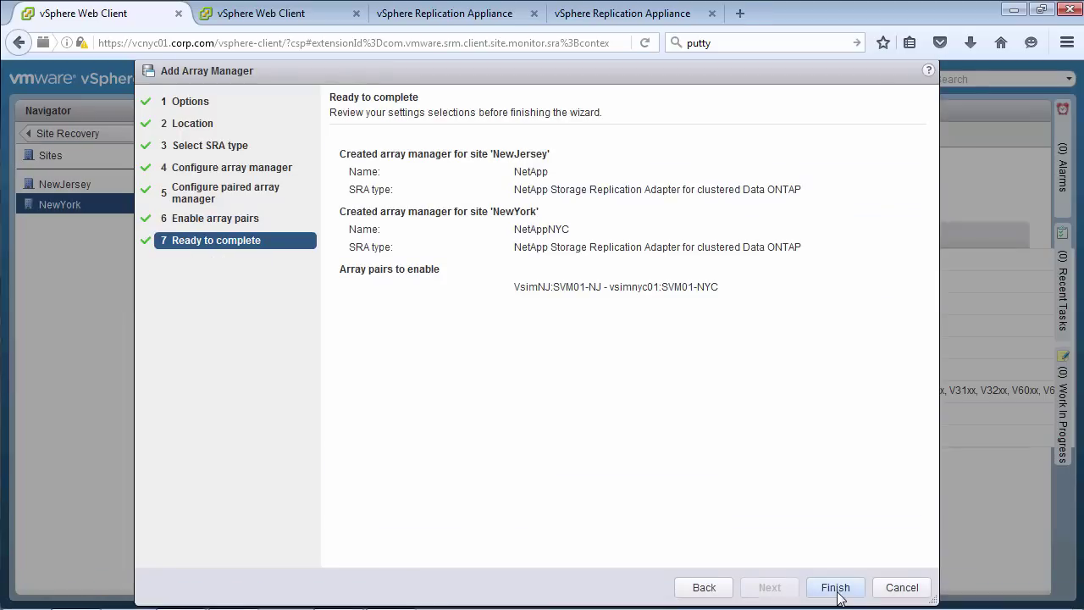
left_click(833, 587)
left_click(277, 142)
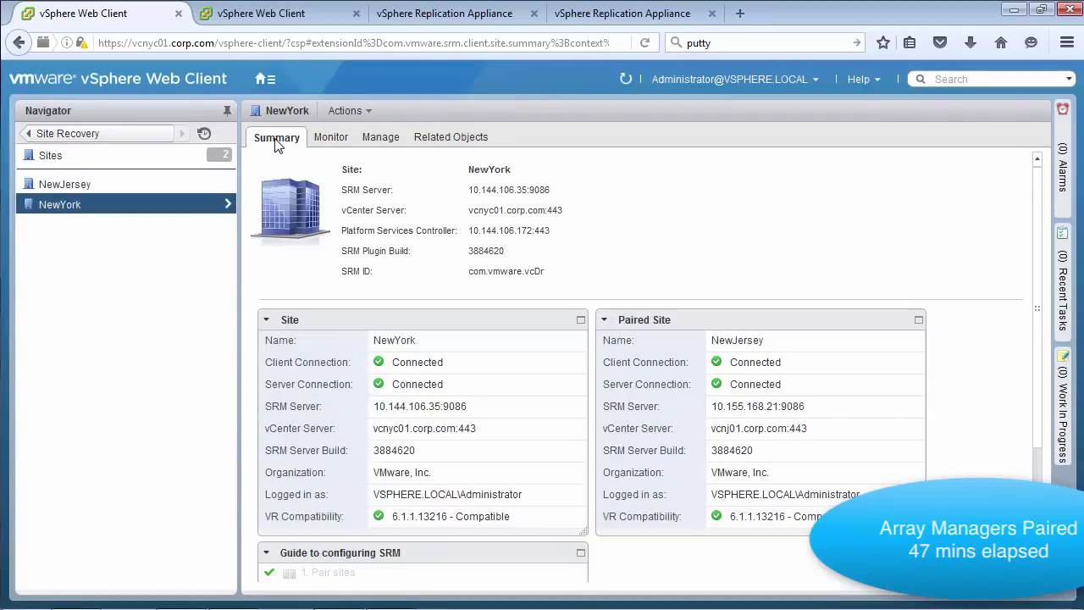
Map NewYork's networks to NewJersey by matching name, excluding iSCSI-PG-1001, with reverse mappings
left_click(381, 138)
left_click(294, 173)
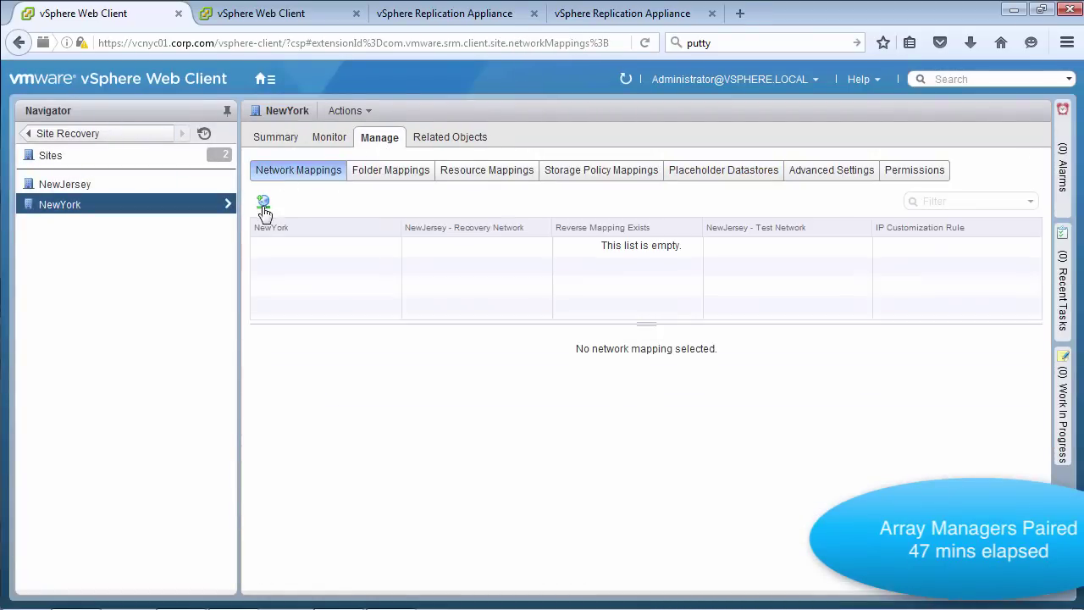
left_click(263, 205)
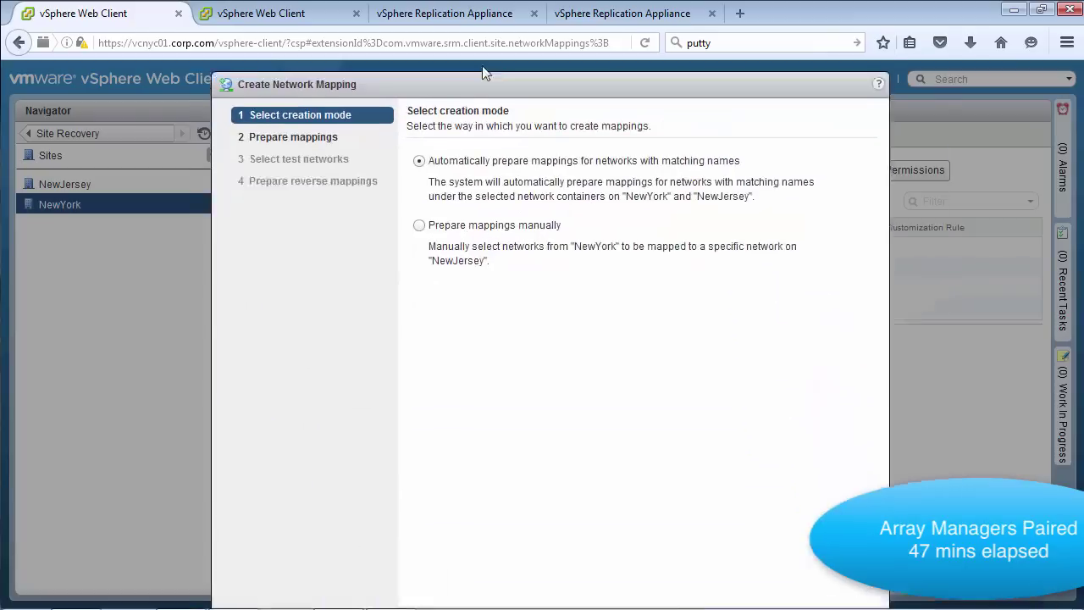
left_click(711, 607)
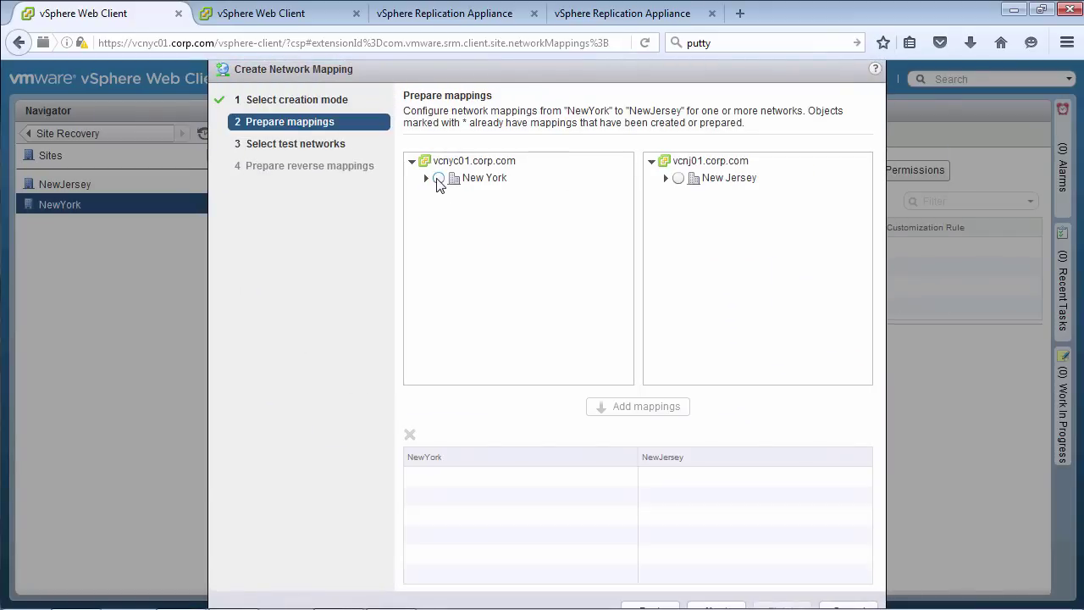
left_click(681, 179)
left_click(646, 406)
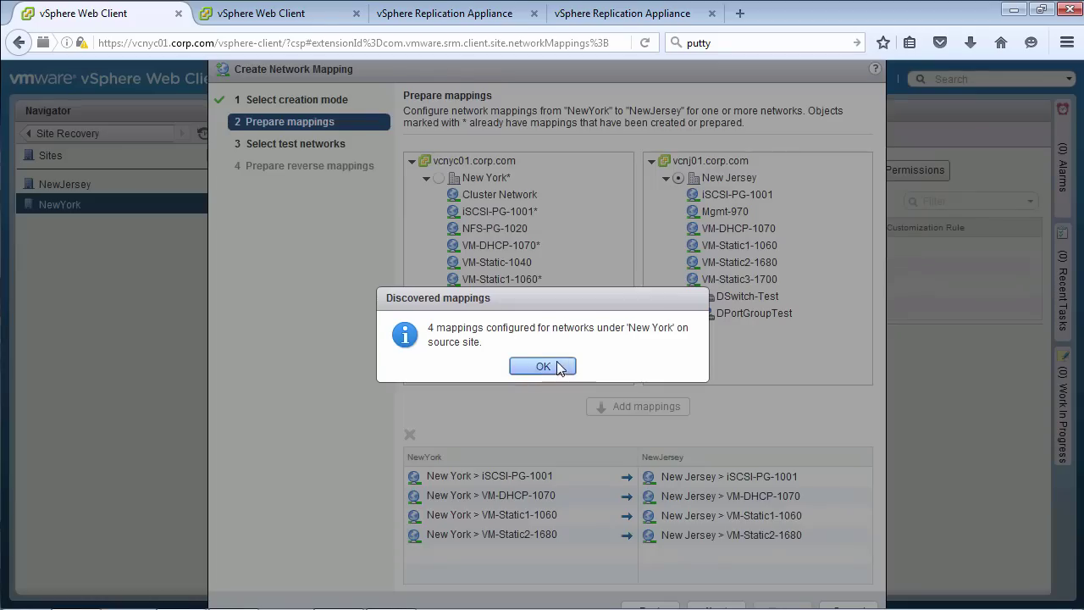
left_click(555, 366)
left_click(573, 485)
left_click(409, 435)
left_click(712, 607)
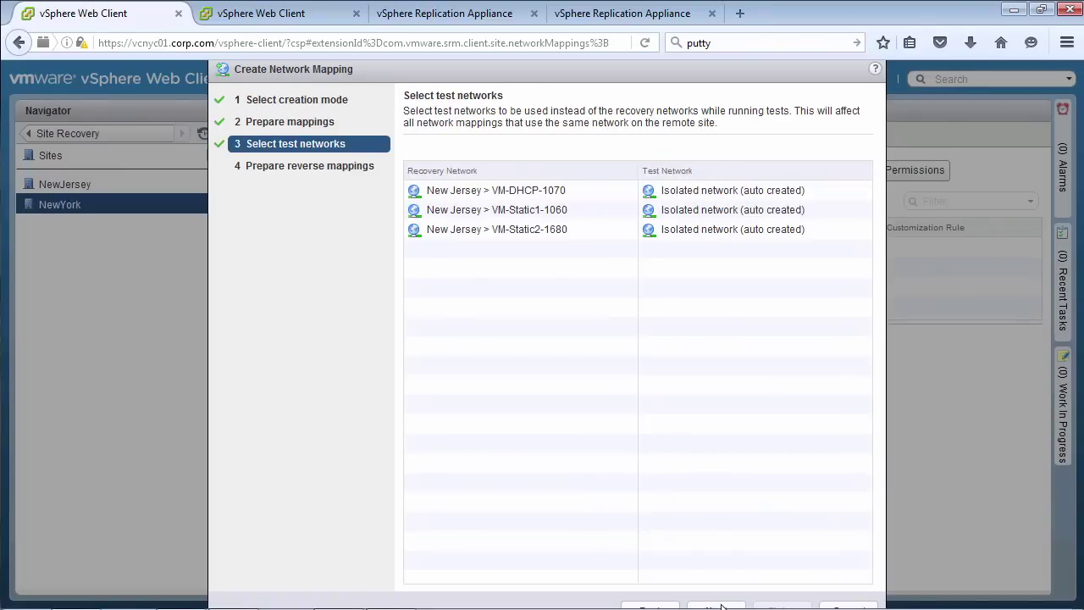
left_click(711, 607)
left_click(780, 604)
Create NewYork's folder mappings by matching name, with all reverse folder mappings checked
left_click(385, 177)
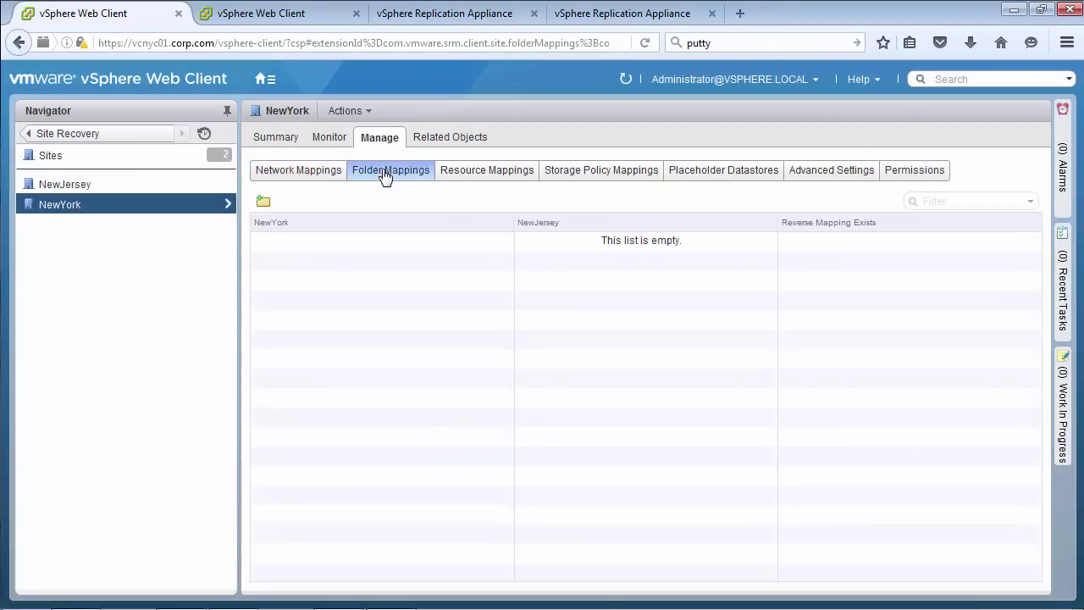
left_click(261, 201)
left_click_drag(484, 117, 486, 67)
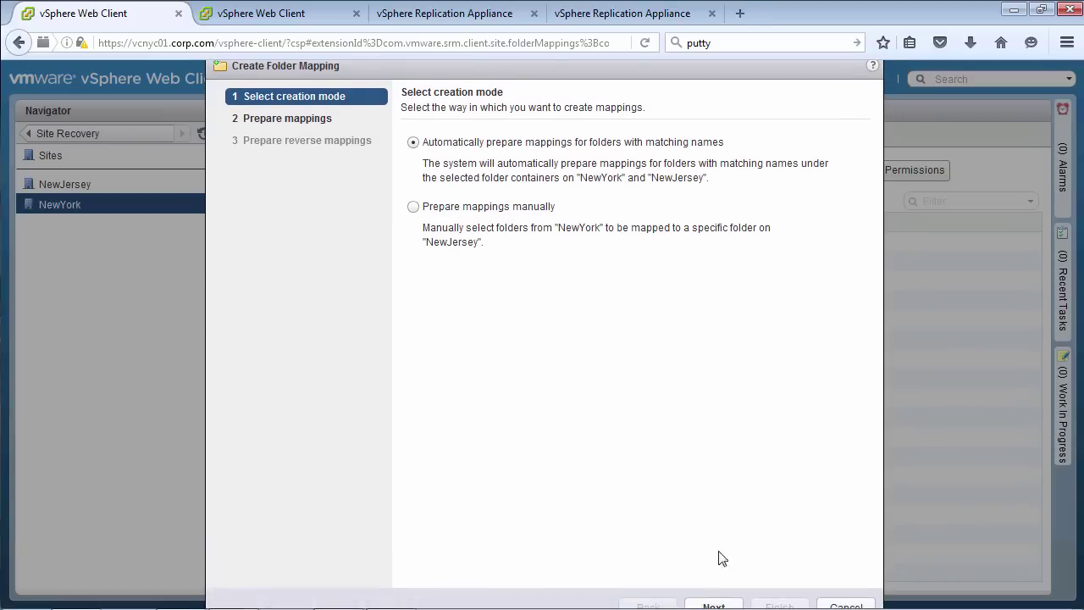
left_click(714, 605)
left_click(641, 404)
left_click(542, 363)
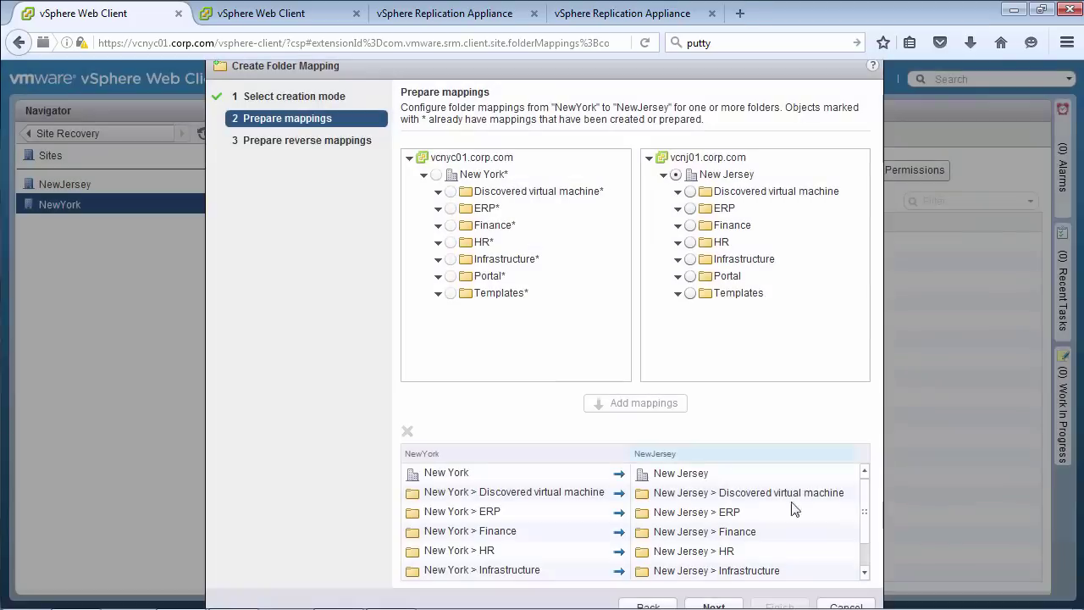
left_click_drag(866, 500, 868, 549)
left_click(714, 605)
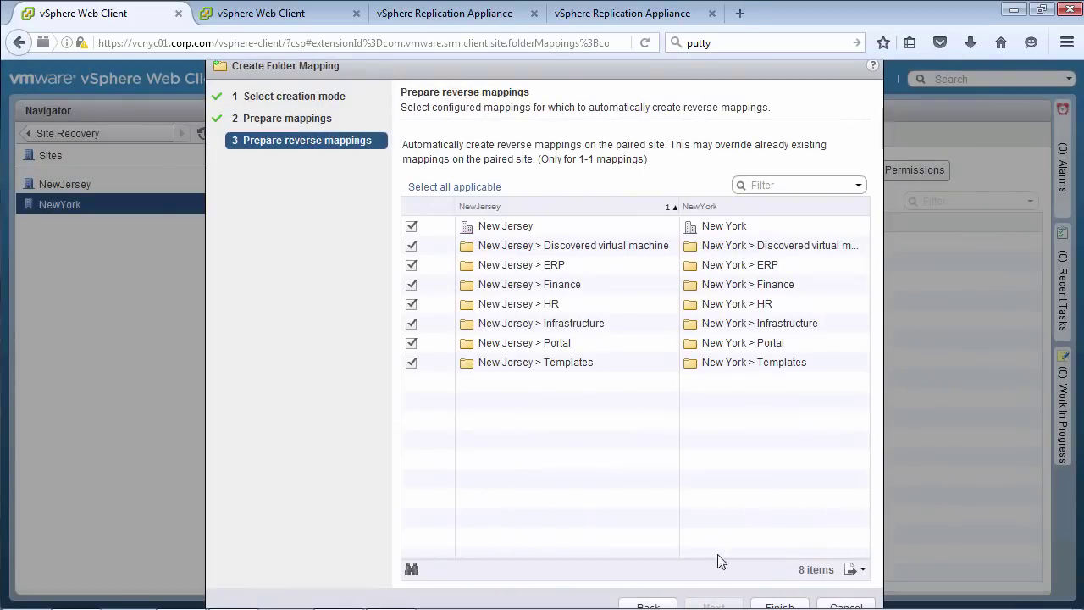
left_click(780, 605)
left_click(487, 170)
Map the NewYork Primary resource to NewJersey Primary, with its reverse mapping
left_click(263, 201)
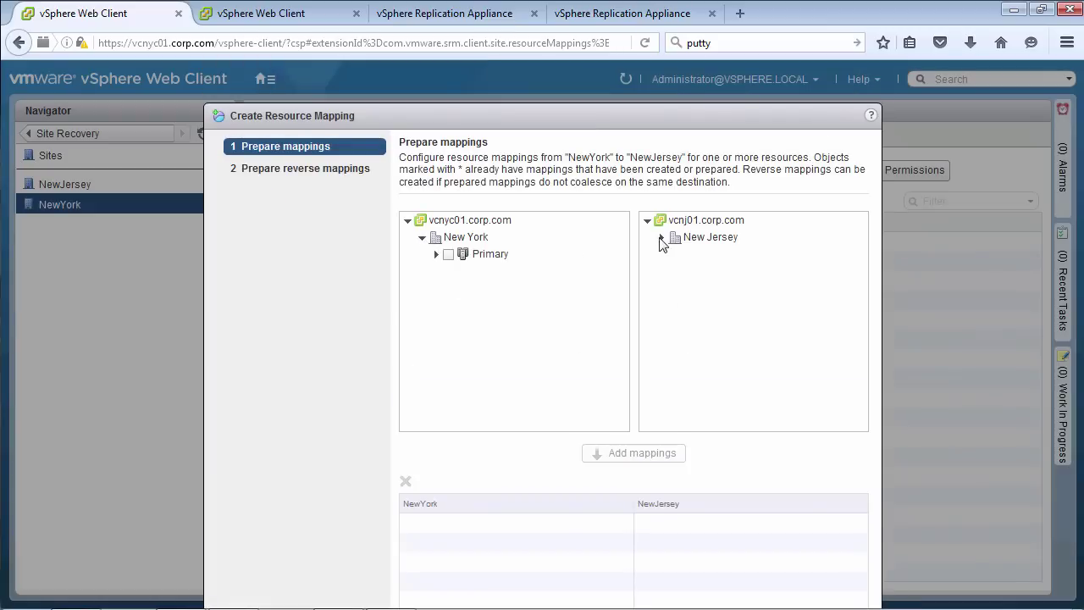
left_click_drag(498, 127, 496, 80)
left_click(835, 598)
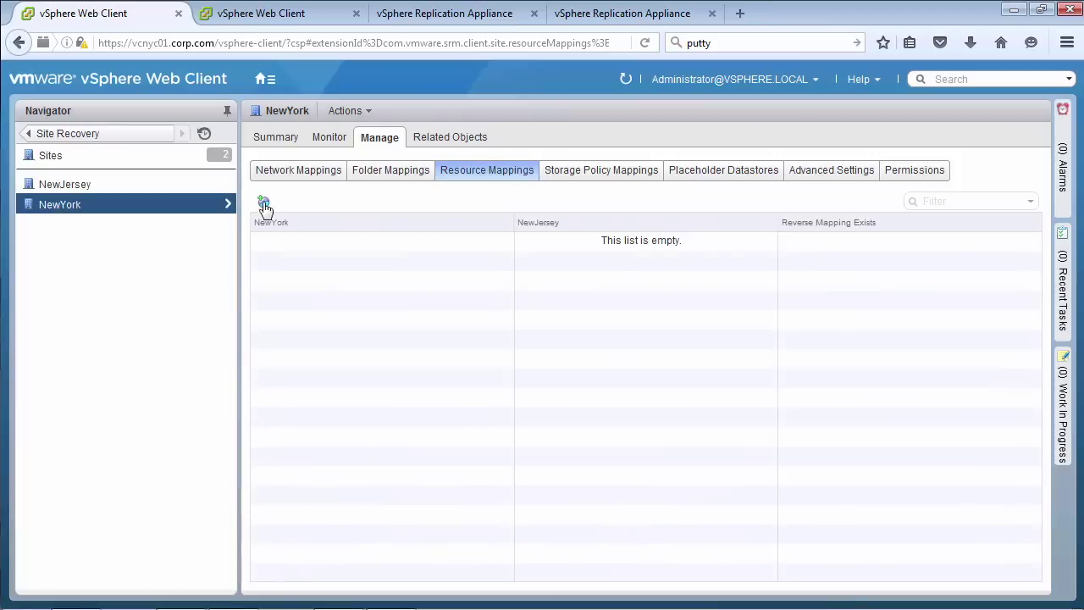
left_click(262, 203)
left_click(688, 255)
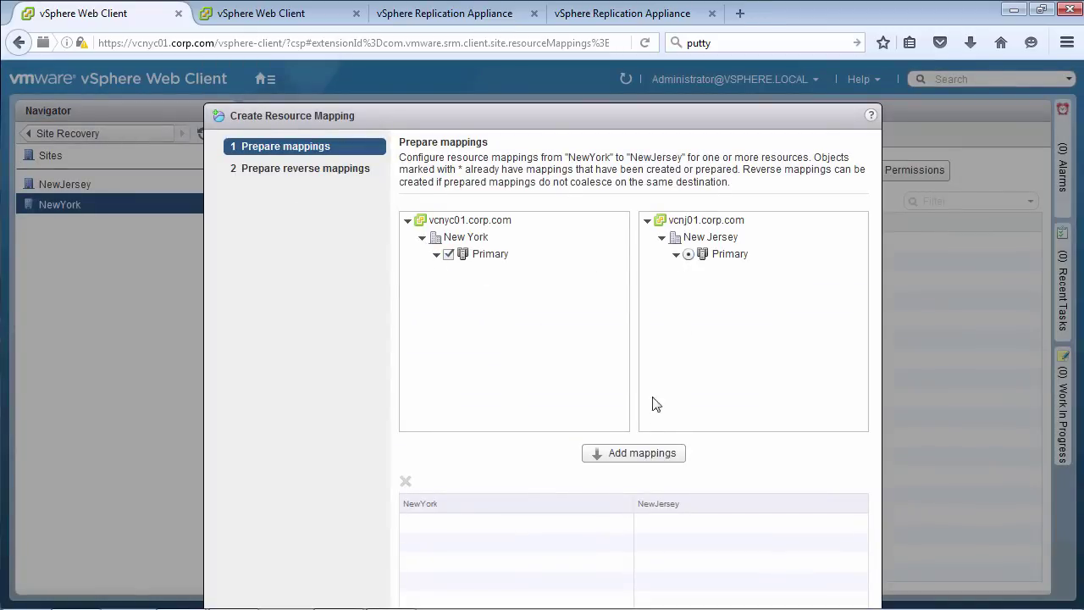
left_click(633, 453)
left_click_drag(582, 125, 597, 80)
left_click(728, 605)
left_click(469, 191)
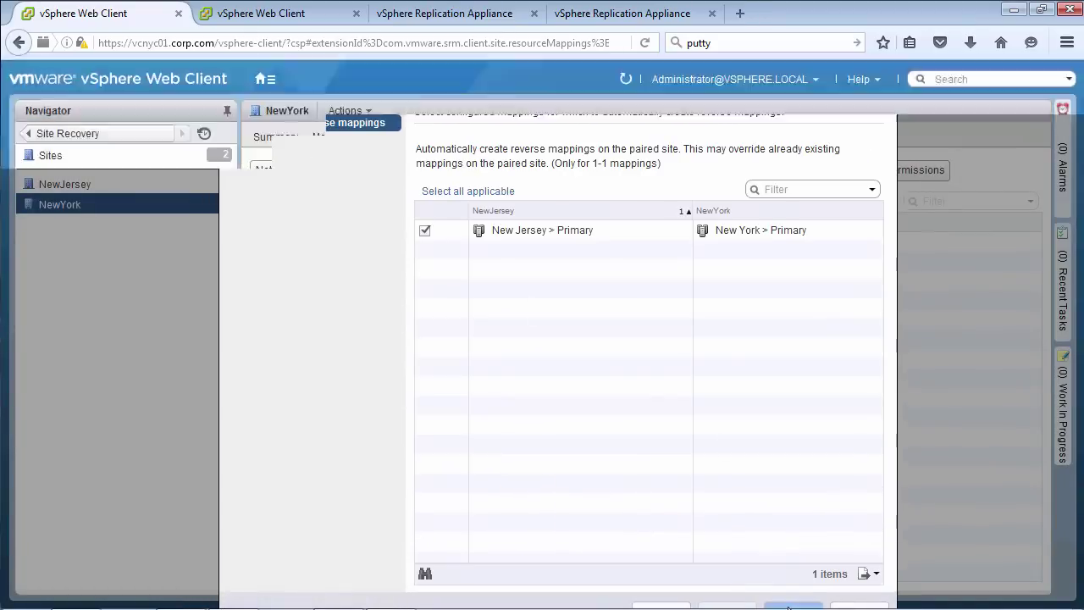
left_click(793, 604)
Set iSCSI-LUN0 as NewYork's and iSCSI-LUN1 as NewJersey's placeholder datastores, then review NewJersey's mappings
left_click(601, 169)
left_click(724, 169)
left_click(263, 202)
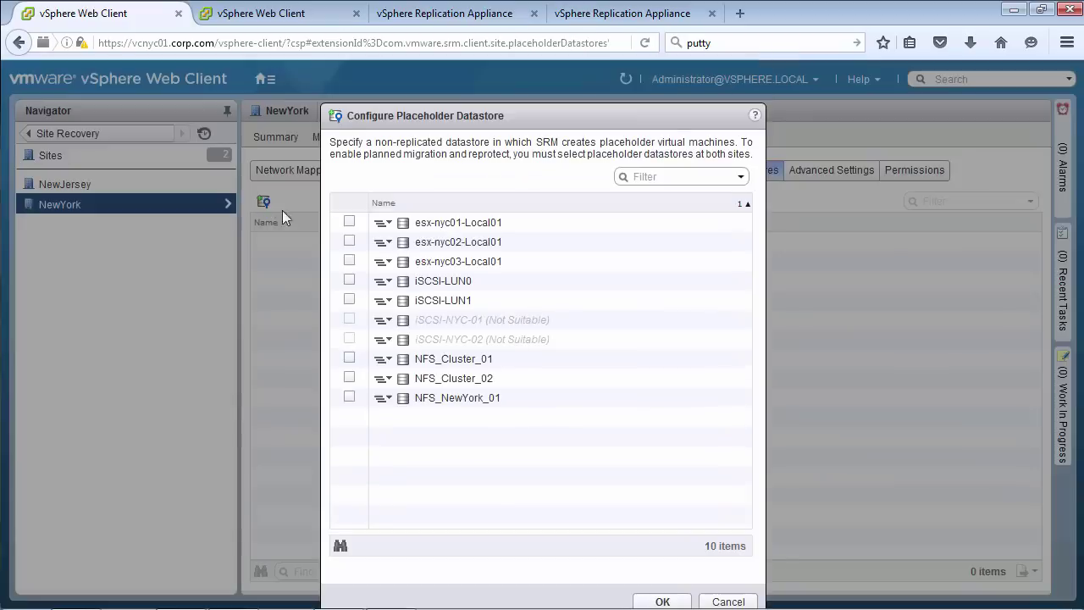
left_click(349, 280)
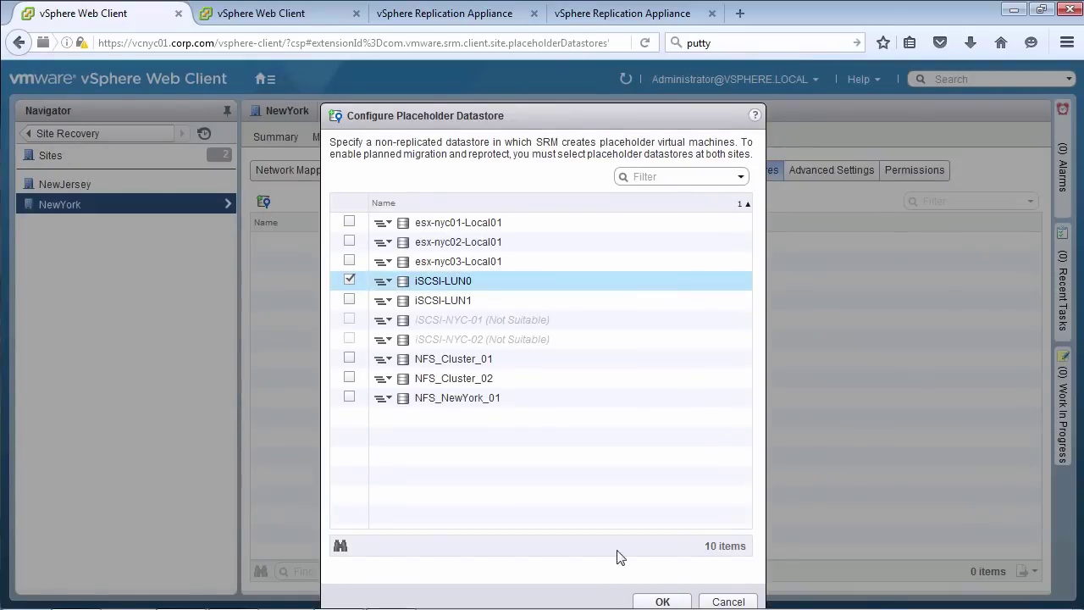
left_click(662, 602)
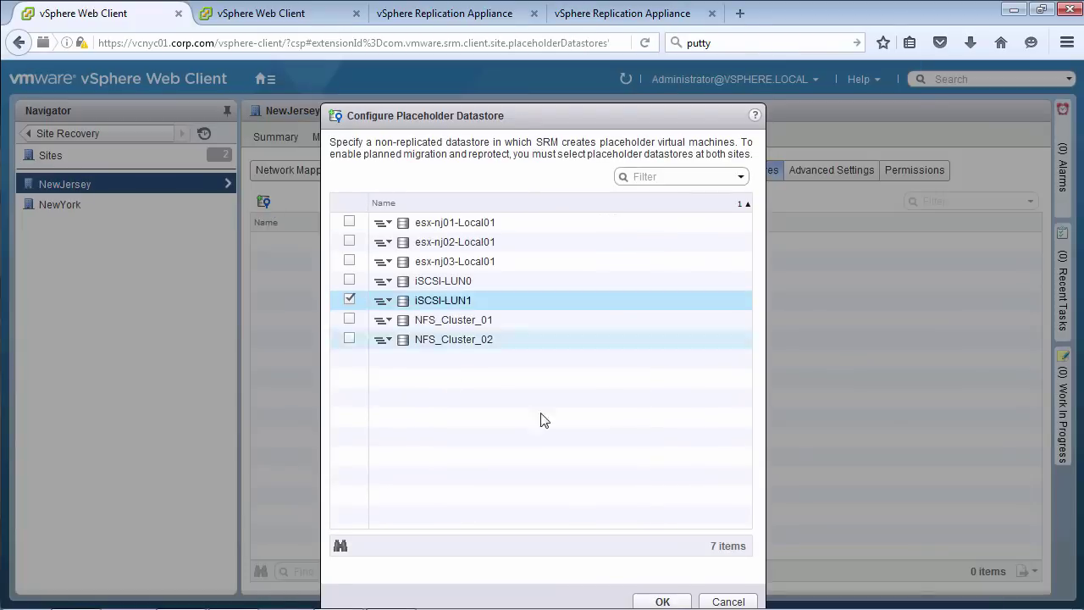
left_click(652, 600)
left_click(391, 169)
left_click(298, 169)
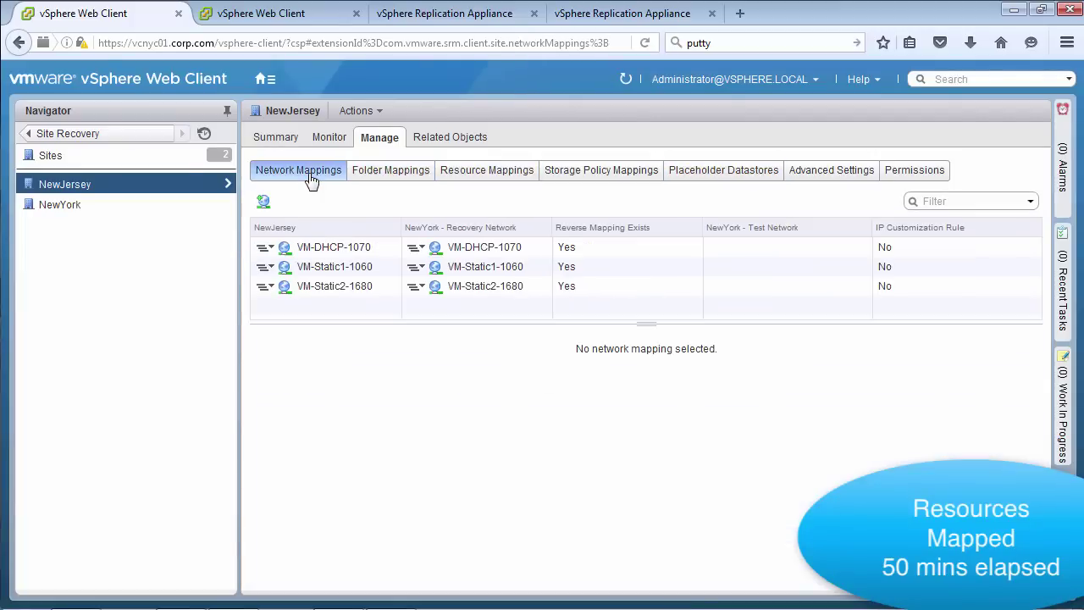
Create the ERP protection group from the iSCSI-NYC-01 and iSCSI-NYC-02 datastore groups
left_click(67, 133)
left_click(82, 300)
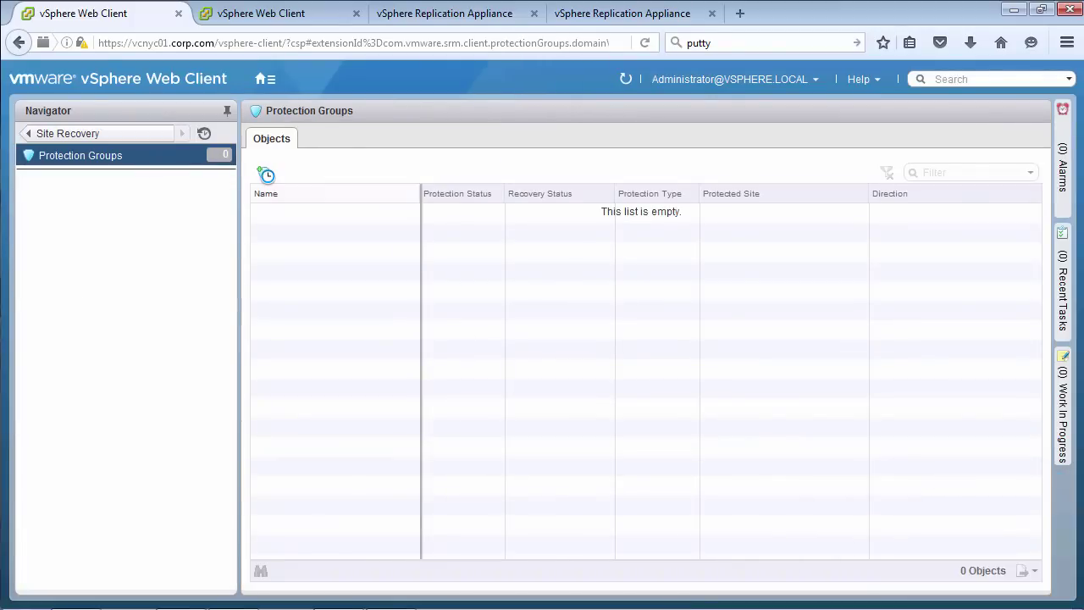
left_click(267, 175)
left_click(670, 557)
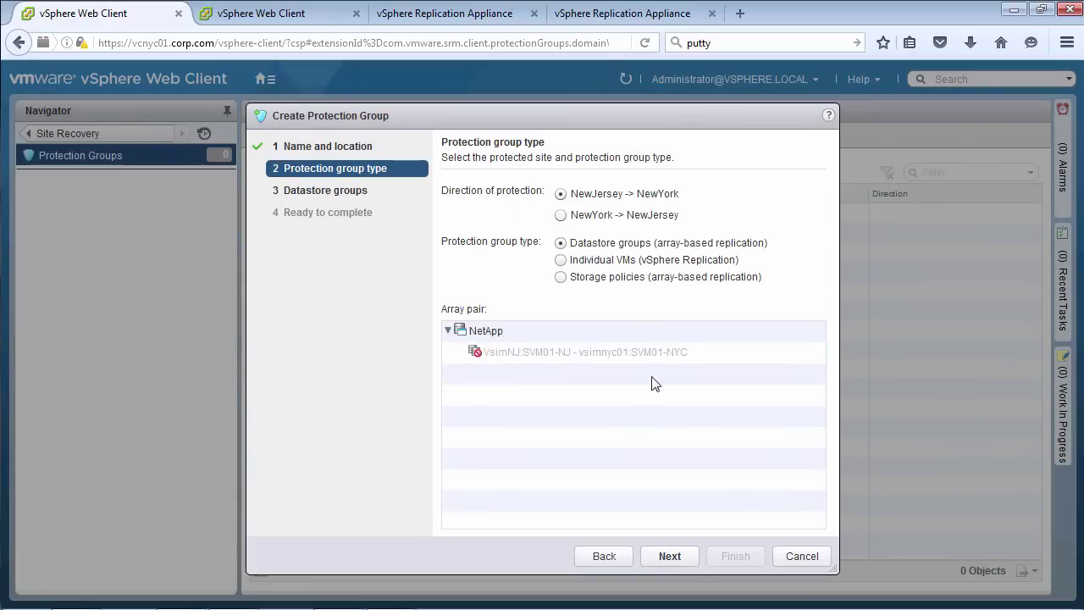
left_click(561, 215)
left_click(669, 556)
left_click(450, 315)
left_click(669, 556)
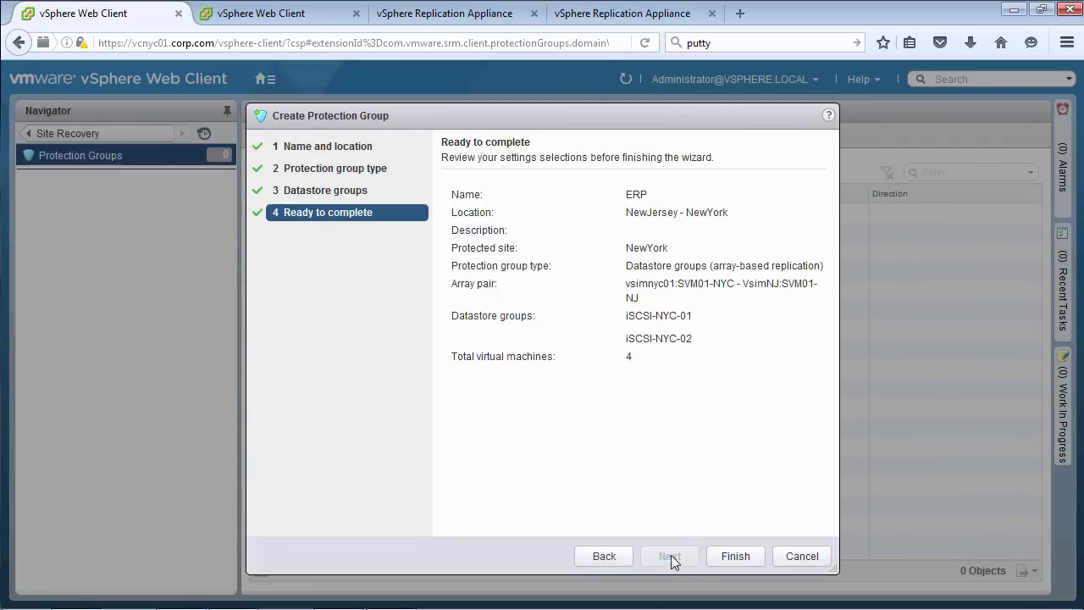
left_click(735, 556)
Begin a second protection group and settle its name and location
left_click(263, 173)
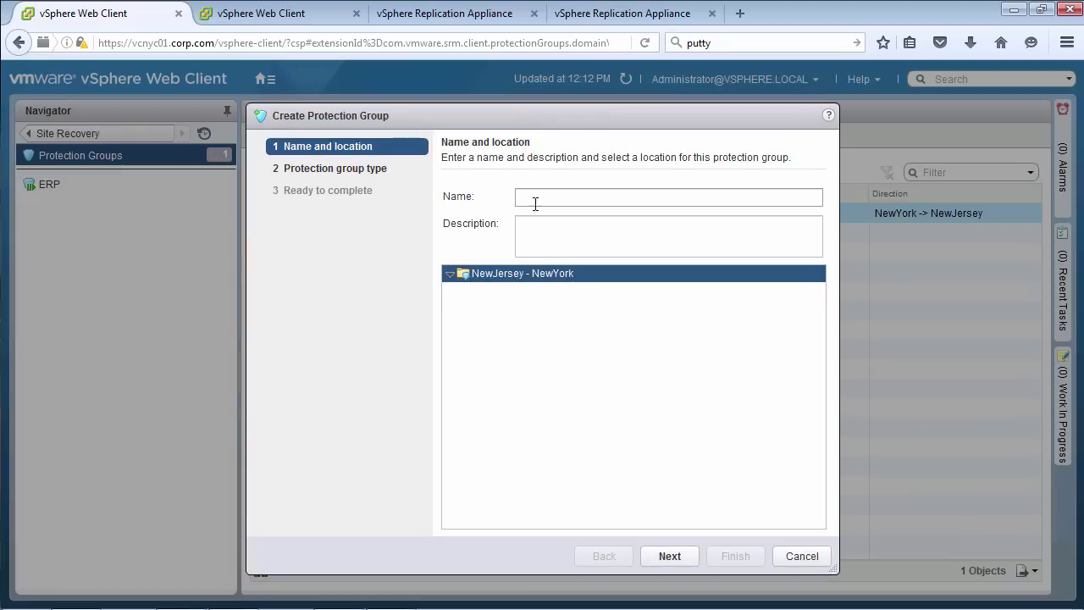
type("HR")
left_click(669, 556)
left_click(562, 331)
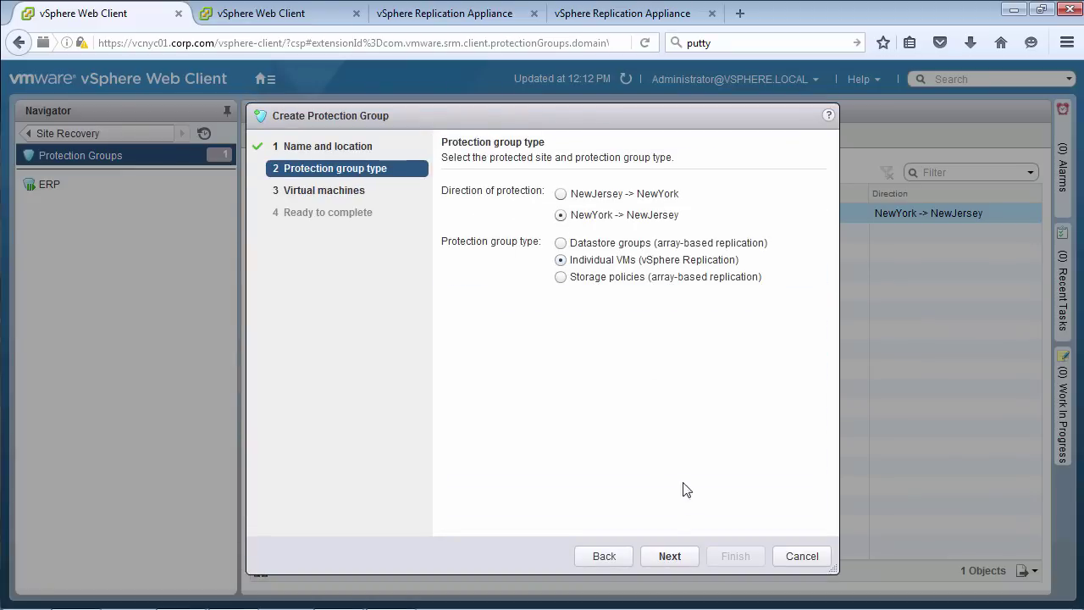
left_click(669, 556)
left_click(603, 555)
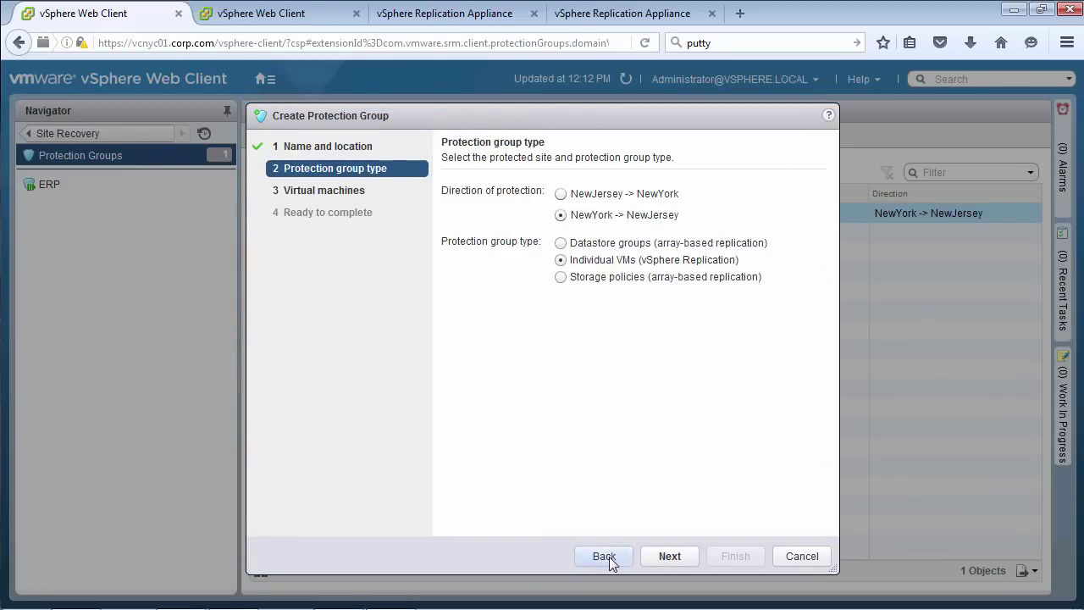
left_click(801, 556)
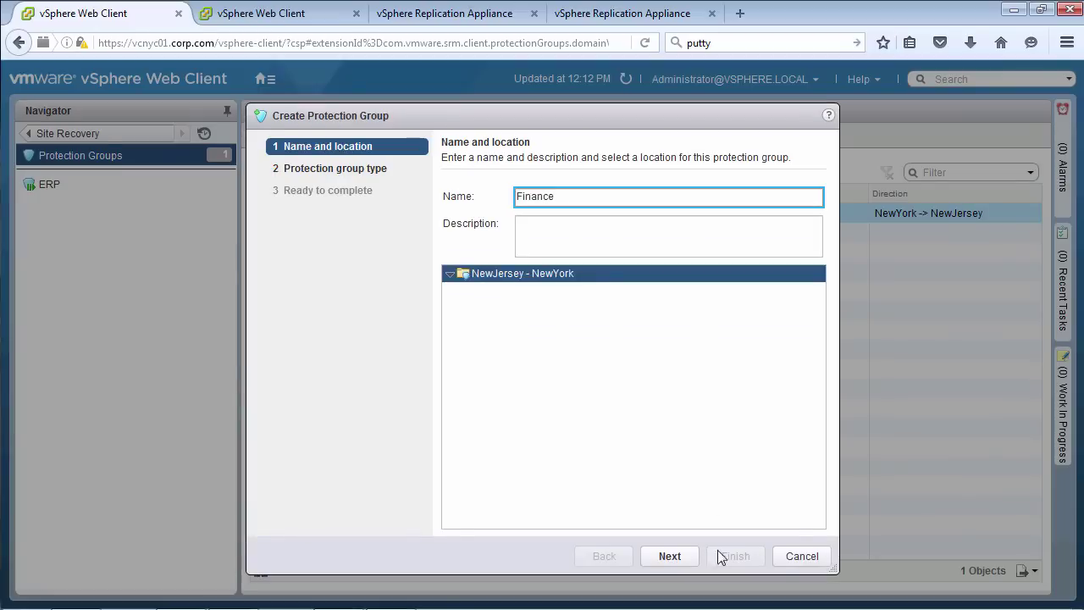
left_click(670, 555)
Make it a NewYork-to-NewJersey Individual VMs group with the four Finance VMs and create it
left_click(562, 212)
left_click(561, 262)
left_click(670, 556)
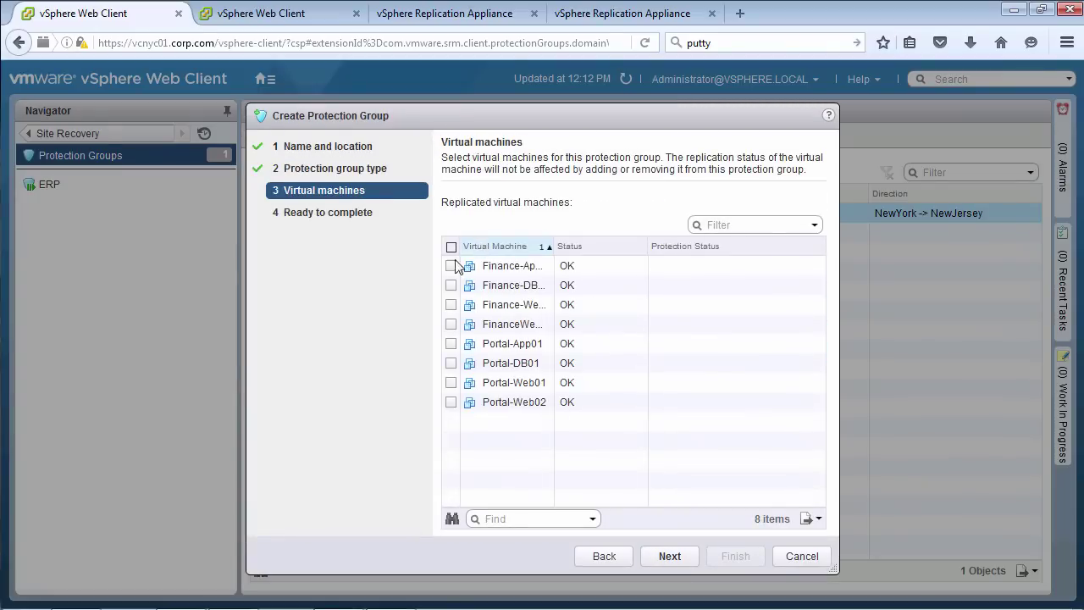
left_click(451, 265)
left_click(451, 285)
left_click(450, 304)
left_click(451, 324)
left_click(670, 556)
left_click(735, 556)
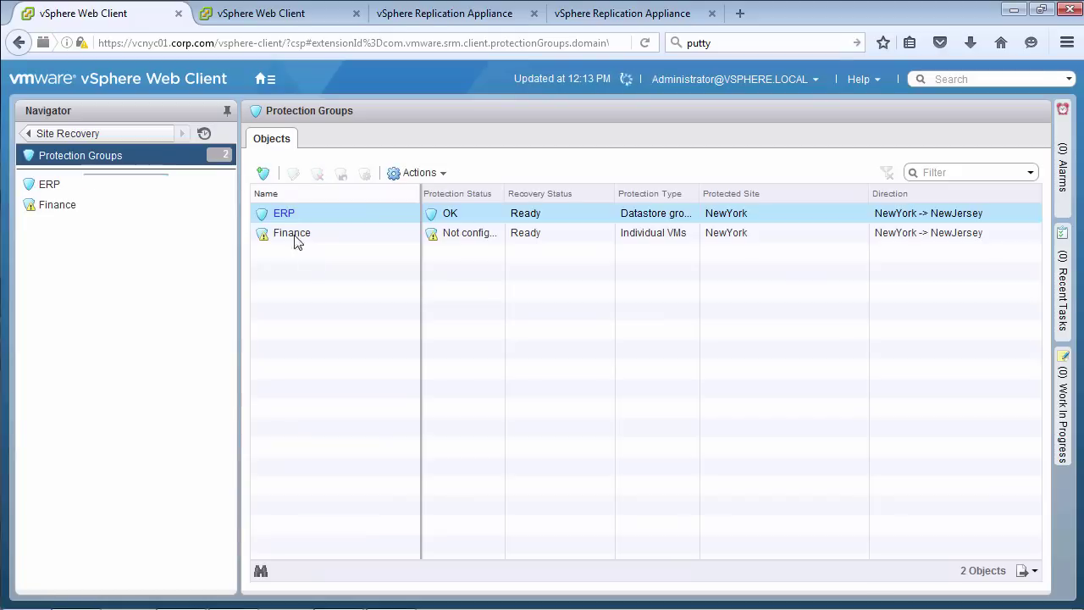
Try configuring protection for the Finance group, then delete it after the task fails
left_click(308, 232)
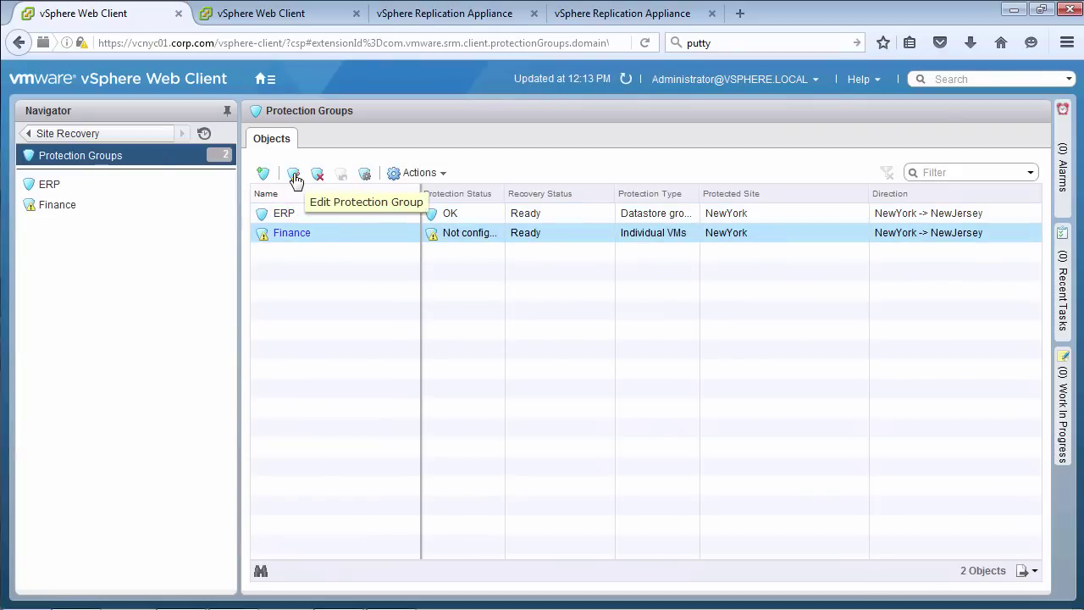
left_click(368, 175)
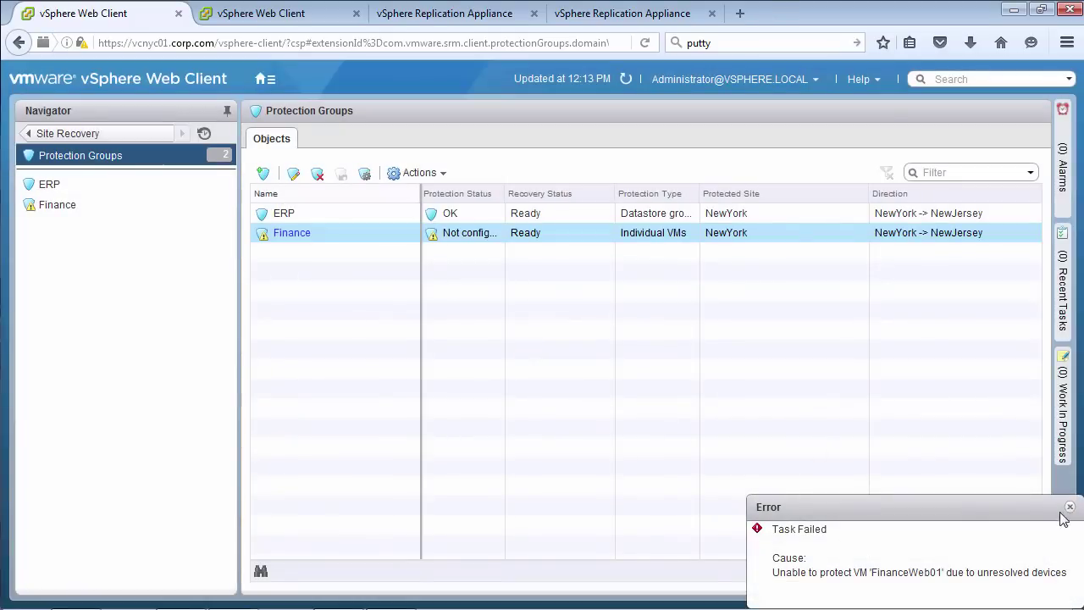
left_click(1065, 514)
left_click(318, 174)
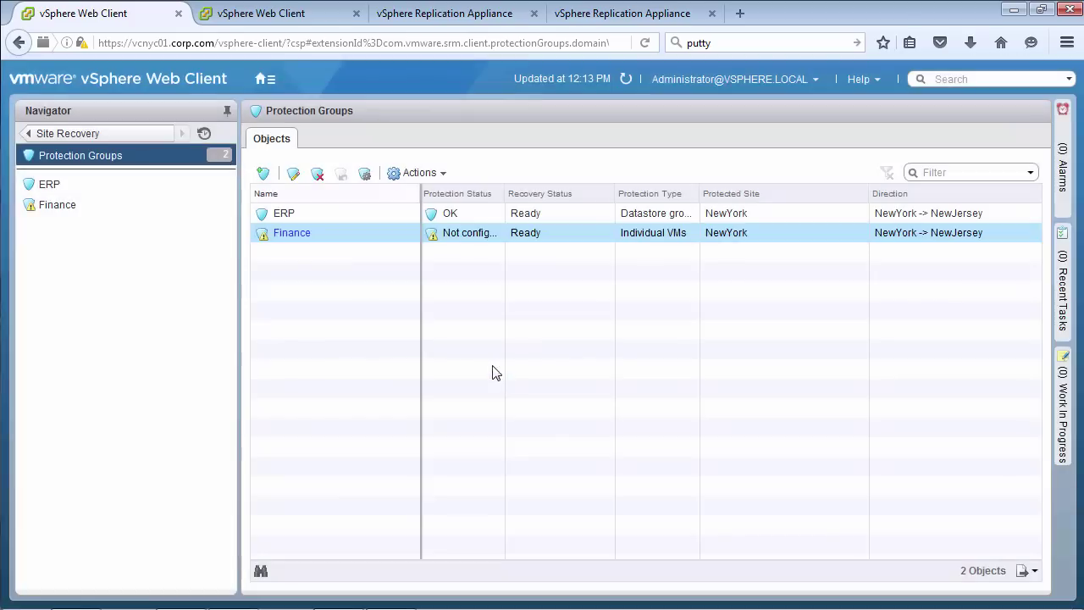
In VMs and Templates, check vcnyc01's outgoing replications and select both HR VMs
left_click(266, 80)
left_click(298, 160)
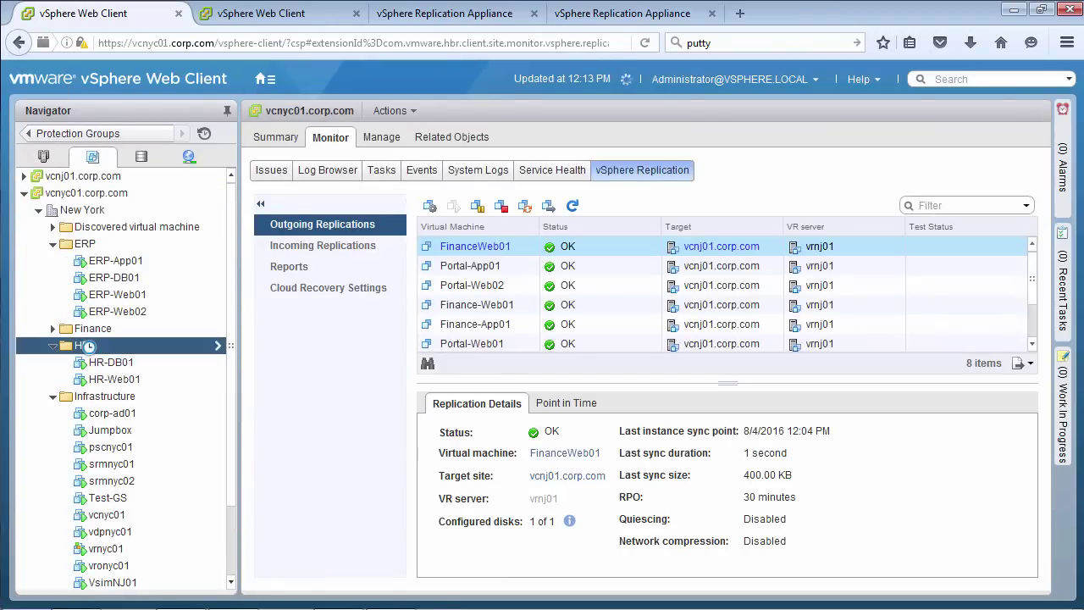
left_click(445, 139)
left_click(360, 243)
left_click(356, 264, "shift")
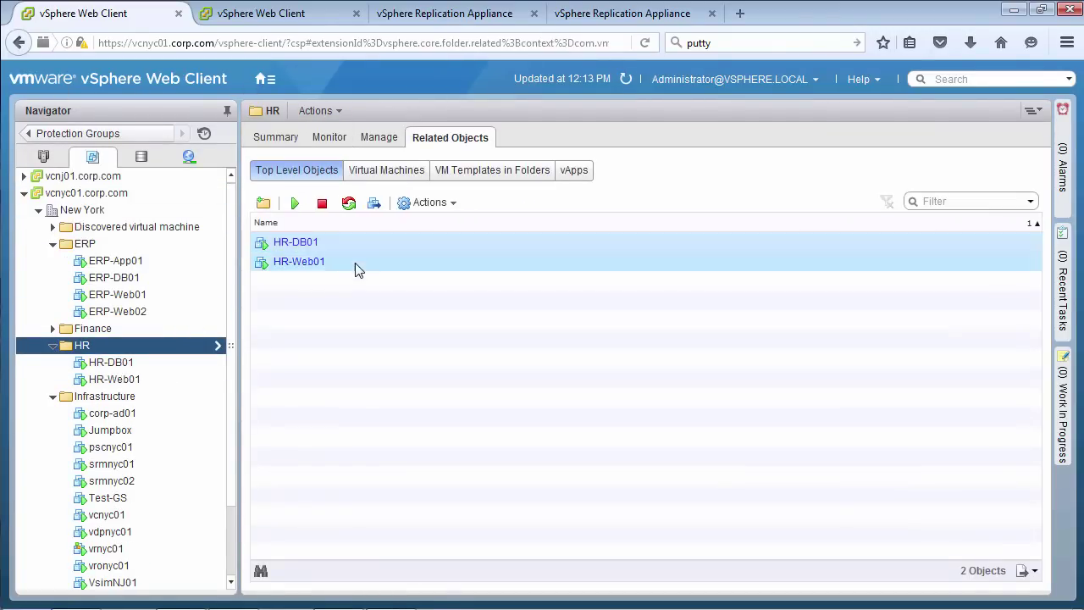
right_click(356, 263)
Configure replication for the HR VMs, keeping the validation, replication type and target site defaults
mouse_move(449, 547)
left_click(572, 551)
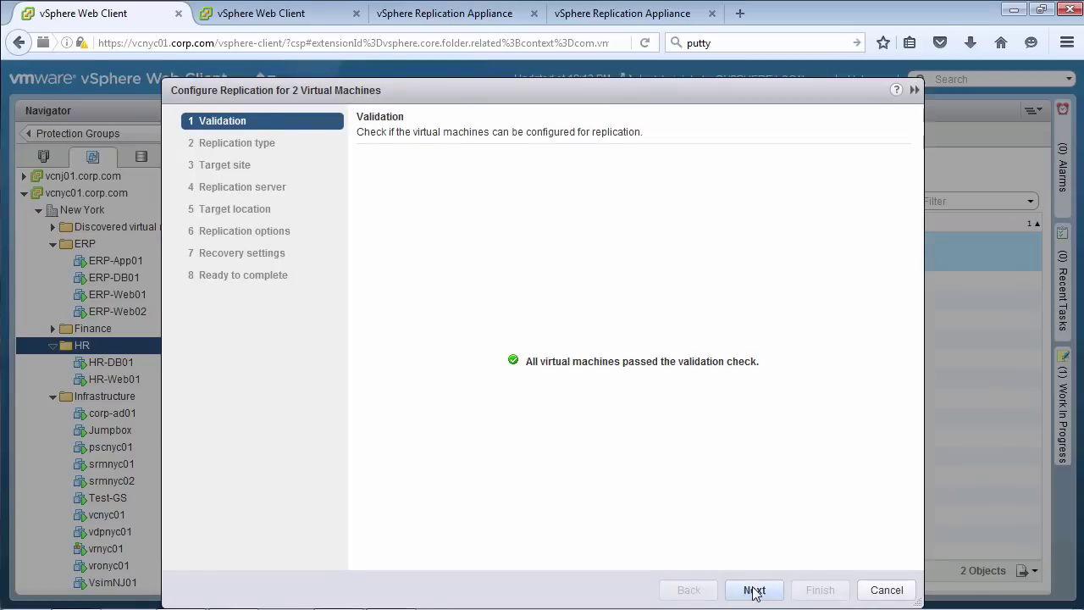
left_click(754, 589)
left_click(754, 590)
left_click(754, 590)
left_click(754, 590)
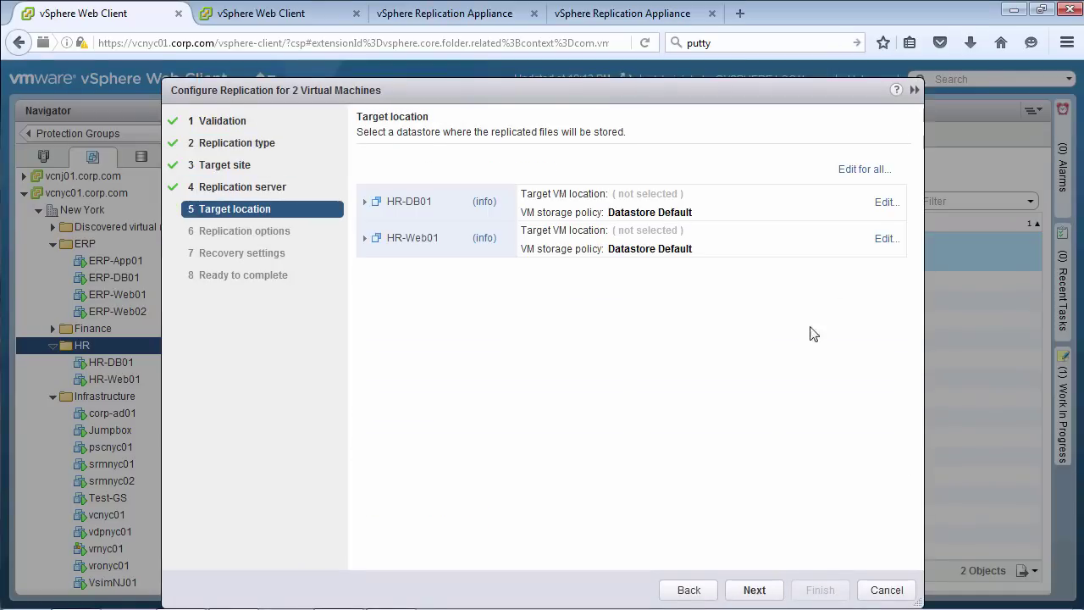
Store both HR VMs' replicas on iSCSI-LUN1 and finish the replication setup
left_click(866, 168)
scroll(245, 343, "down", 1)
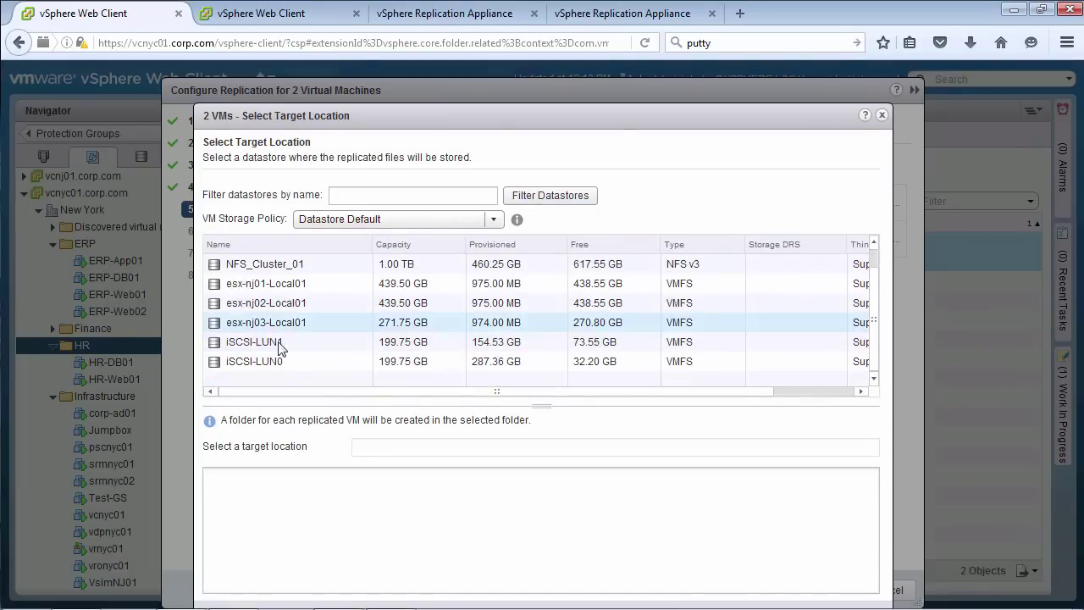
left_click(254, 341)
left_click_drag(523, 115, 522, 89)
left_click(788, 591)
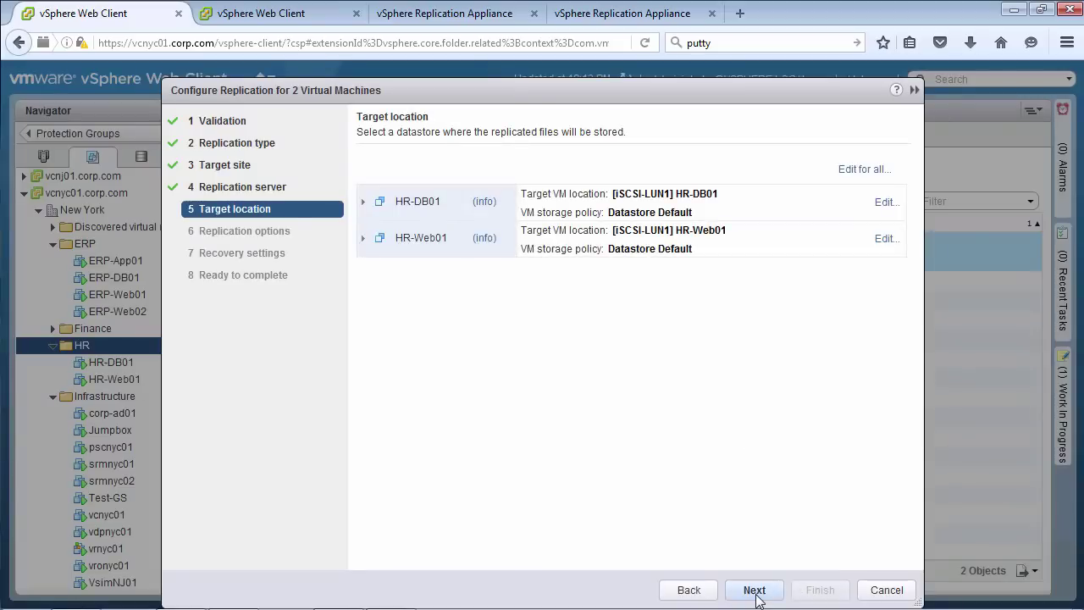
left_click(753, 589)
left_click(754, 589)
left_click(754, 589)
left_click(820, 589)
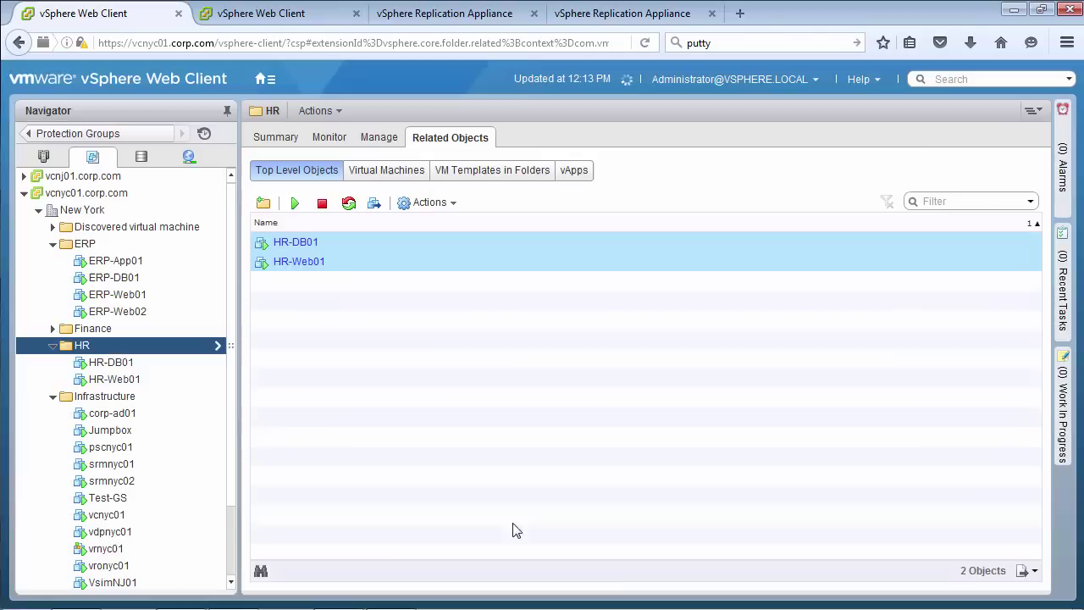
Stop replication of FinanceWeb01 and return to the Protection Groups list
left_click(52, 226)
right_click(124, 243)
mouse_move(225, 550)
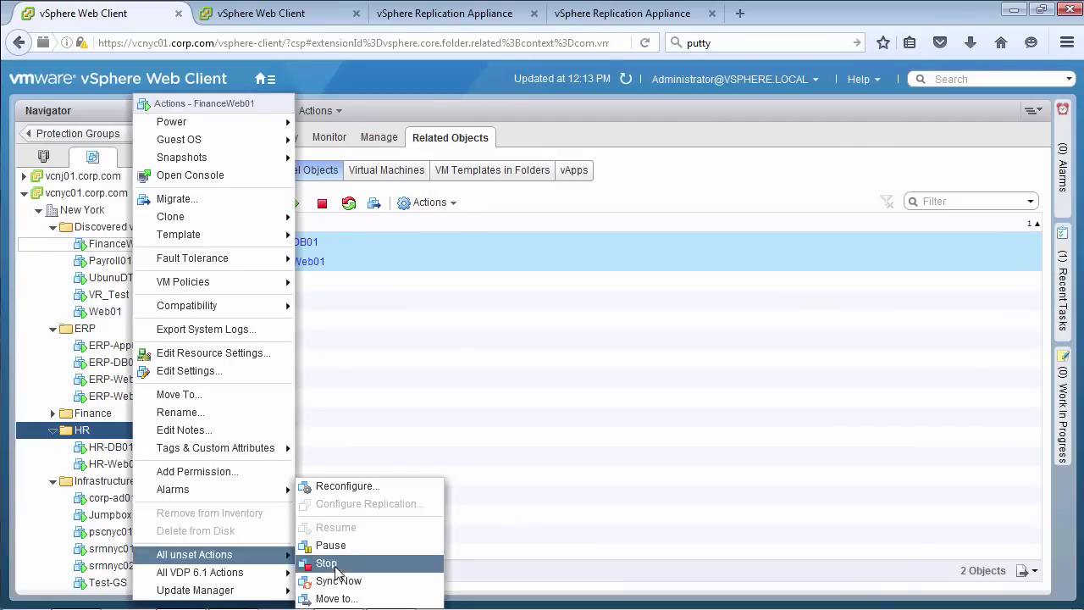
left_click(332, 562)
left_click(482, 420)
left_click(97, 134)
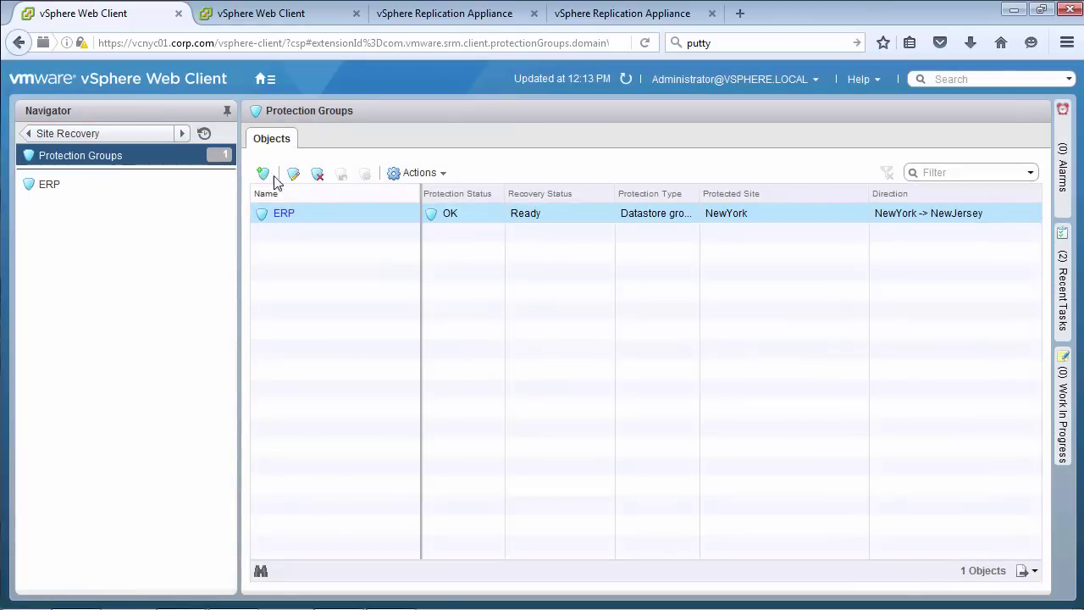
Recreate the Finance Individual VMs group with Finance-App01, Finance-DB01 and Finance-Web01
left_click(263, 172)
left_click(669, 555)
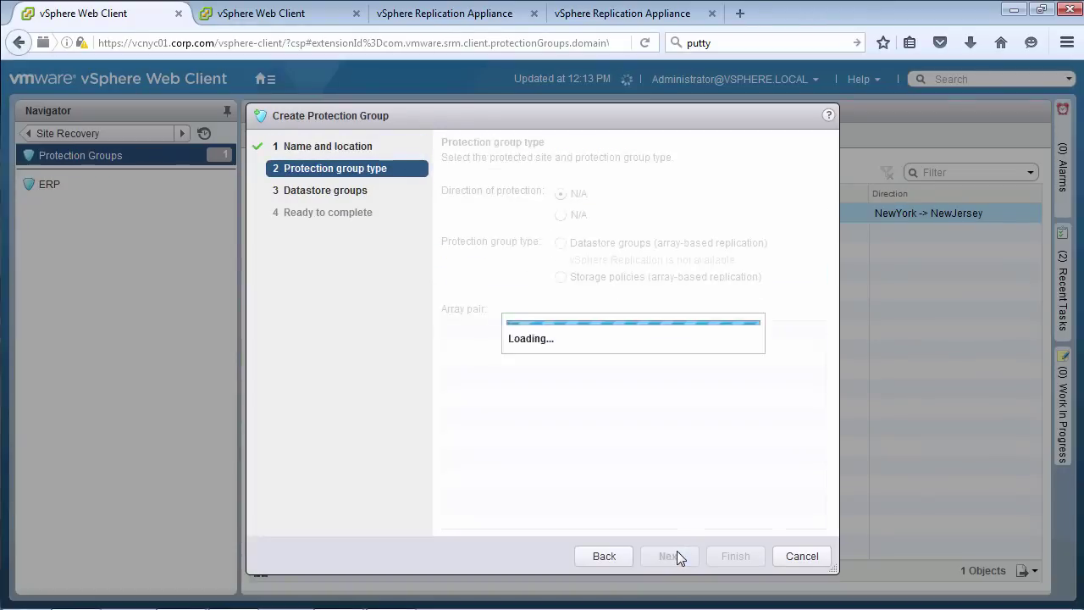
left_click(597, 333)
left_click(670, 556)
left_click(450, 265)
left_click(451, 284)
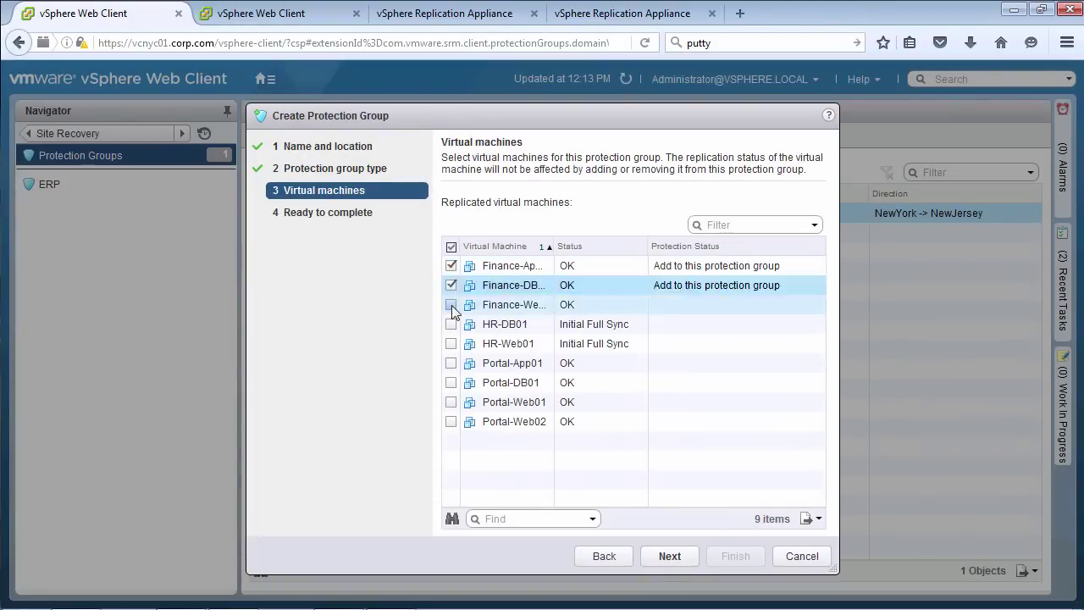
left_click(450, 304)
left_click(669, 555)
left_click(737, 555)
Start the Portal protection group, NewYork to NewJersey, protecting individual replicated VMs
left_click(264, 173)
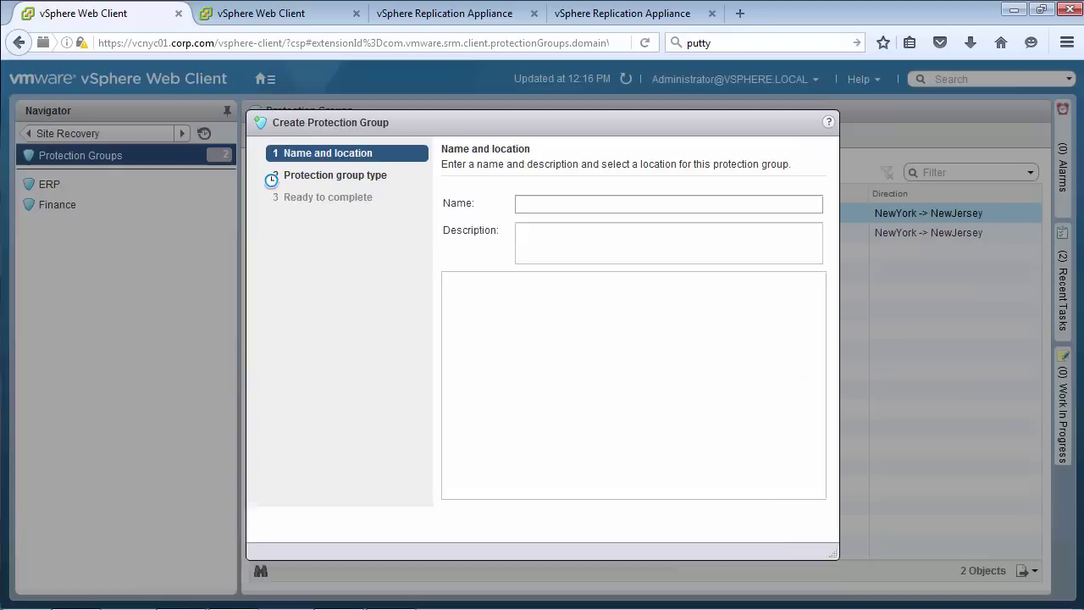
left_click(556, 198)
type("Portal")
left_click(677, 553)
left_click(561, 212)
left_click(562, 261)
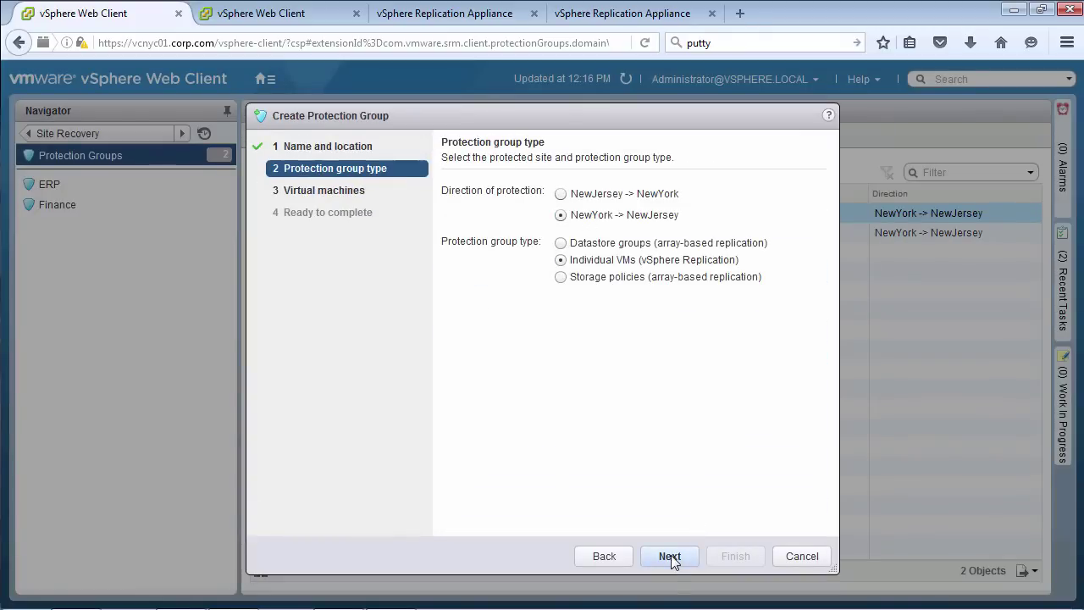
left_click(669, 556)
Add Portal-DB01, Portal-Web01 and Portal-App01, finish the group, and open Recovery Plans
left_click(451, 265)
left_click(451, 285)
left_click(451, 304)
left_click(669, 556)
left_click(735, 555)
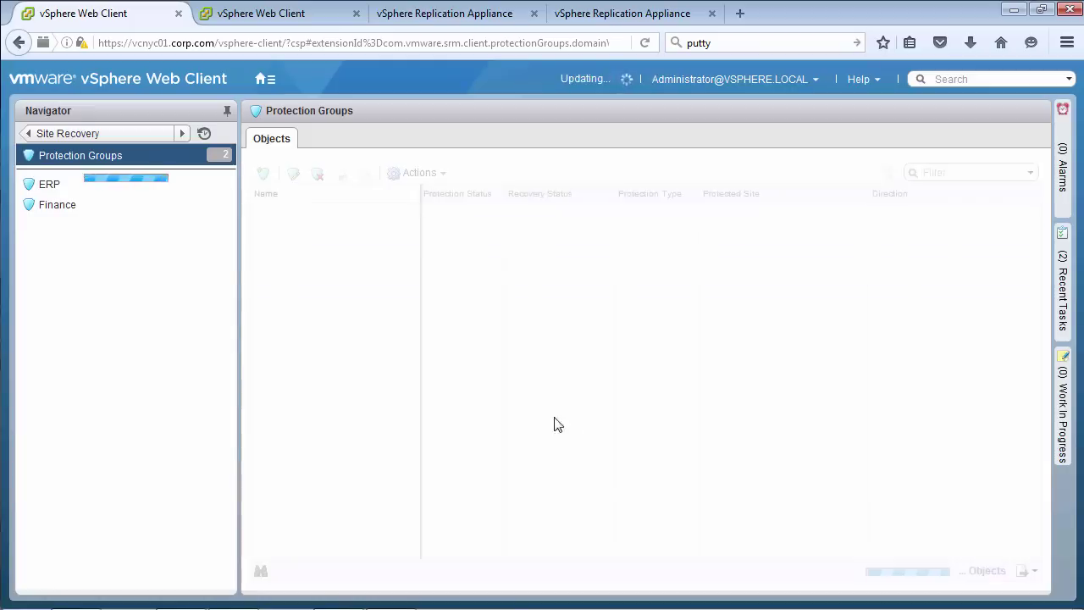
left_click(85, 133)
left_click(93, 319)
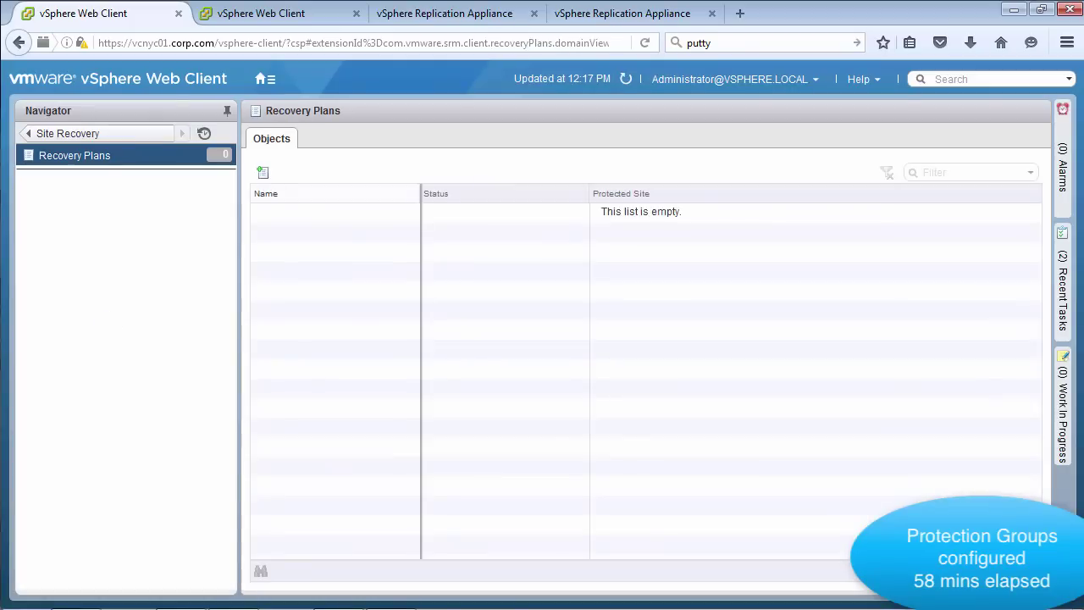
Create the Full Site recovery plan covering the ERP, Finance and Portal groups
left_click(250, 216)
left_click(745, 571)
left_click(736, 569)
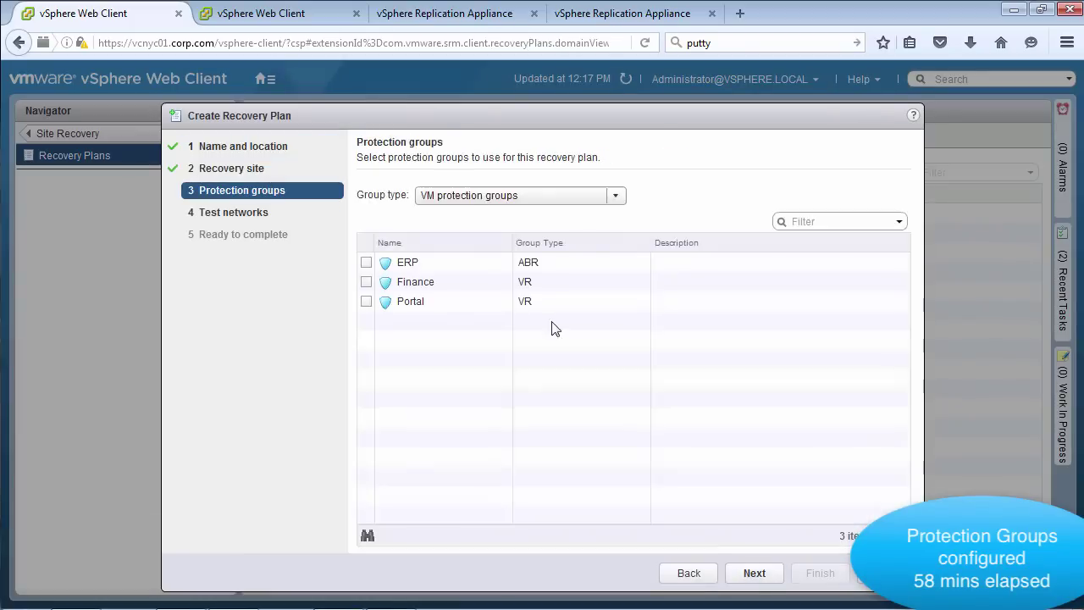
left_click(366, 263)
left_click(366, 282)
left_click(366, 301)
left_click(754, 573)
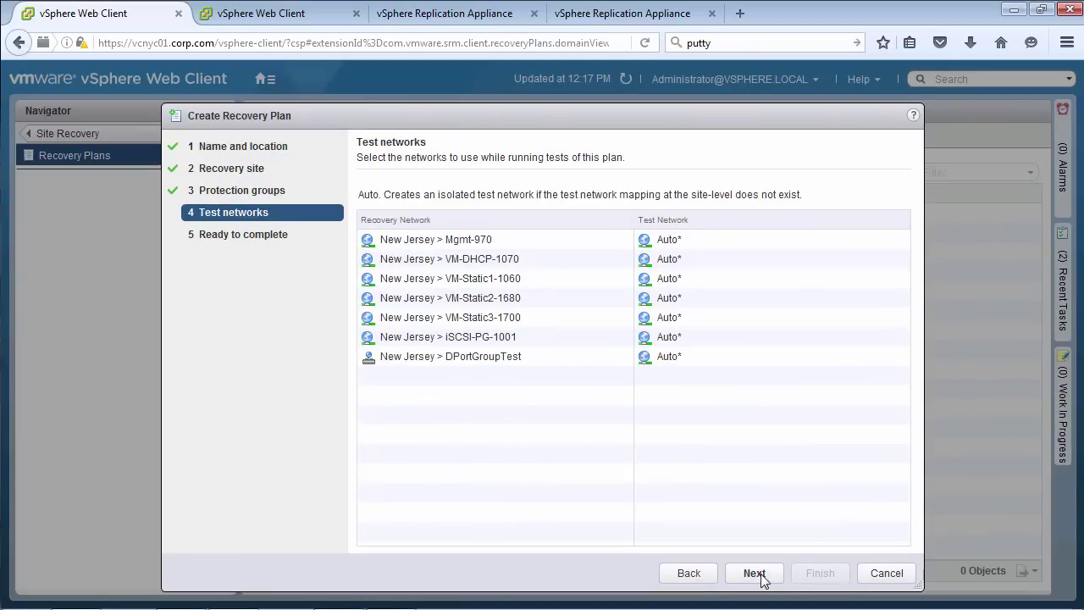
left_click(756, 574)
left_click(820, 574)
Create the Finance recovery plan containing only the Finance protection group
left_click(263, 173)
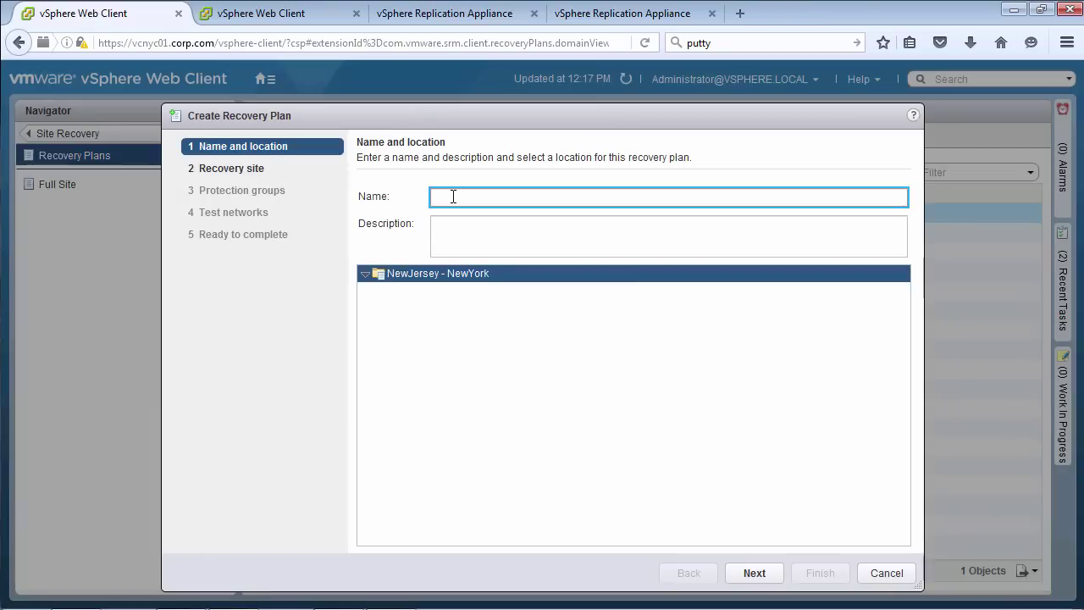
left_click(755, 573)
left_click(755, 574)
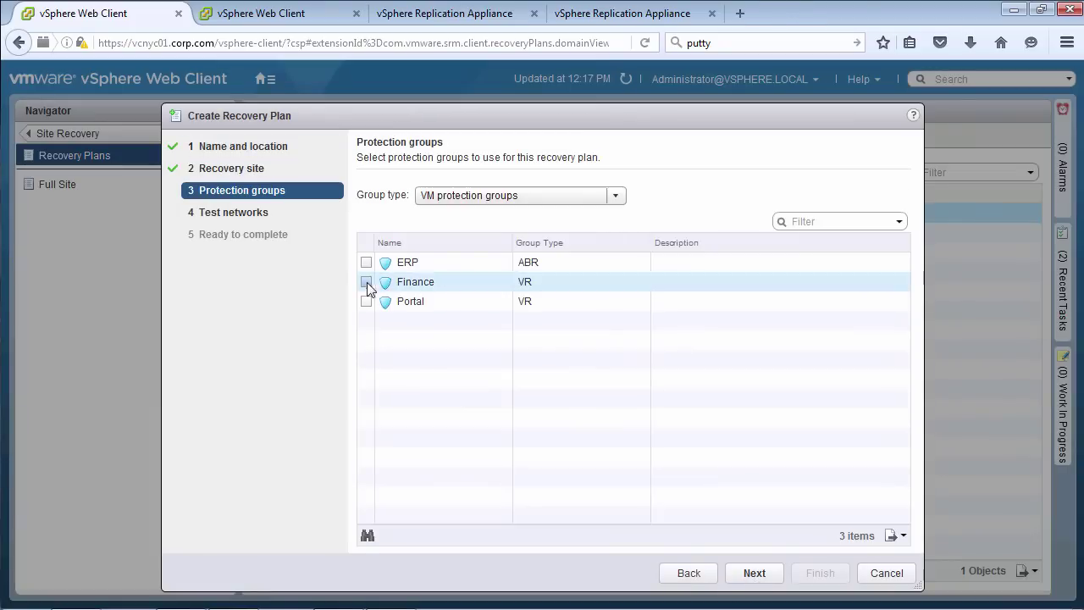
left_click(366, 283)
left_click(755, 574)
left_click(754, 573)
left_click(820, 574)
Create the ERP recovery plan containing only the ERP protection group
left_click(266, 173)
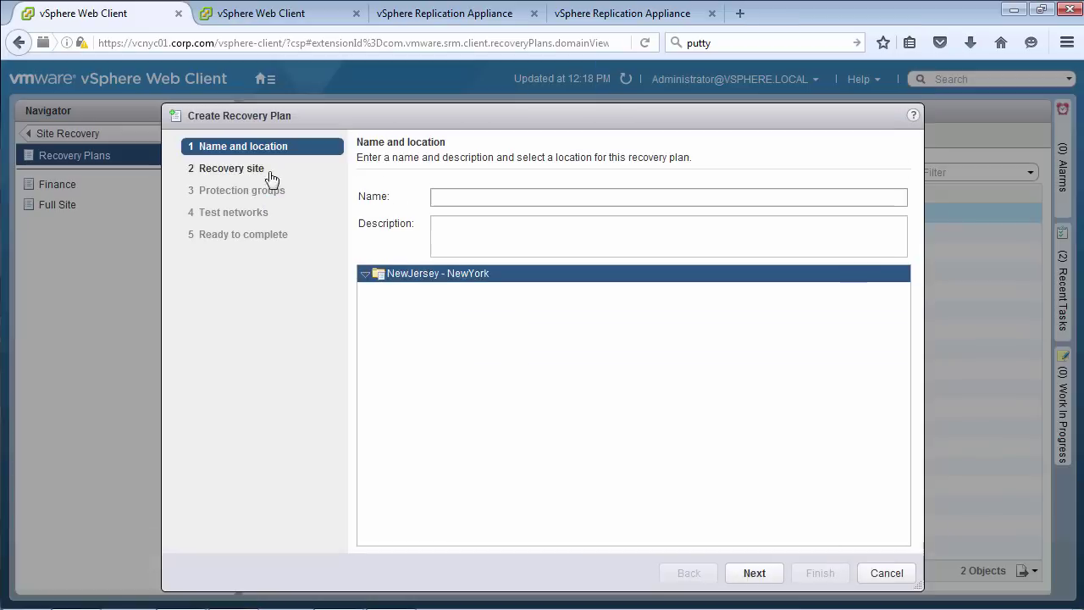
left_click(759, 573)
left_click(753, 573)
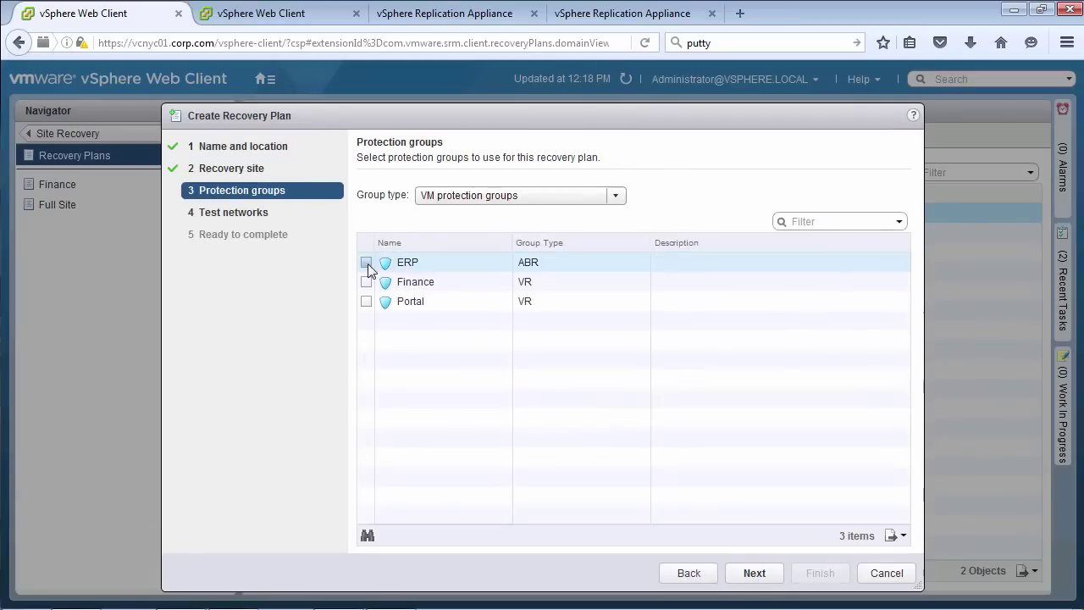
left_click(753, 573)
left_click(754, 573)
left_click(820, 573)
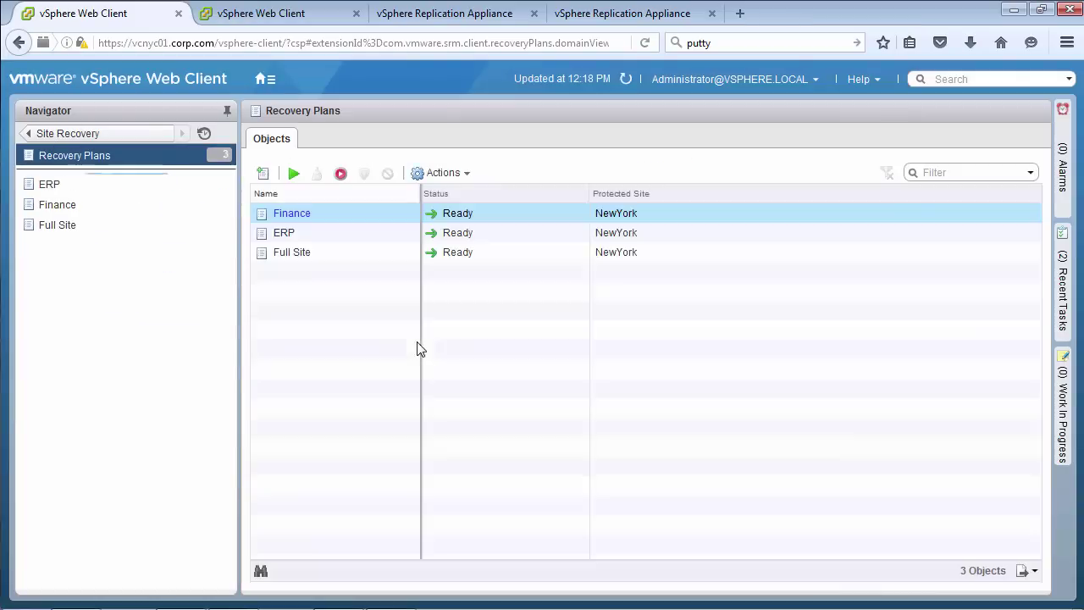
In the ERP plan's virtual machines, give ERP-DB01 recovery priority 1
left_click(161, 186)
left_click(451, 137)
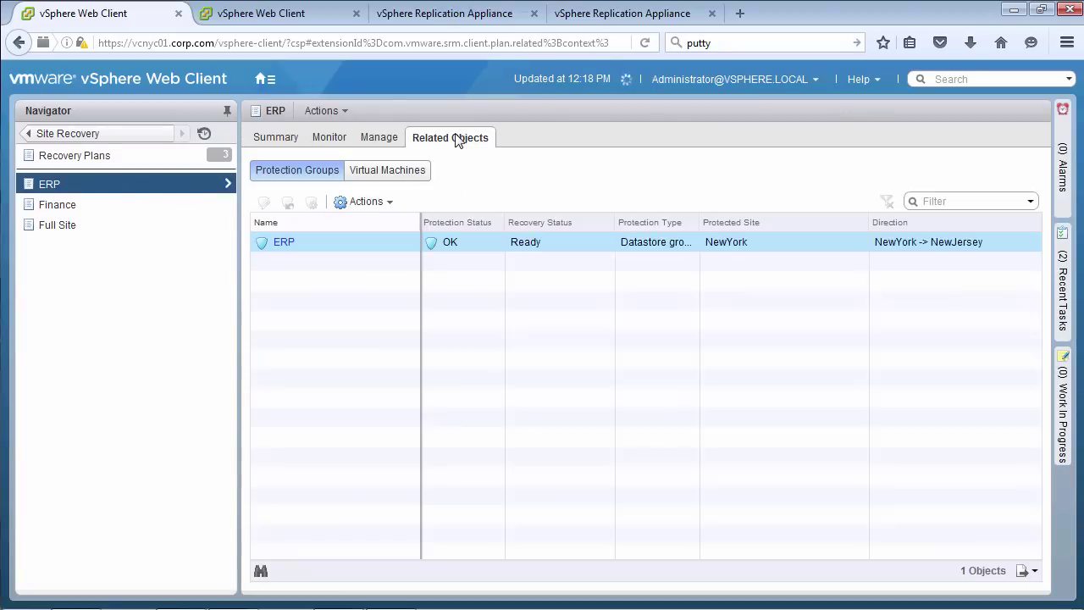
left_click(388, 170)
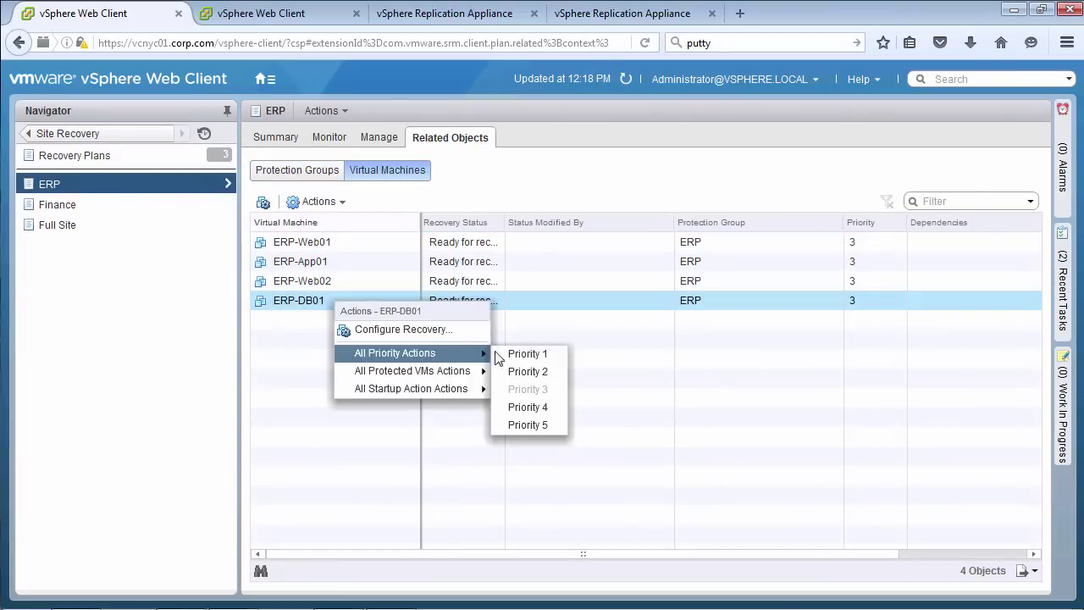
left_click(527, 353)
left_click(508, 366)
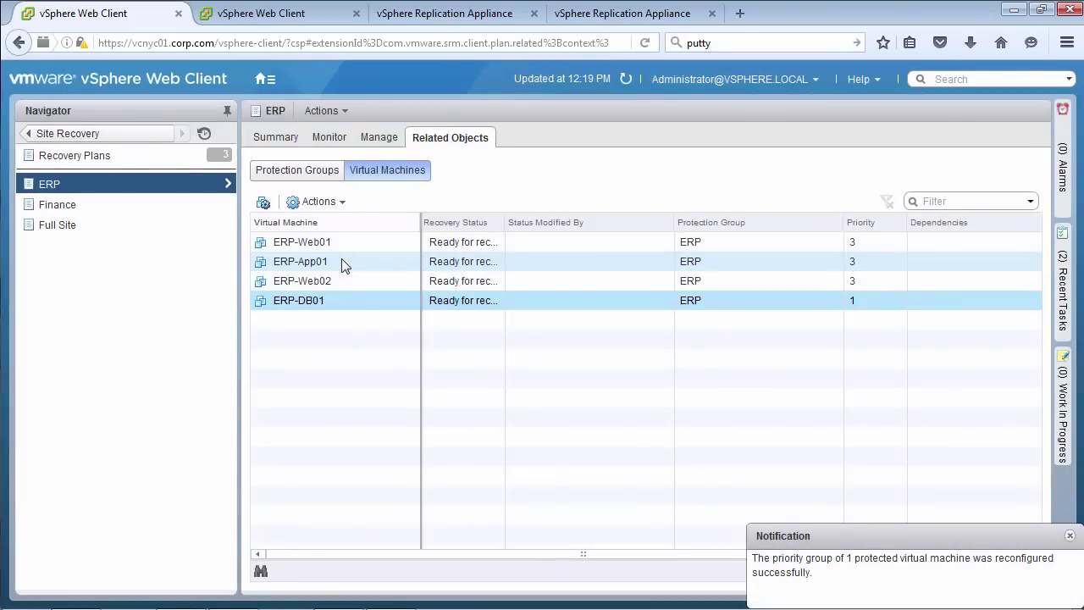
Give ERP-App01 recovery priority 2, then go to the Protection Groups list
right_click(343, 266)
mouse_move(411, 310)
left_click(527, 334)
left_click(508, 366)
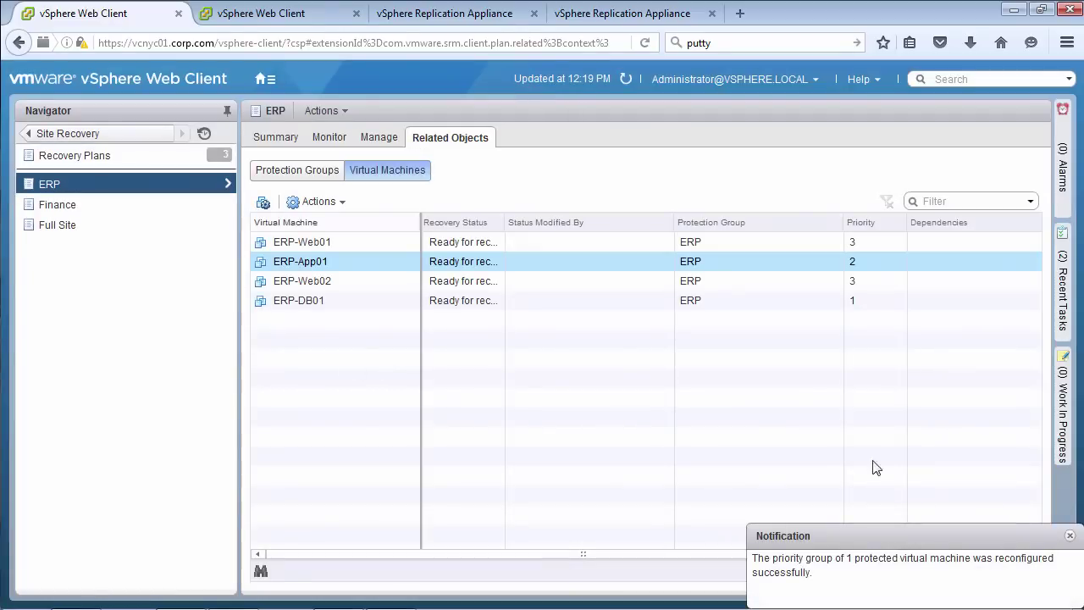
left_click(109, 135)
left_click(99, 298)
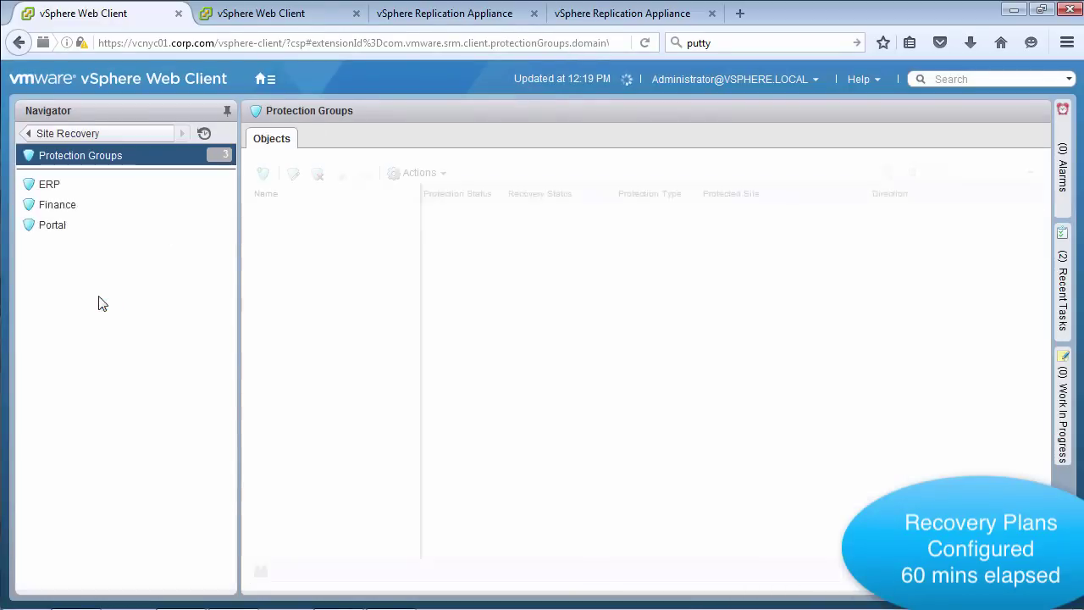
Create an HR protection group of individually replicated VMs
left_click(263, 174)
left_click(545, 198)
type("HR")
left_click(677, 557)
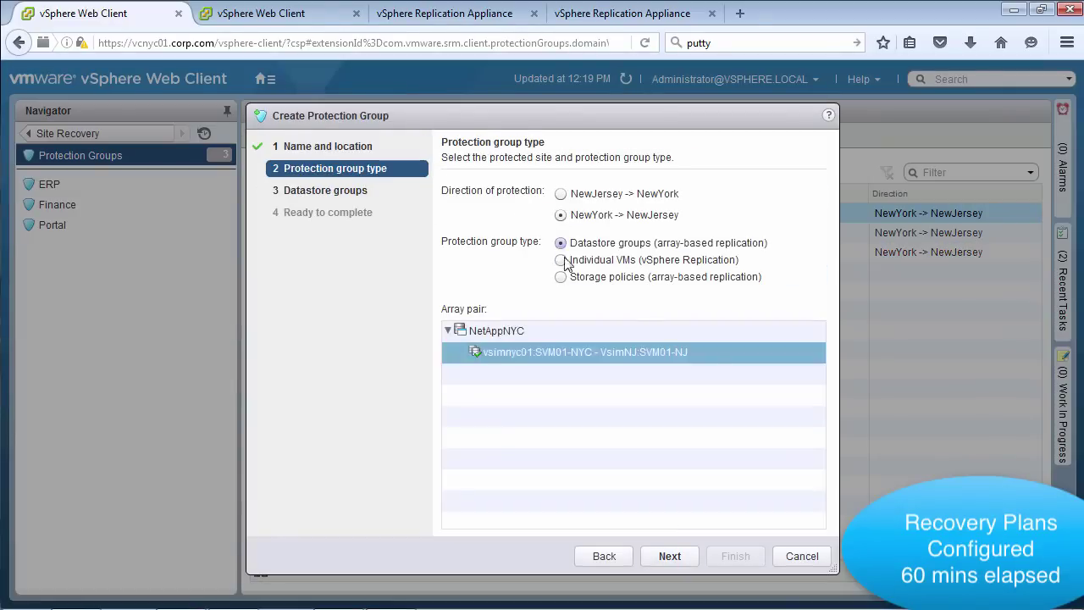
left_click(561, 260)
left_click(669, 557)
left_click(673, 557)
left_click(735, 556)
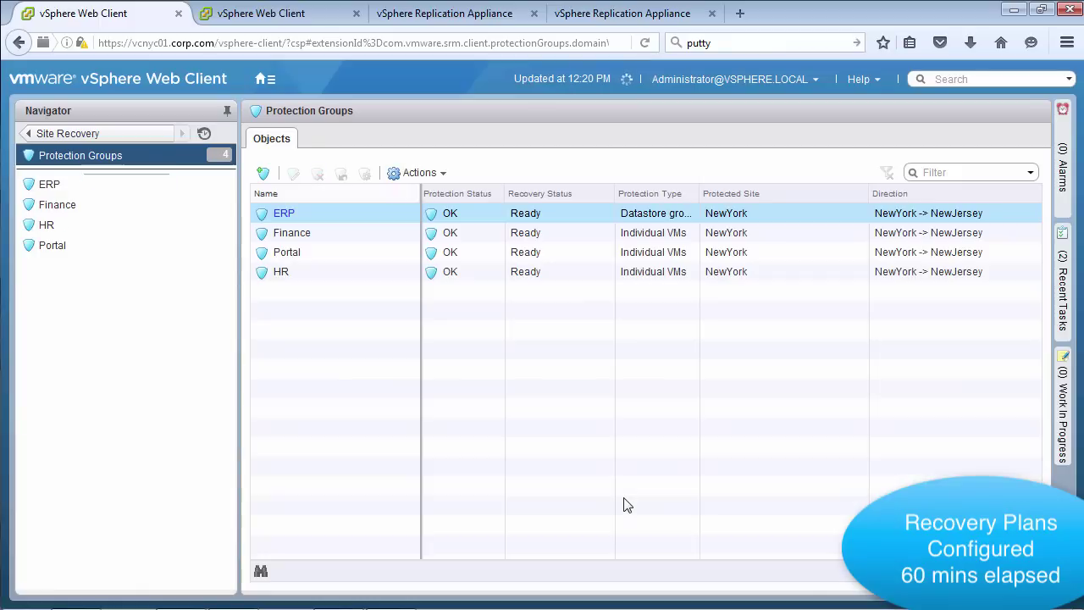
Step through Edit Plan for the Full Site recovery plan and save it unchanged
left_click(68, 133)
left_click(83, 322)
left_click(68, 227)
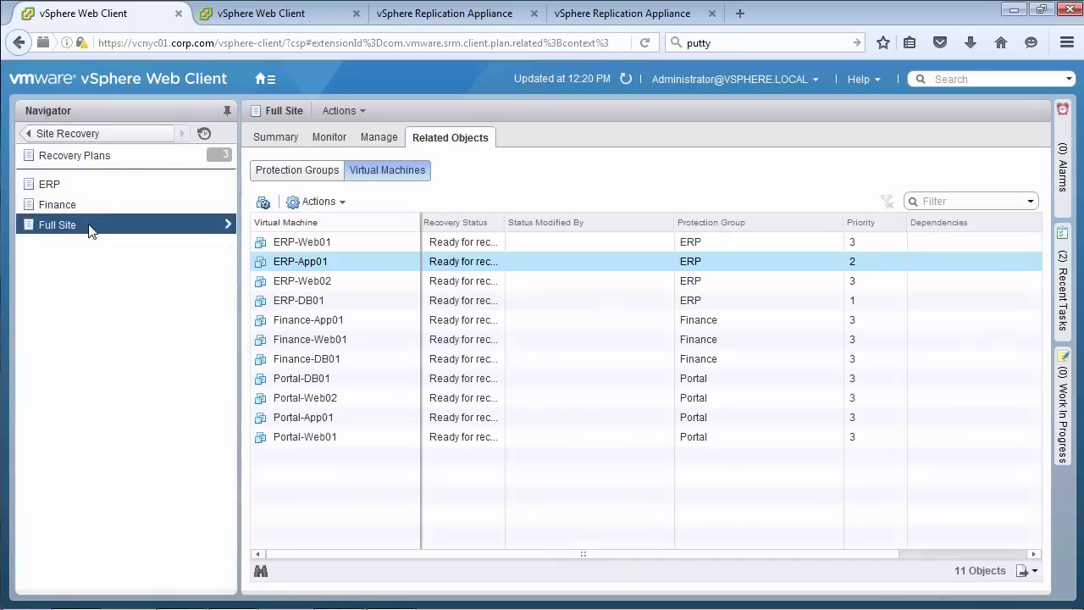
right_click(84, 227)
left_click(126, 355)
left_click(754, 573)
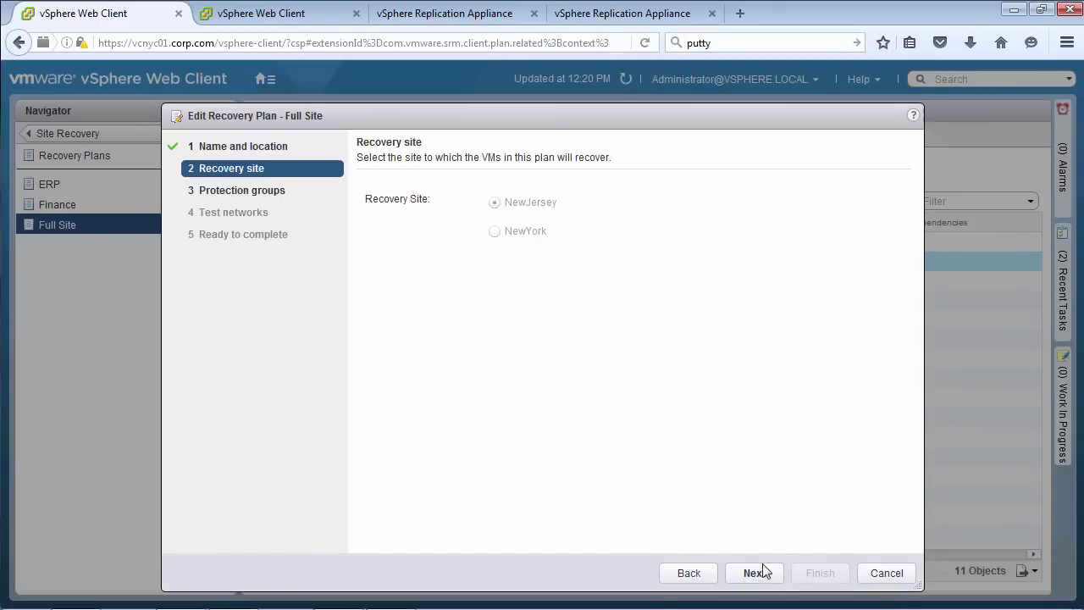
left_click(754, 573)
left_click(753, 573)
left_click(765, 576)
left_click(820, 573)
Open the ERP recovery plan's Recovery Steps to check its Ready status
left_click(129, 134)
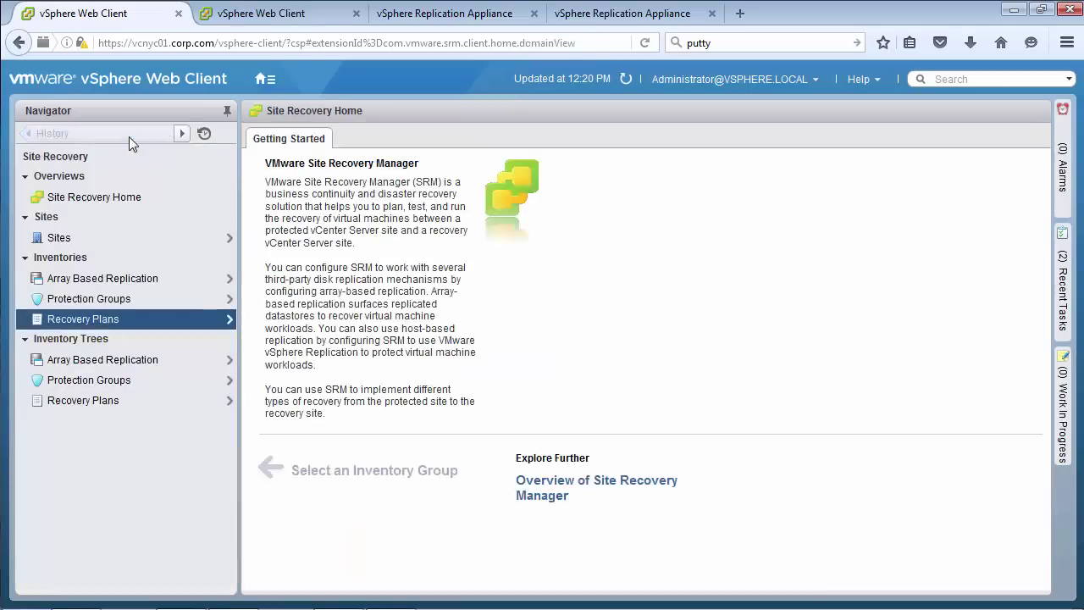
left_click(105, 326)
left_click(50, 184)
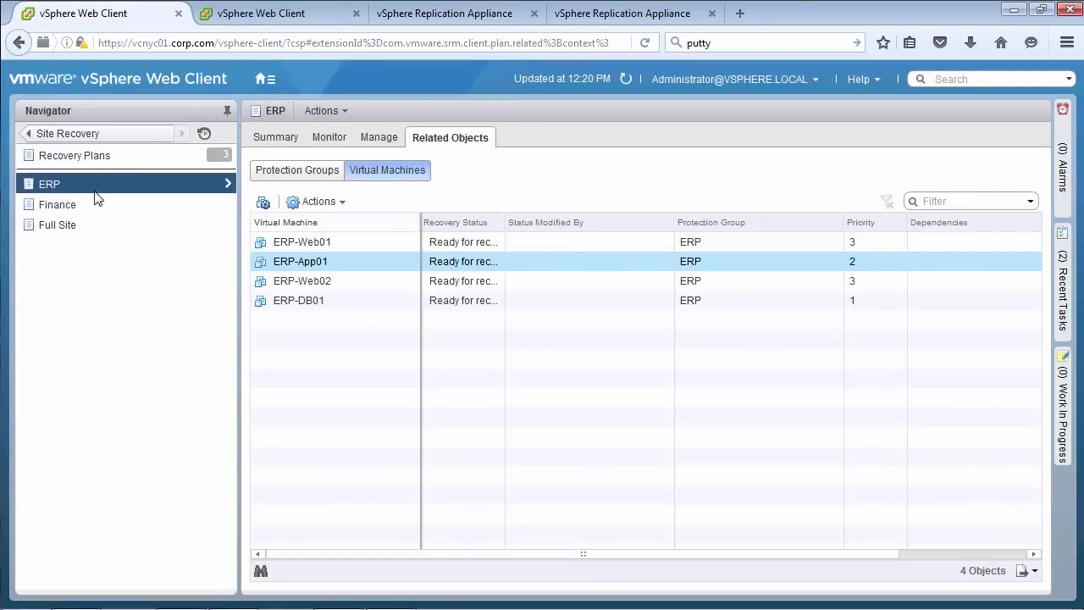
left_click(275, 137)
left_click(347, 140)
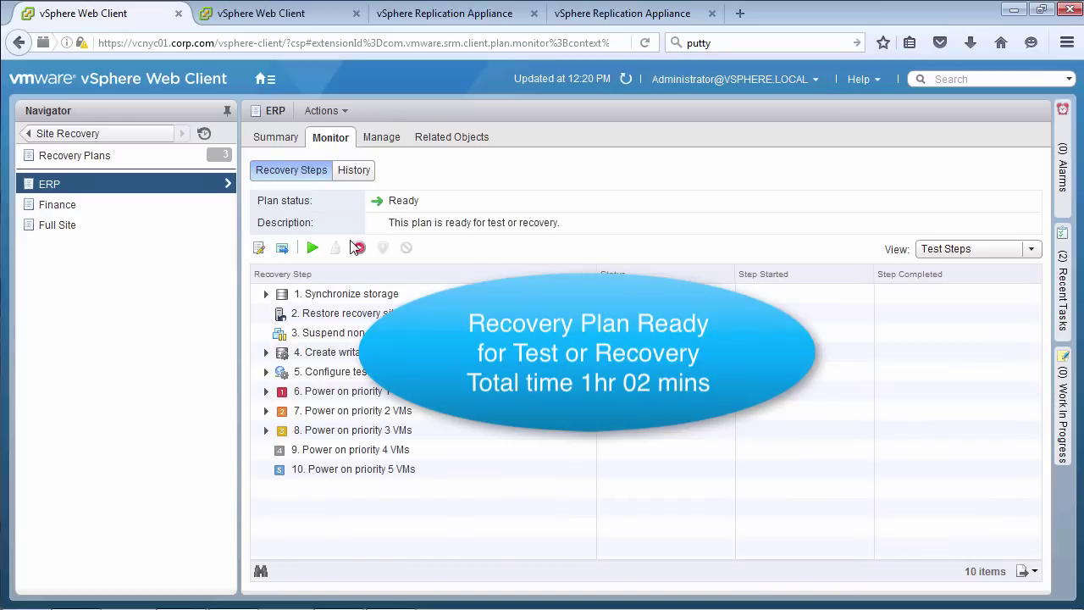